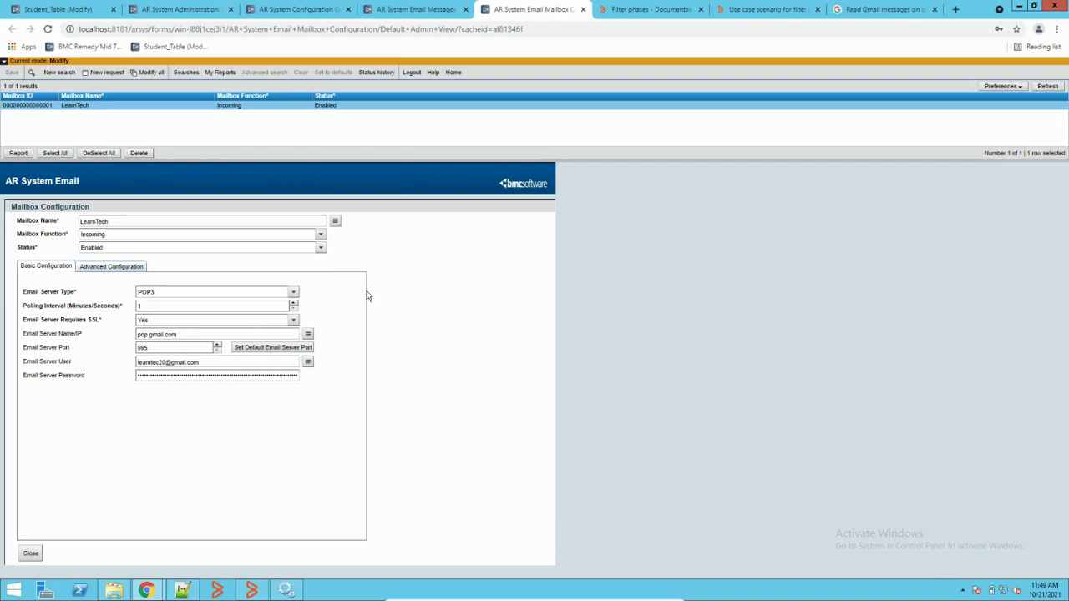
click(180, 9)
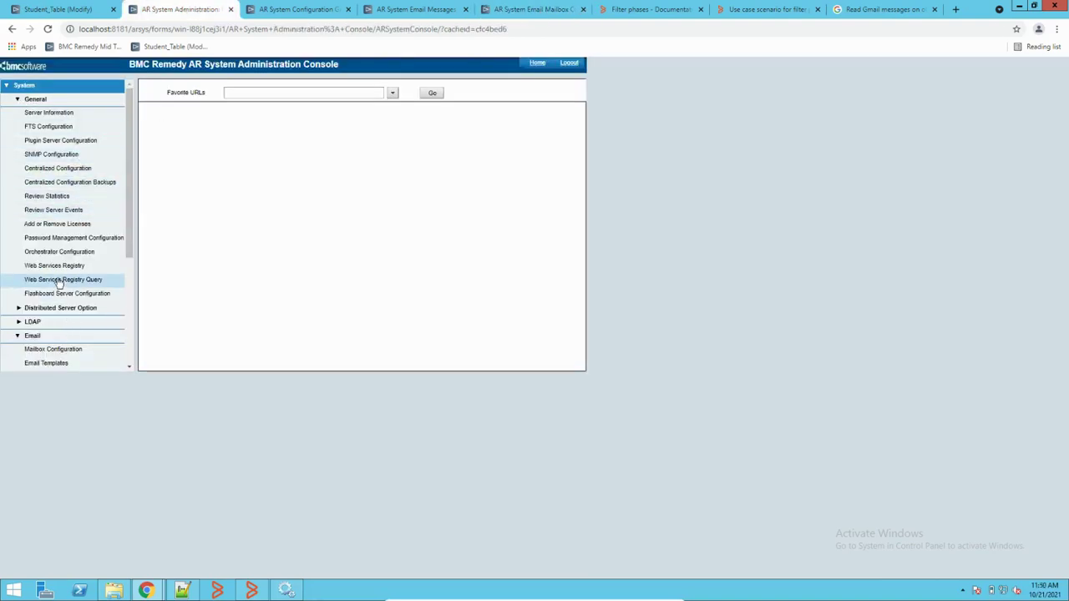
scroll(55, 278, down, 3)
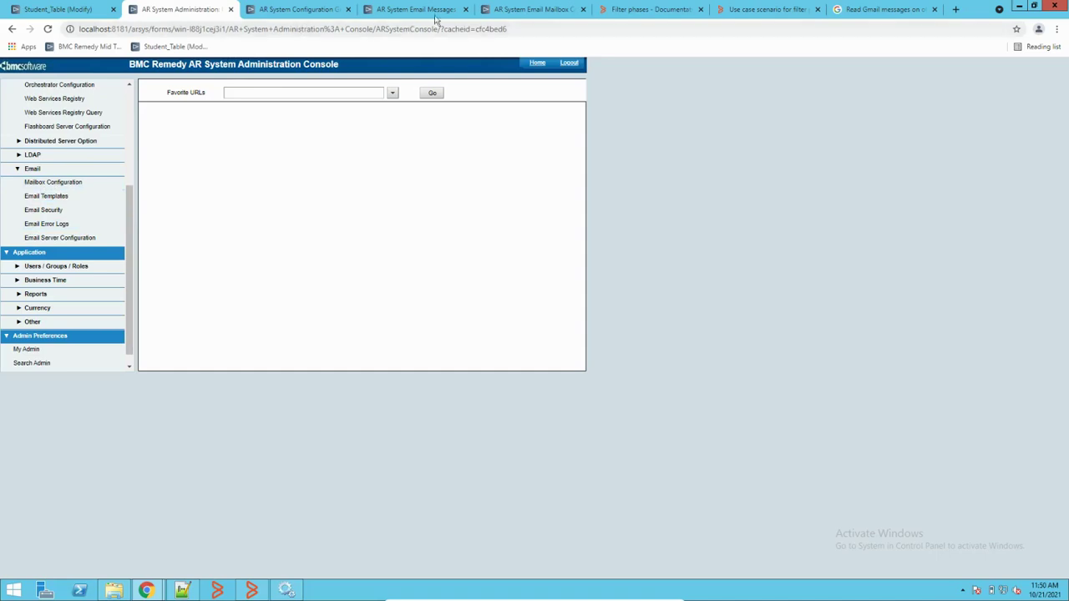
click(520, 10)
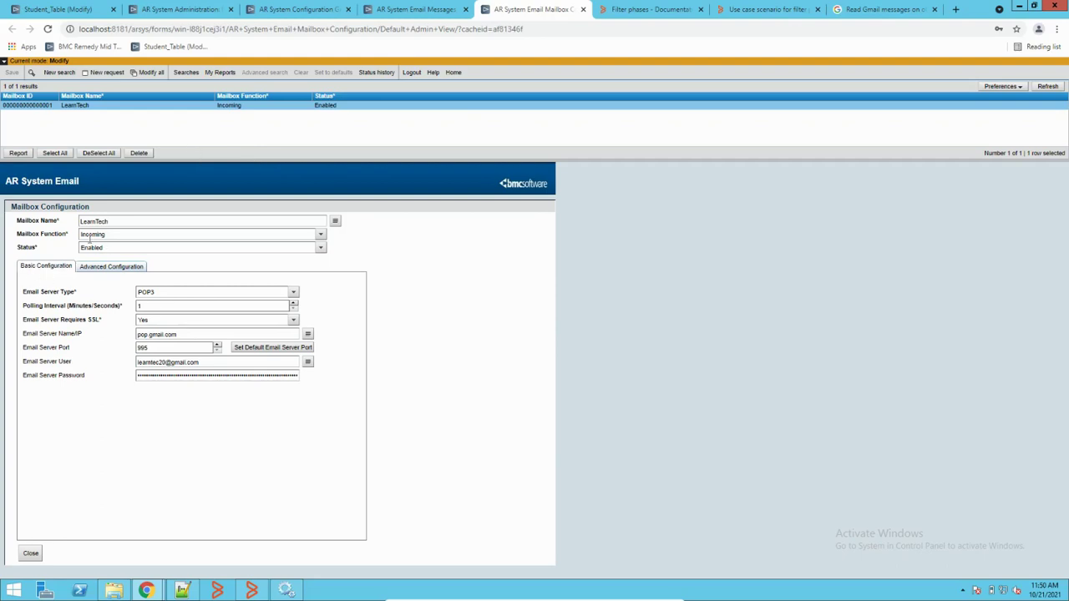
Step: Leave the mailbox function at Incoming and start a blank new mailbox record with POP3 defaults
click(320, 234)
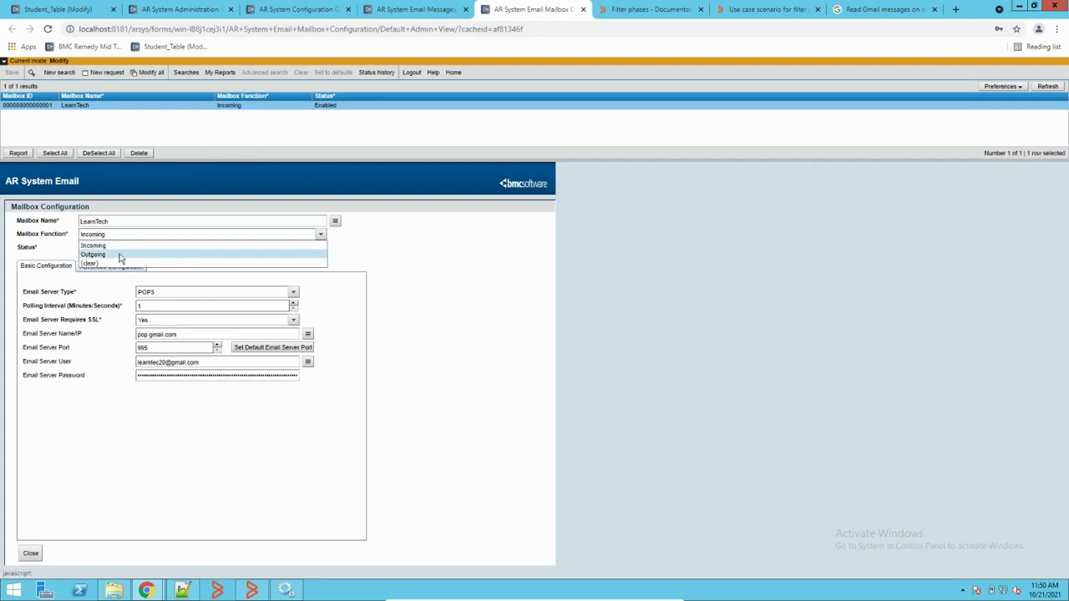
click(481, 261)
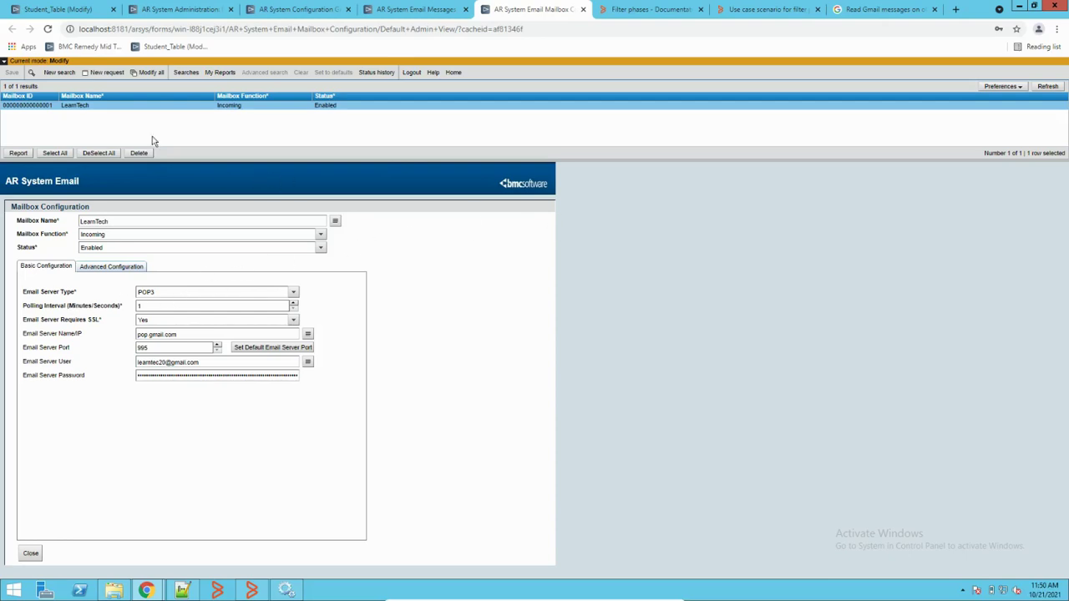
click(103, 72)
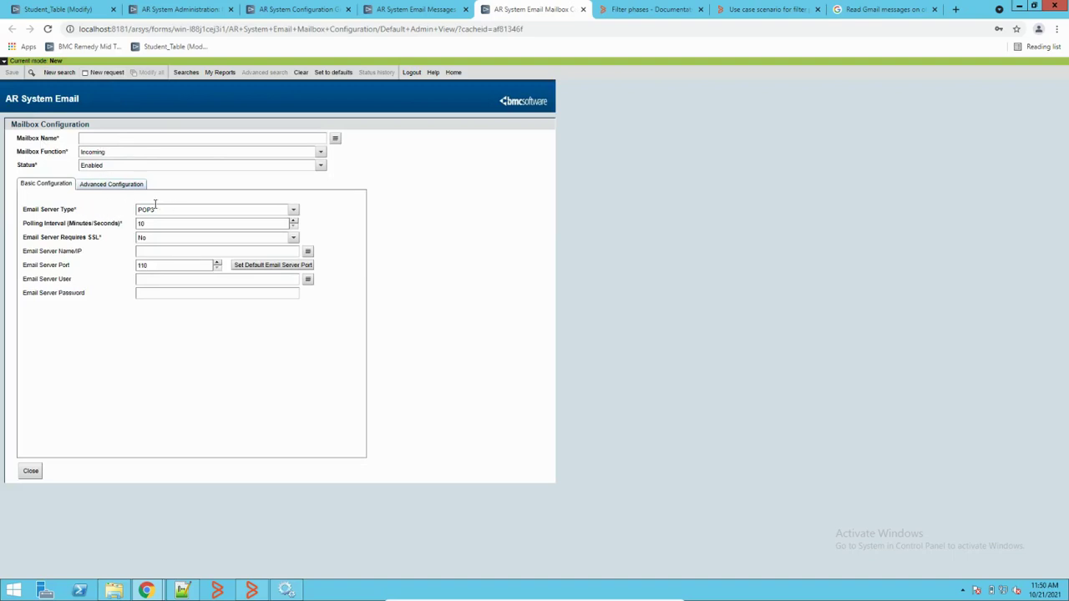
Step: Abandon the blank form and search to reload the LearnTech POP3 mailbox on pop.gmail.com, port 995
click(293, 211)
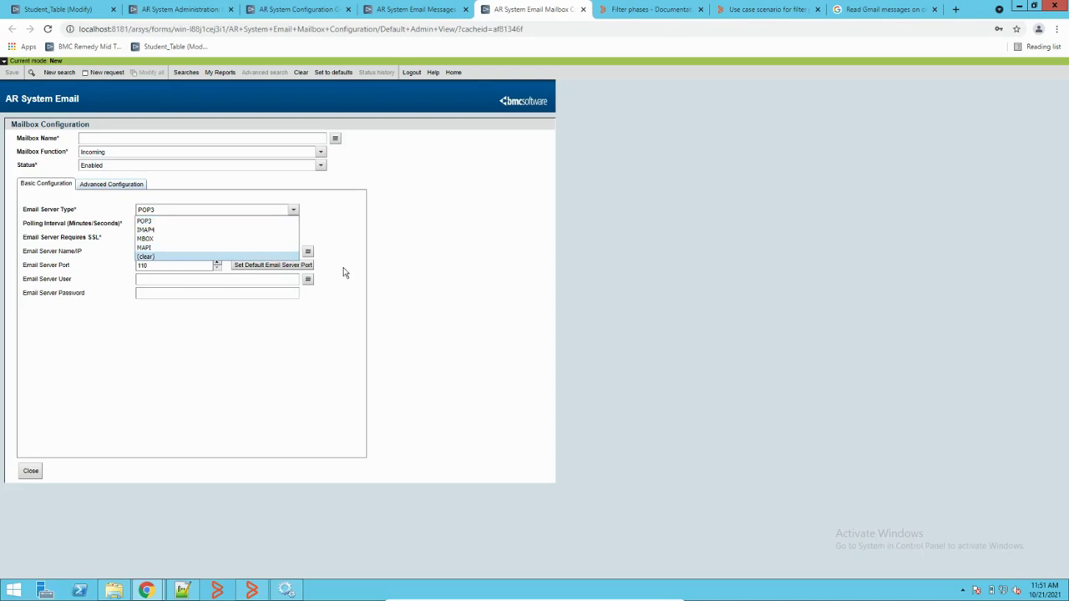
click(281, 367)
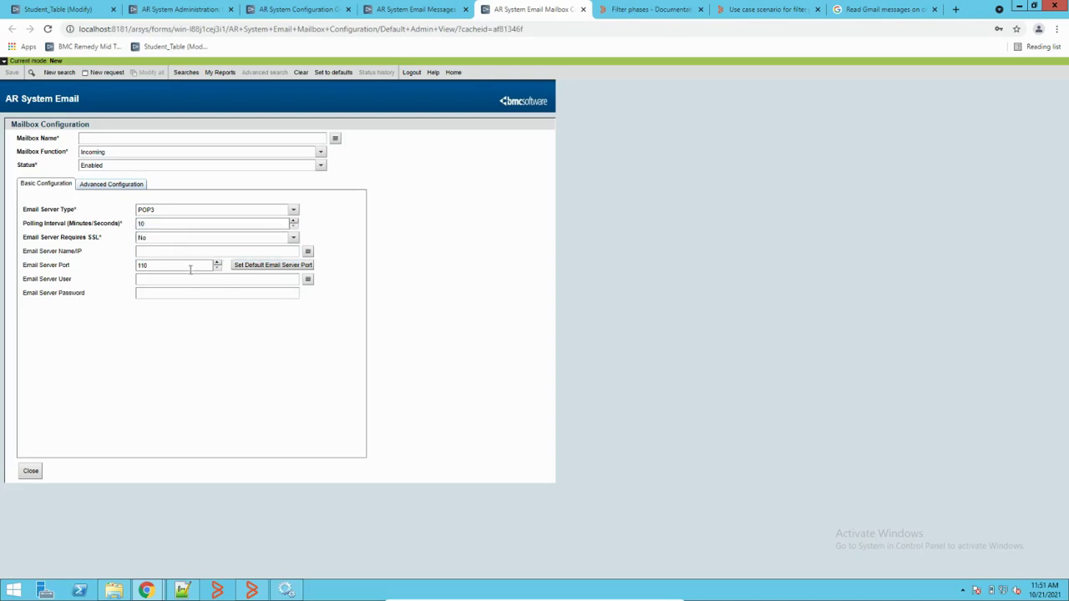
click(50, 73)
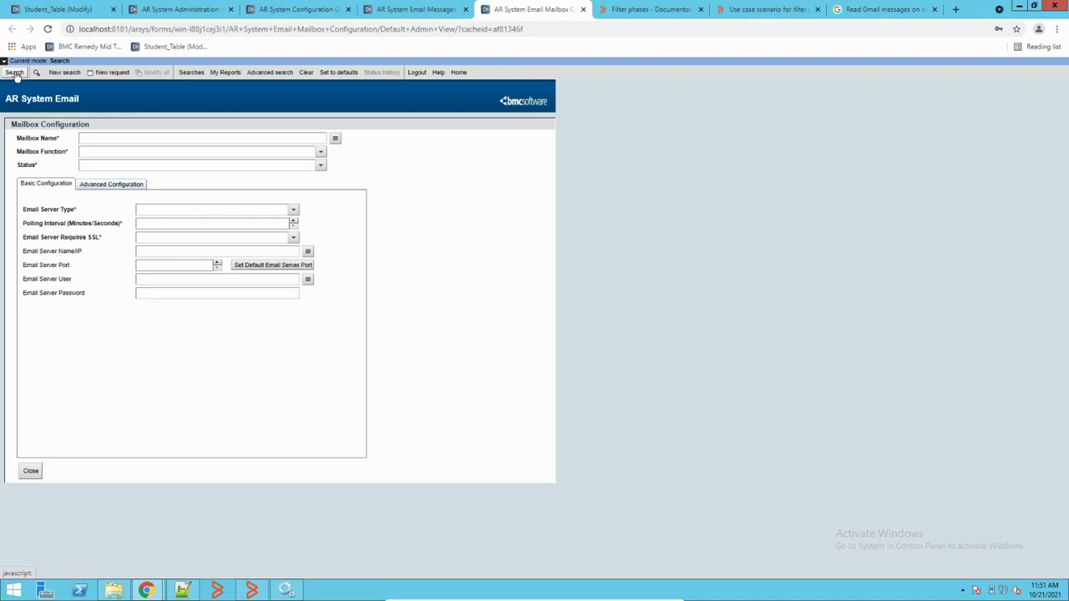
click(15, 73)
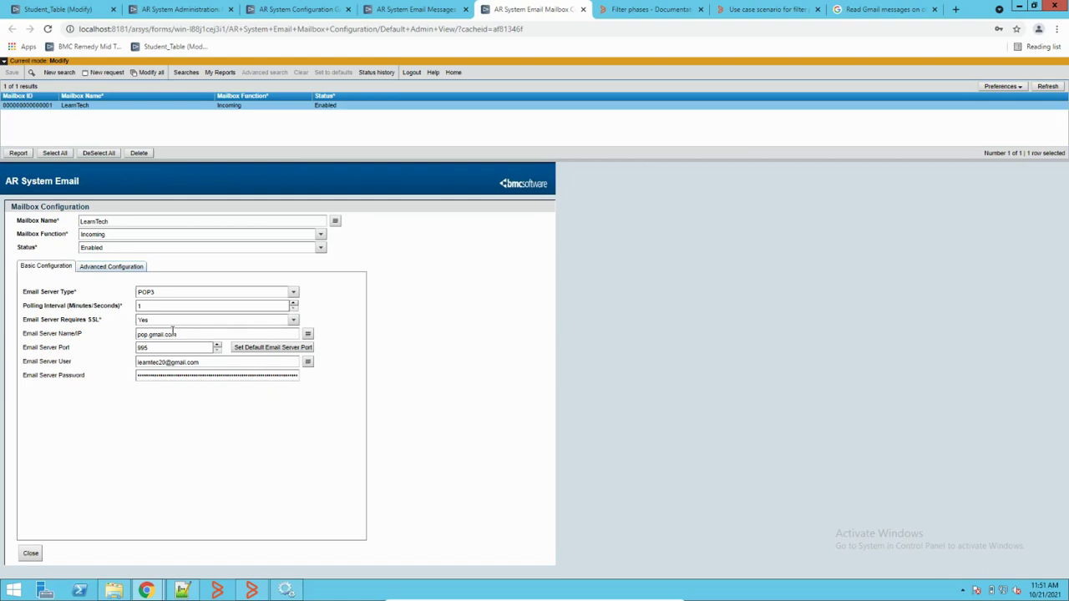
click(107, 72)
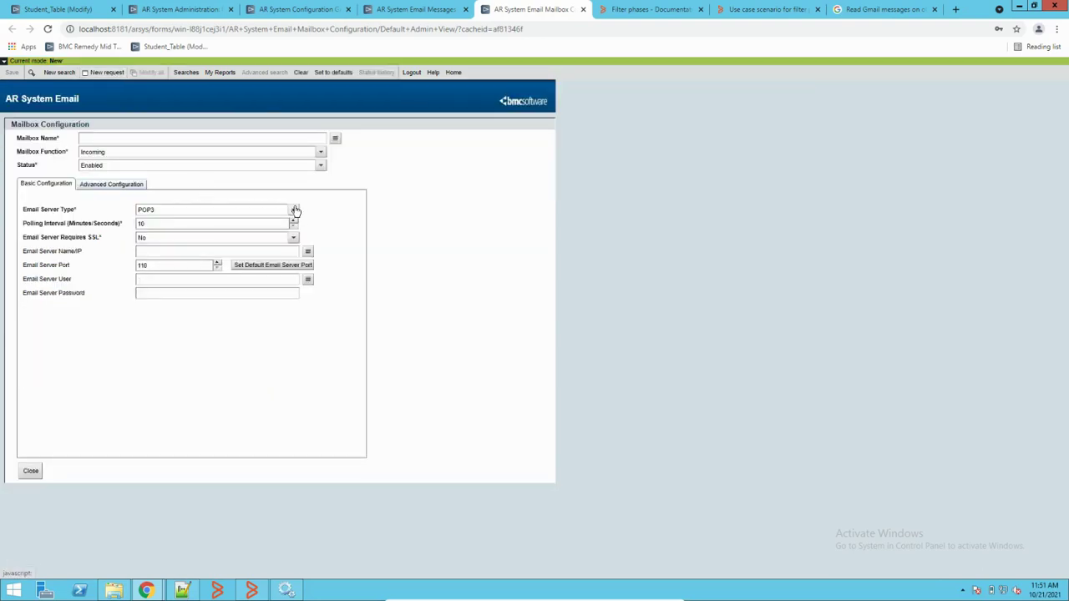
click(321, 152)
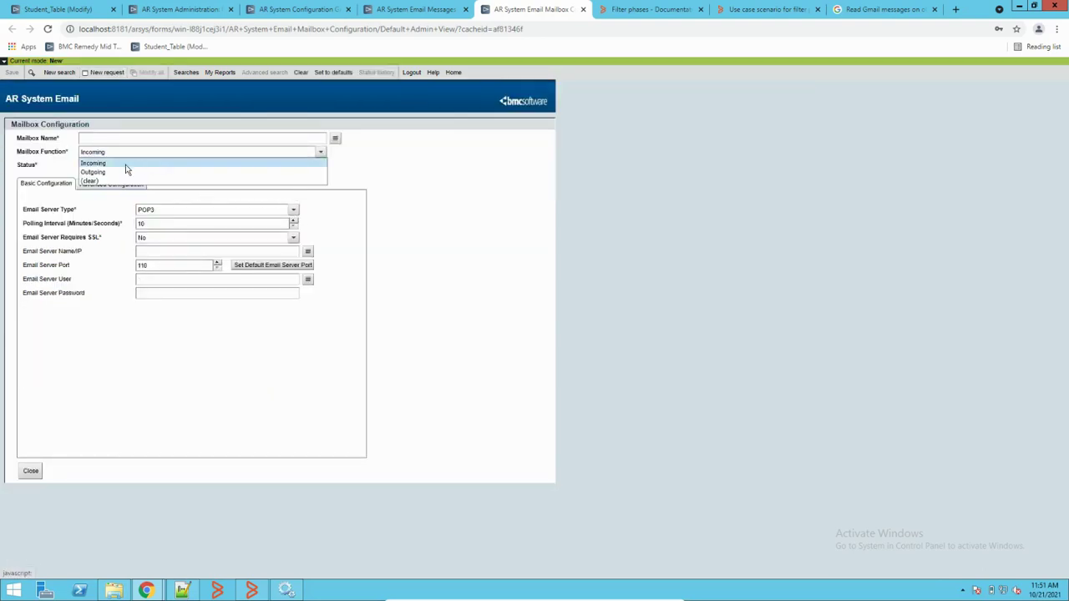
click(120, 169)
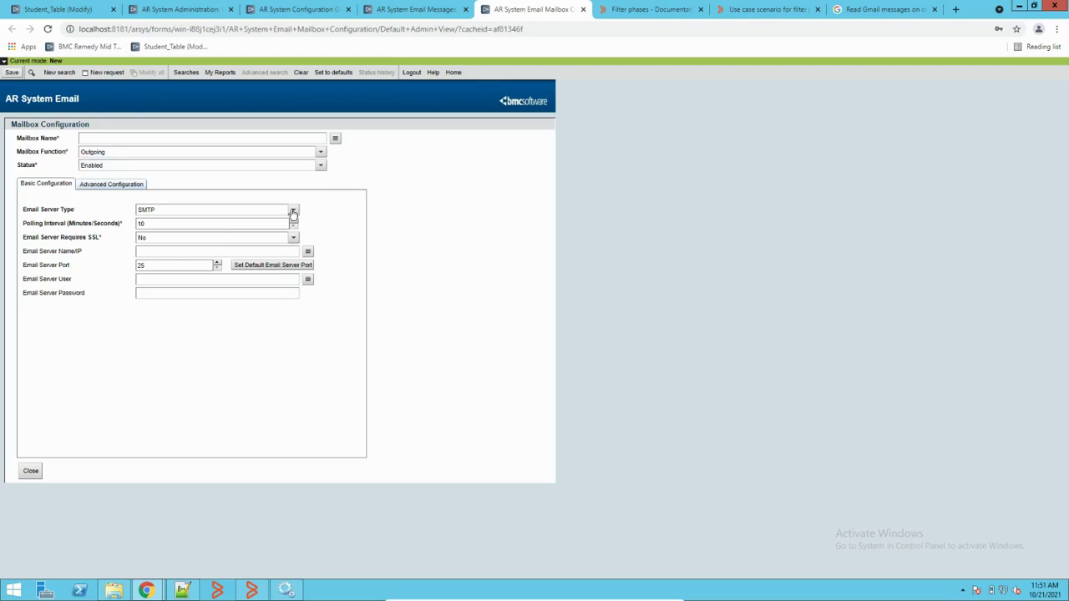
click(294, 211)
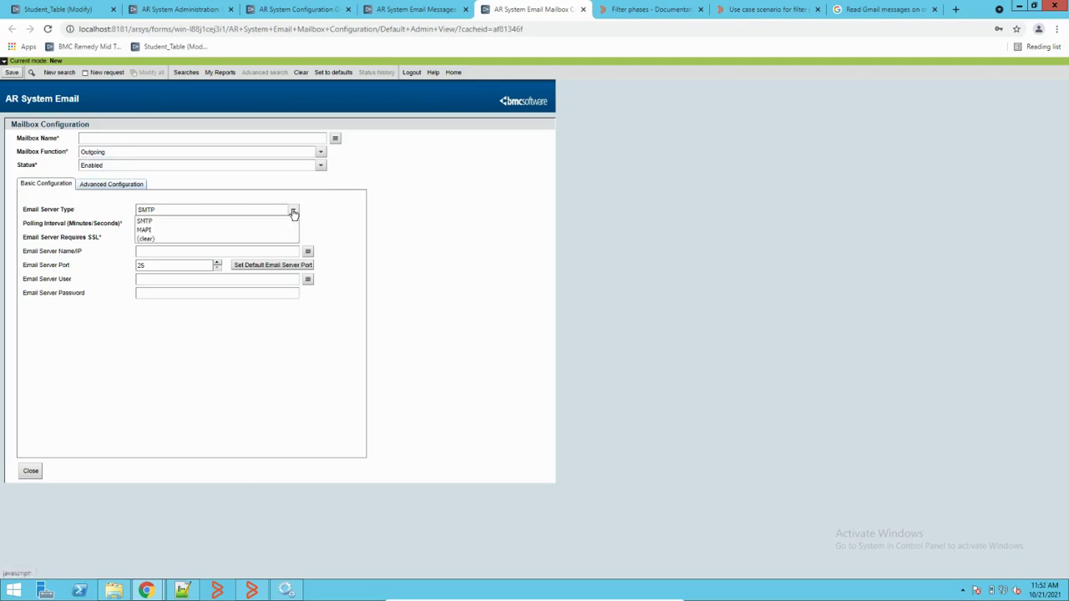
click(162, 221)
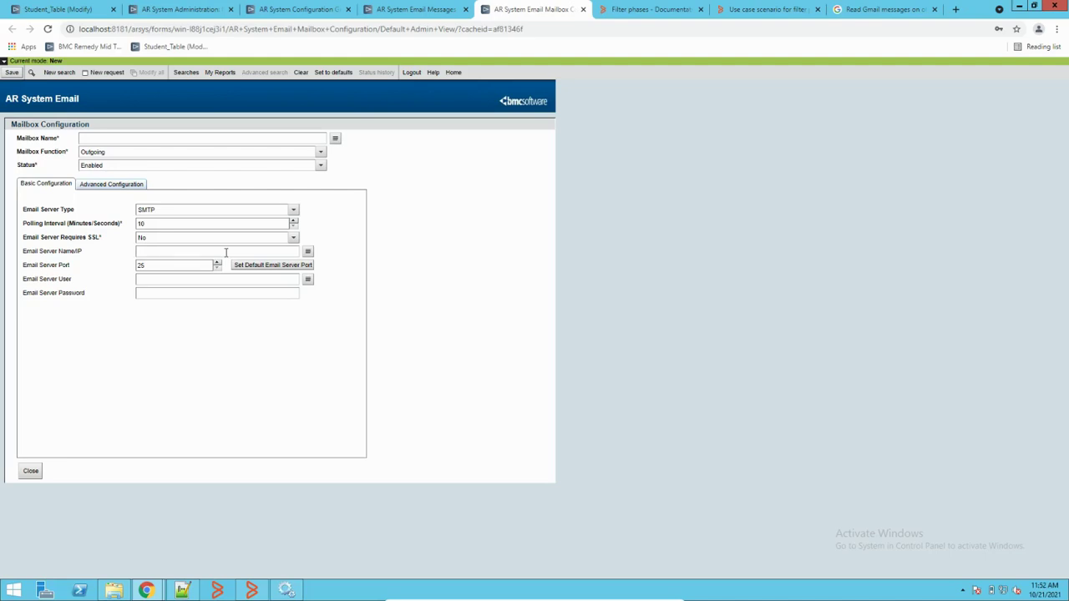
click(139, 292)
click(55, 73)
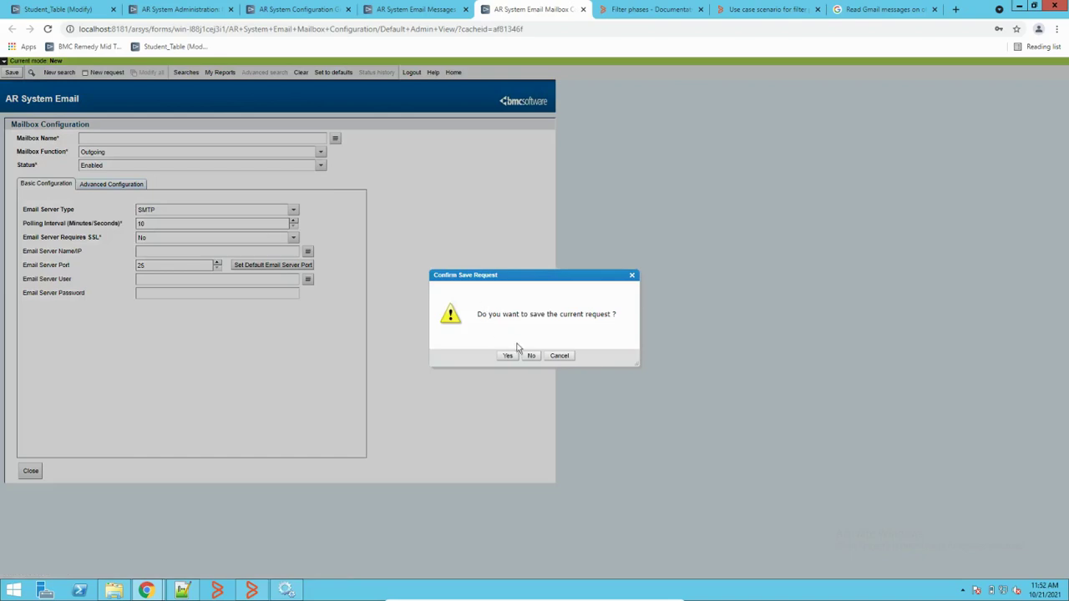
click(532, 356)
click(18, 73)
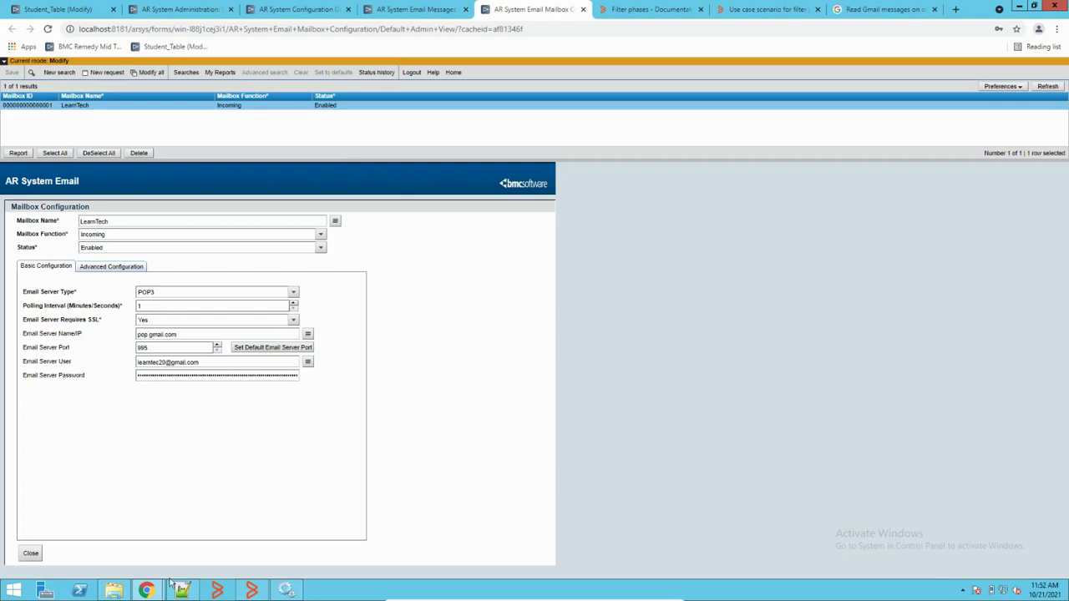
mouse_move(286, 591)
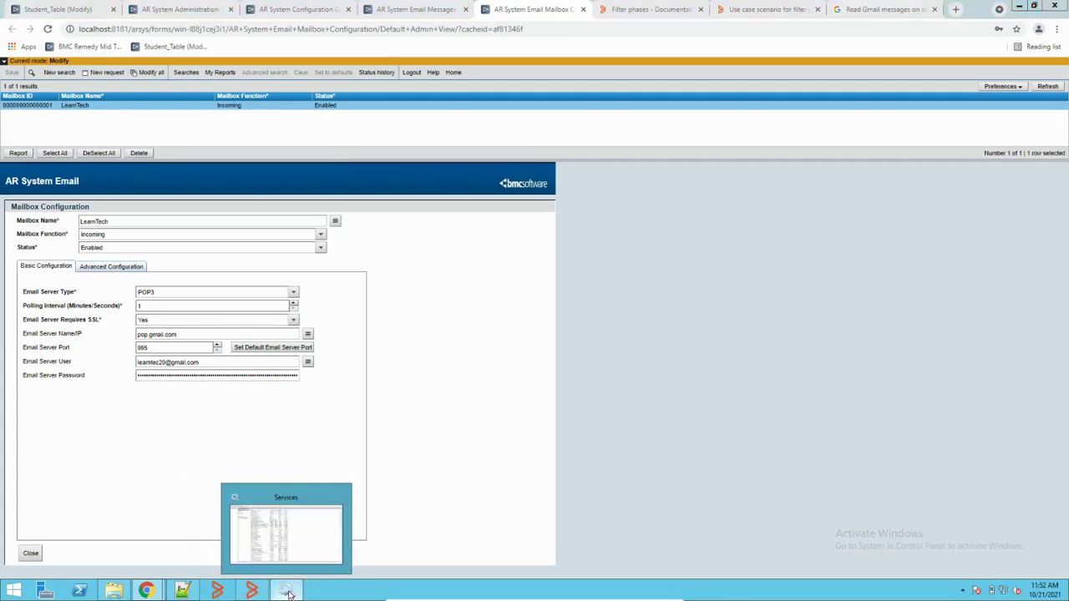
Step: Stop the BMC Remedy Email Engine service in the Services list
click(292, 540)
click(238, 223)
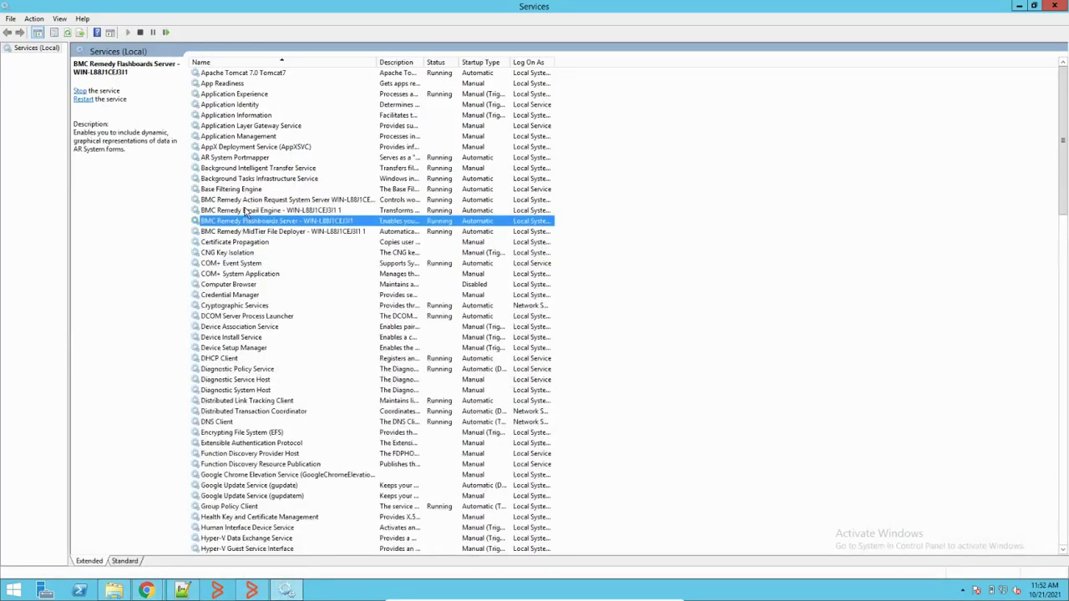
click(247, 212)
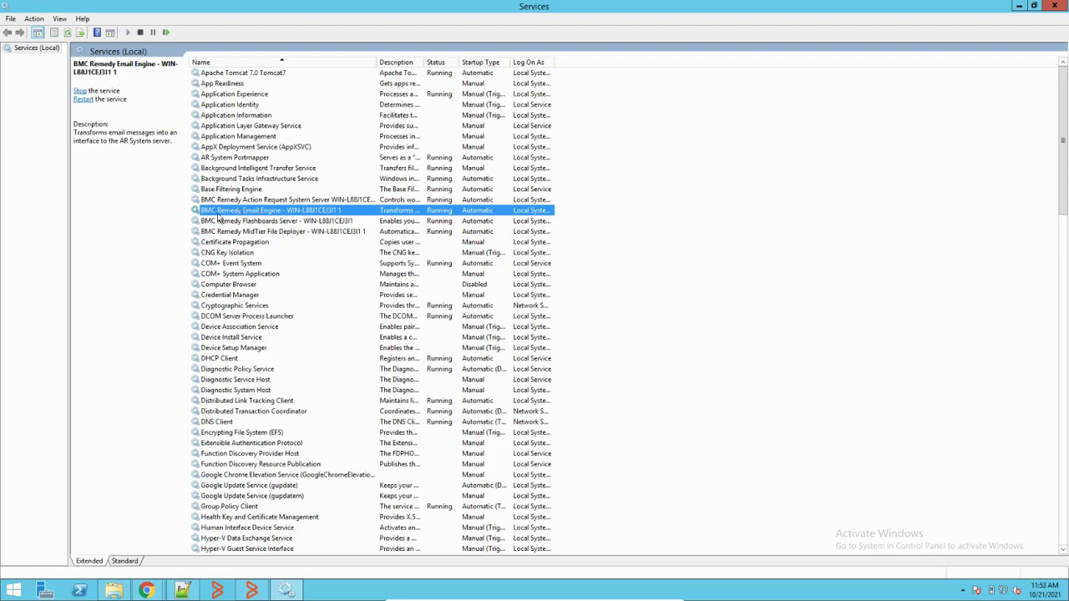
right_click(256, 210)
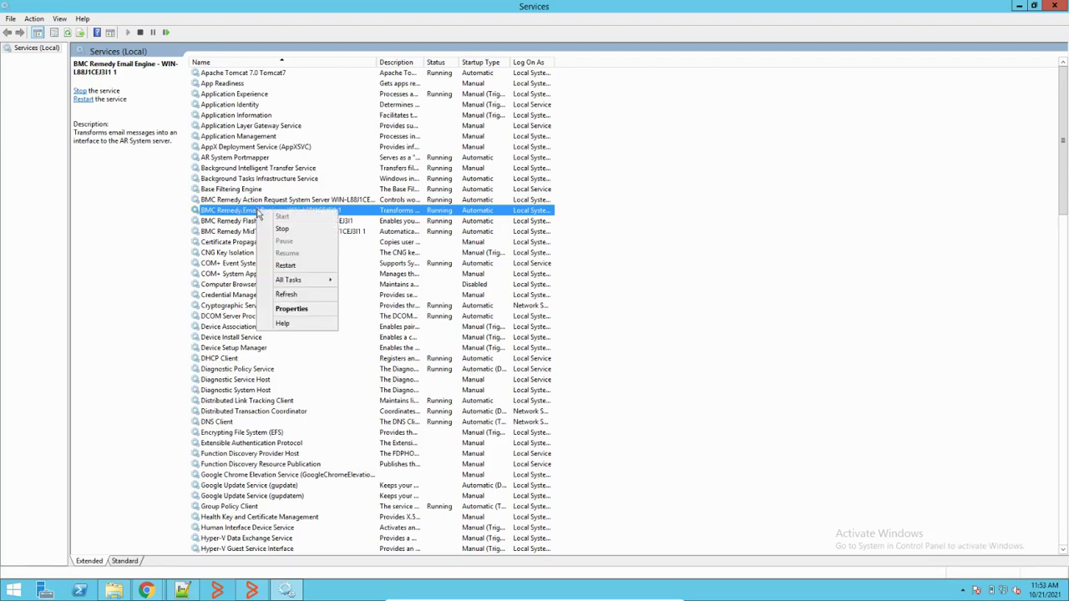
click(284, 230)
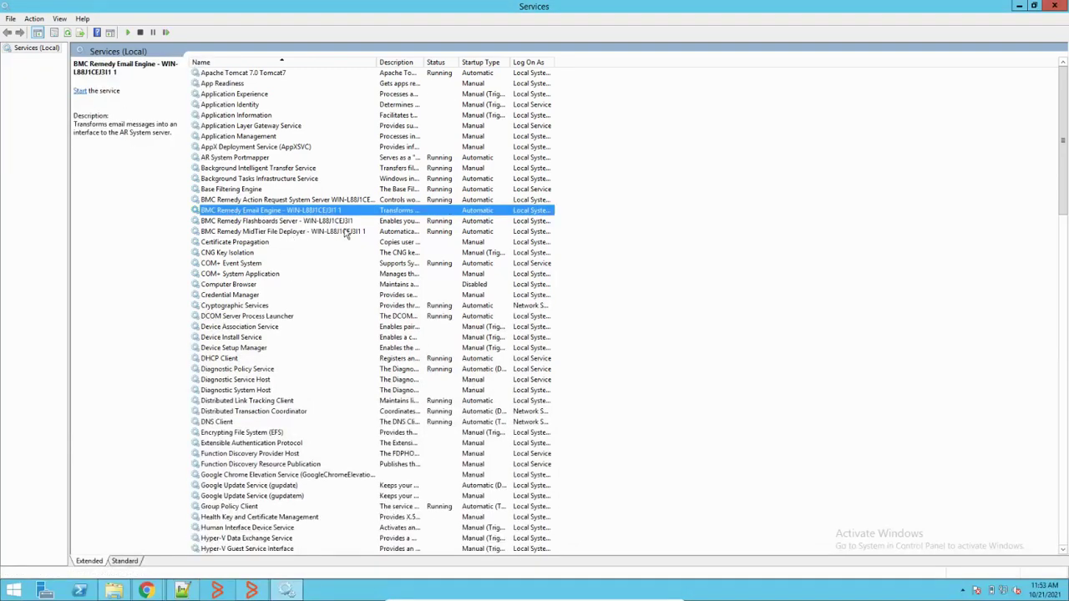
Step: Delete email.log and its lock file from AREmail\Logs, then start the Email Engine service again
click(115, 591)
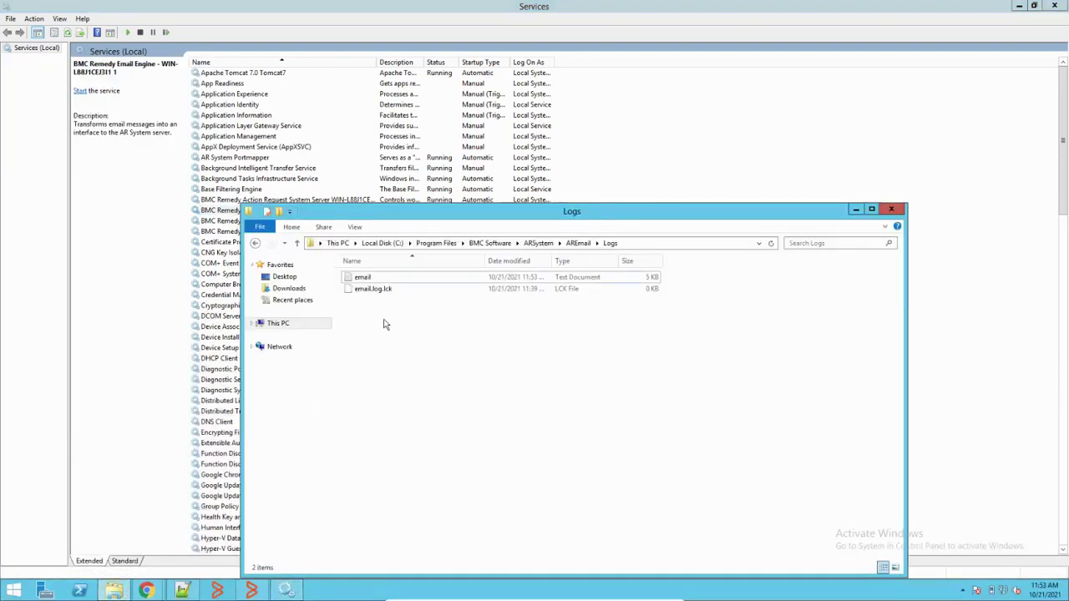
drag(357, 317, 405, 270)
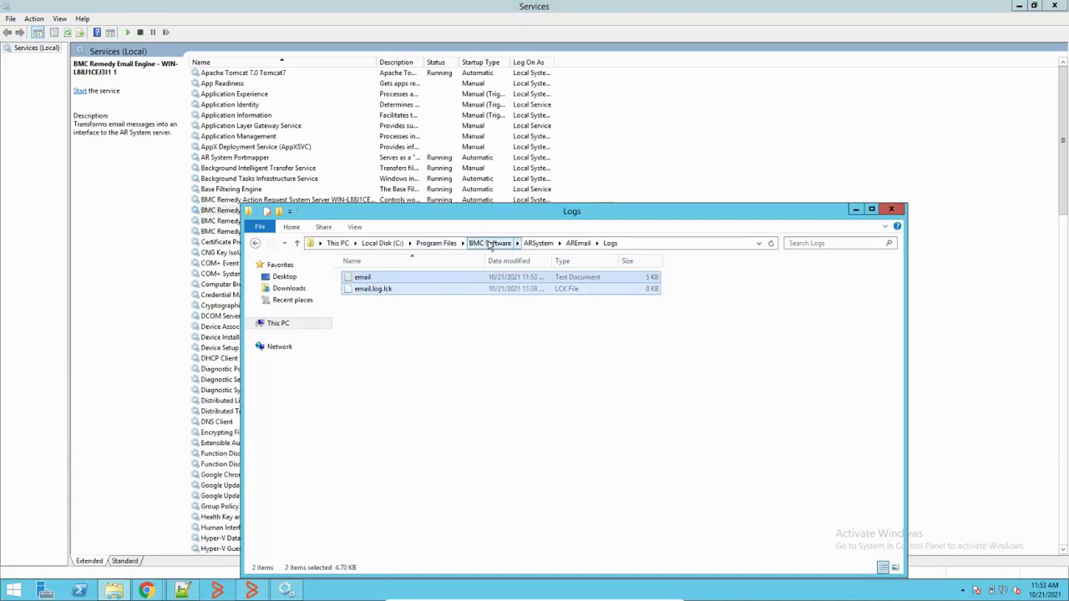
click(431, 247)
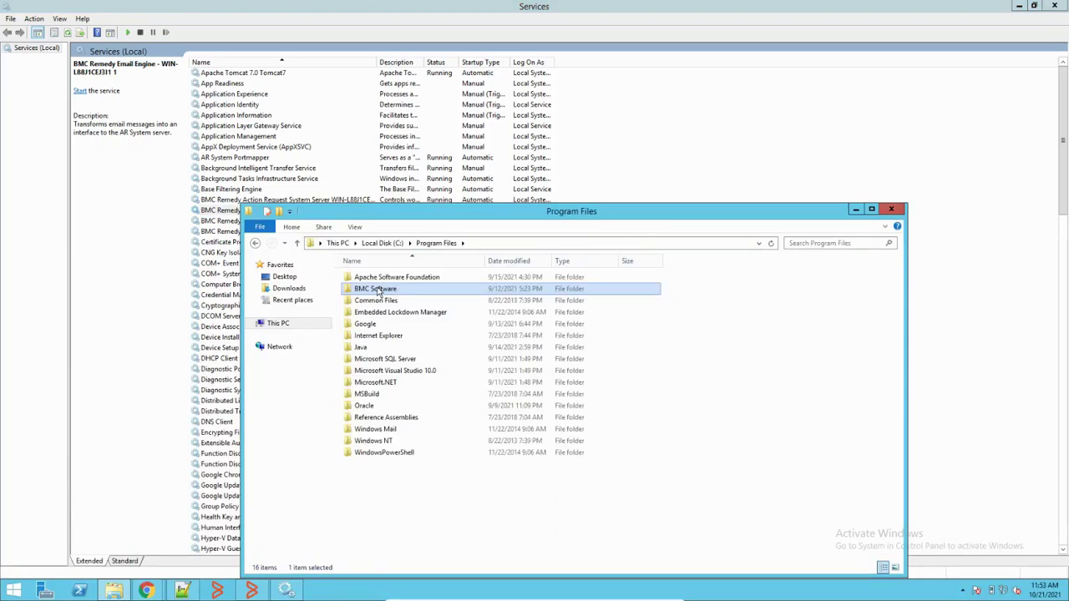
double_click(380, 290)
double_click(368, 280)
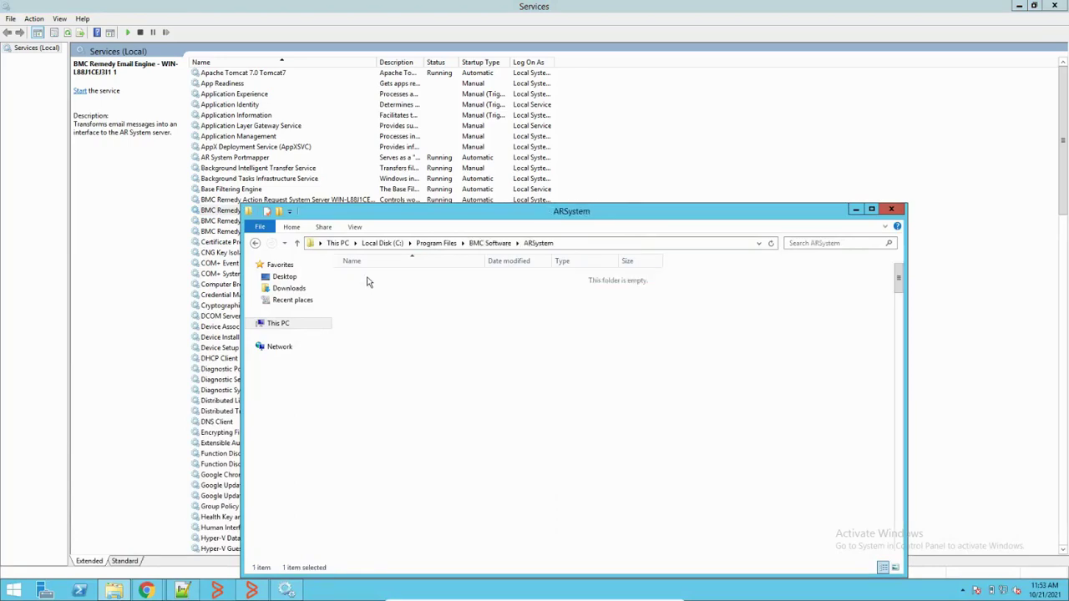
double_click(370, 313)
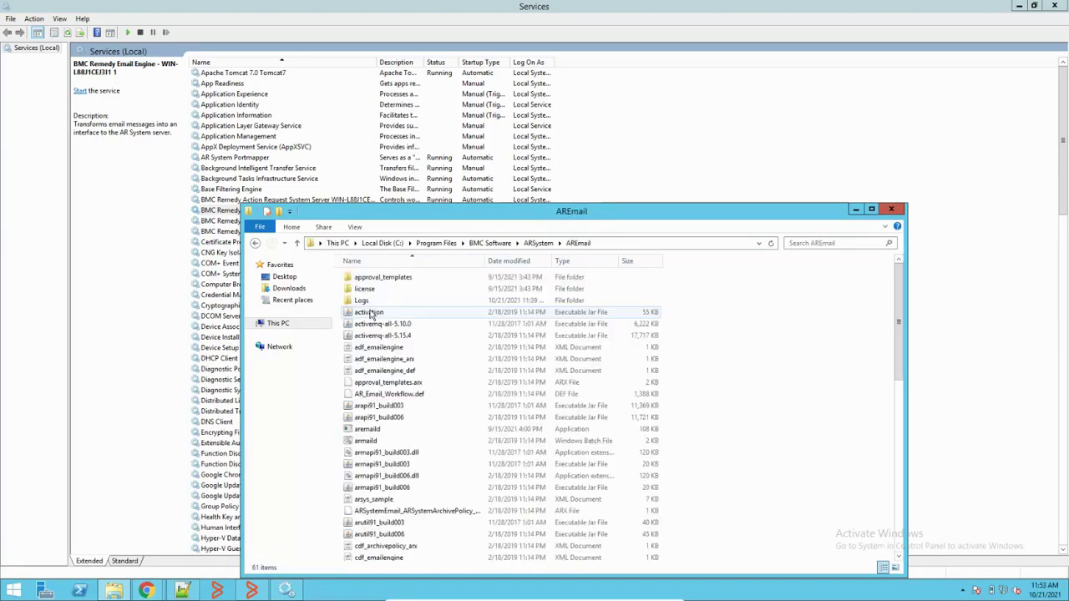
double_click(372, 305)
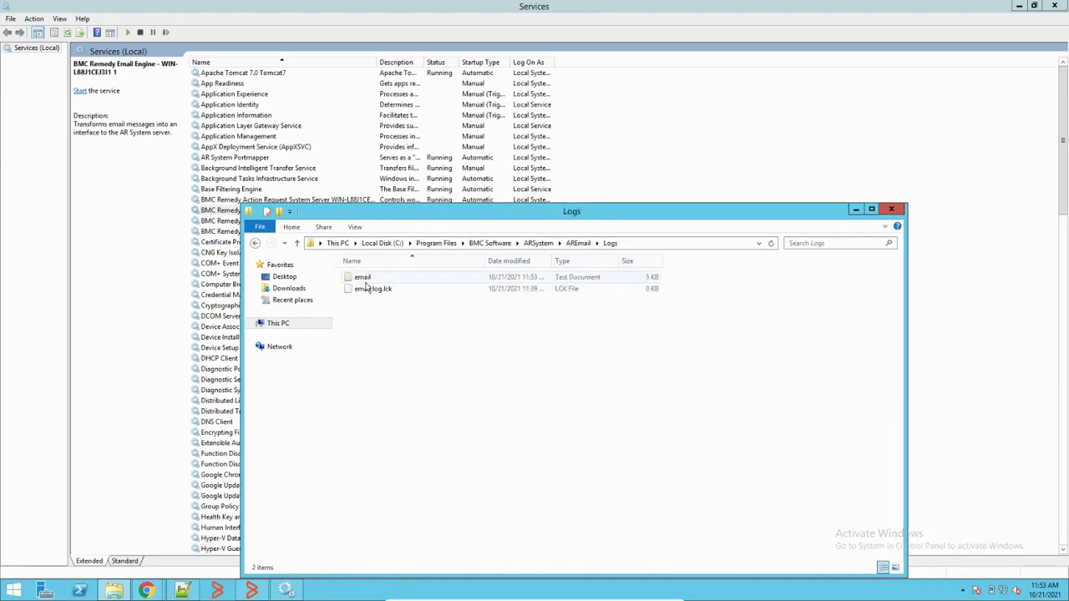
drag(366, 303, 405, 274)
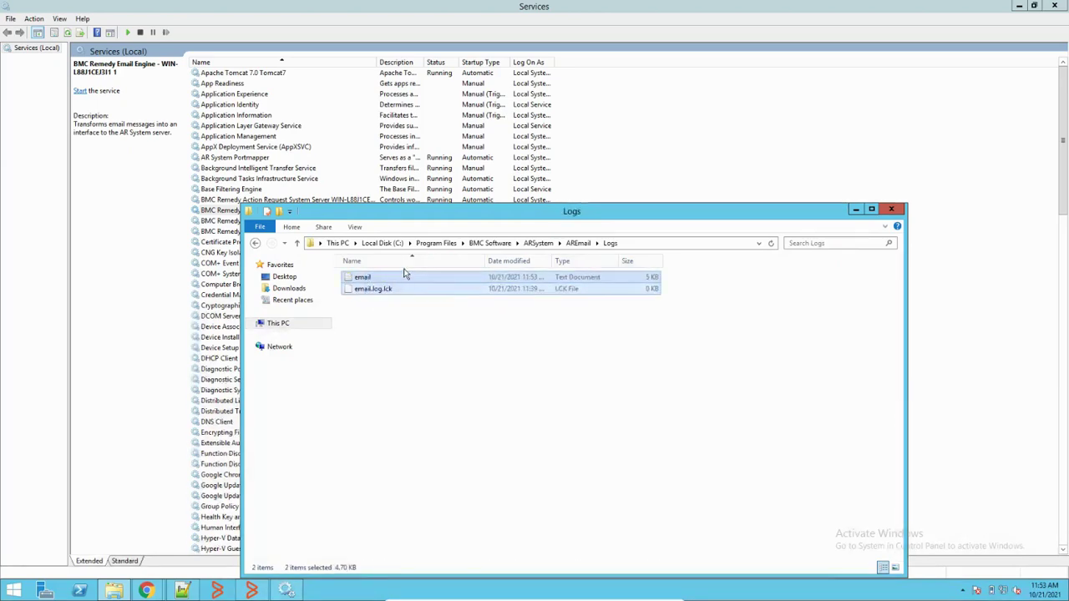
key(Delete)
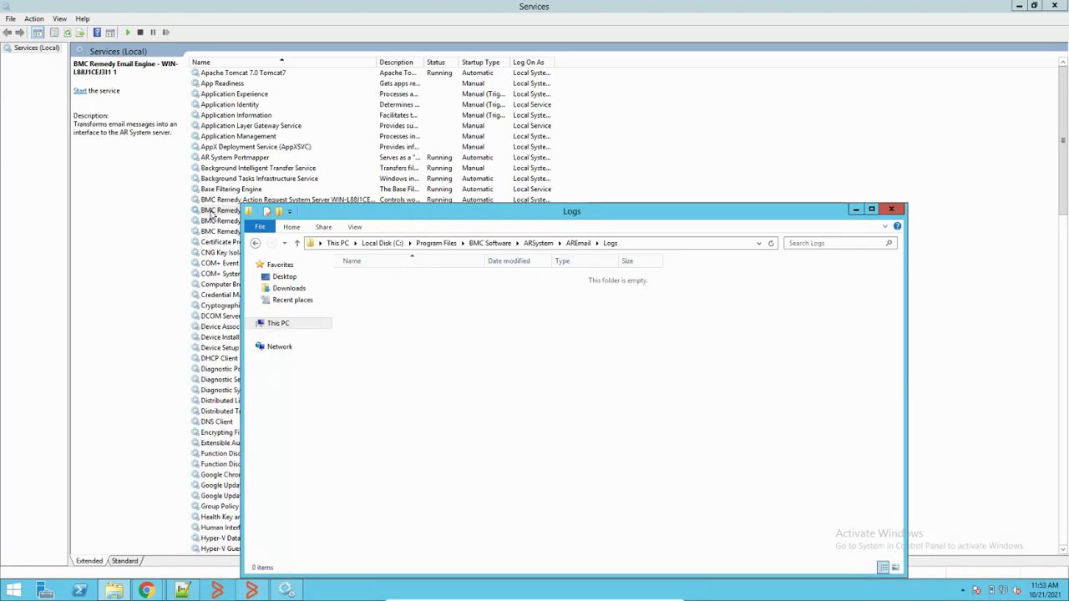
right_click(209, 212)
click(251, 219)
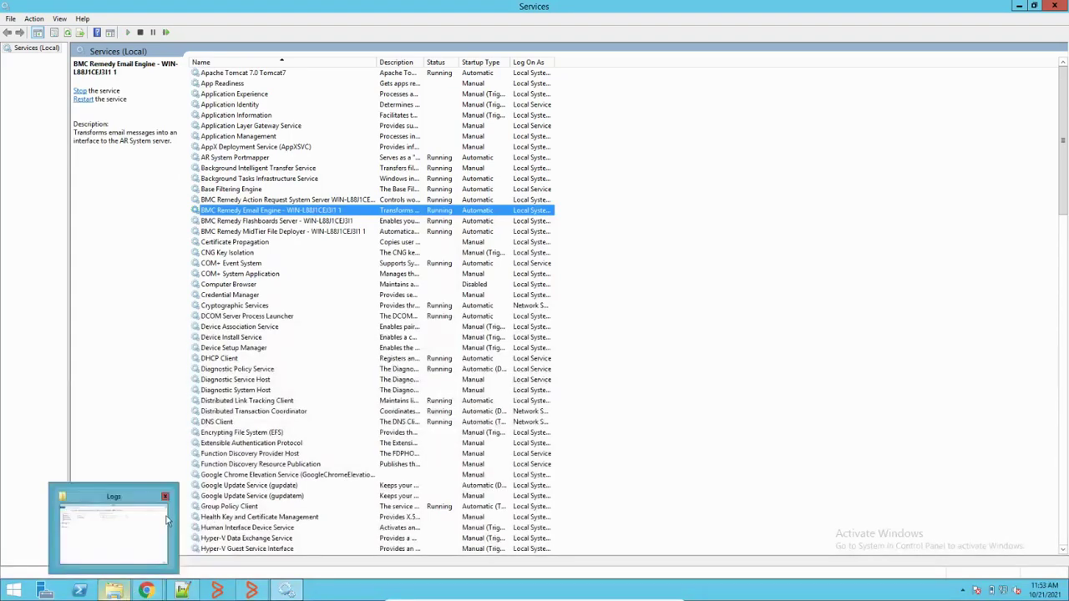
Step: Open Centralized Configuration under System > General in the Administration Console
mouse_move(146, 591)
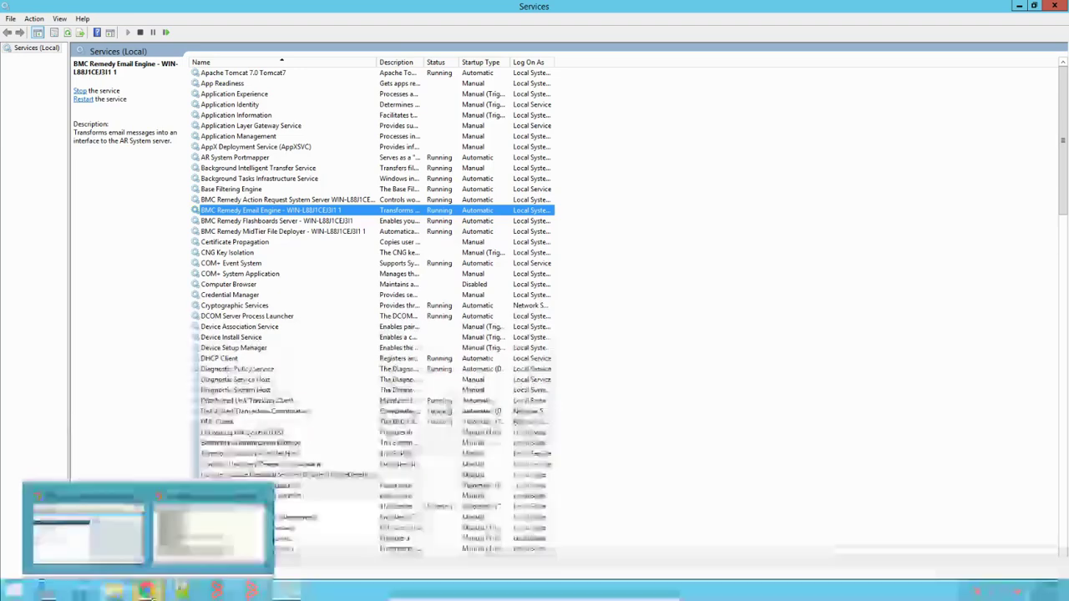
click(121, 550)
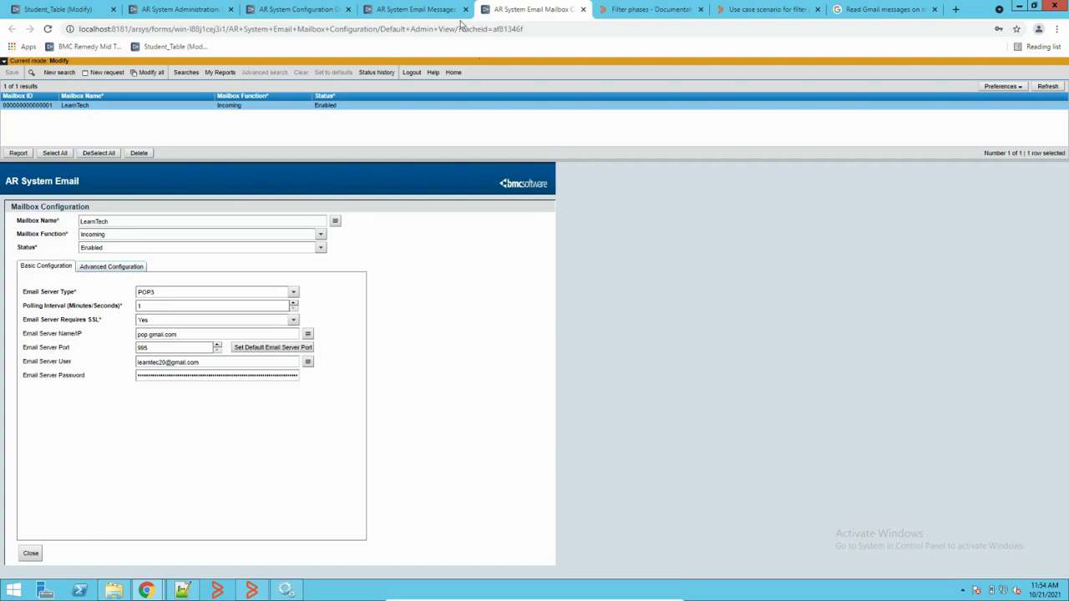
click(182, 9)
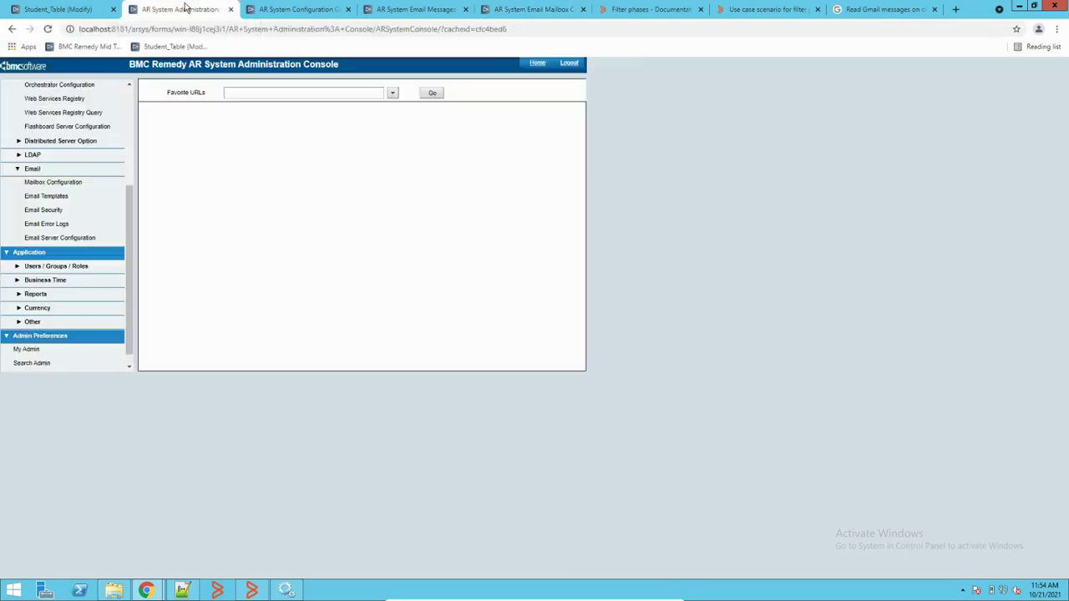
scroll(67, 238, up, 5)
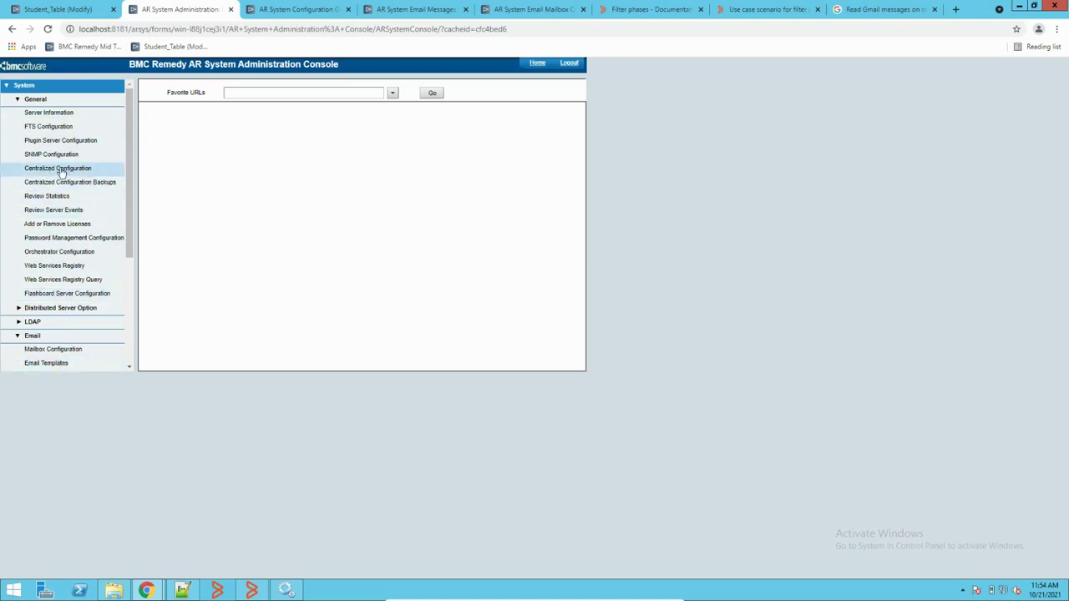
click(61, 171)
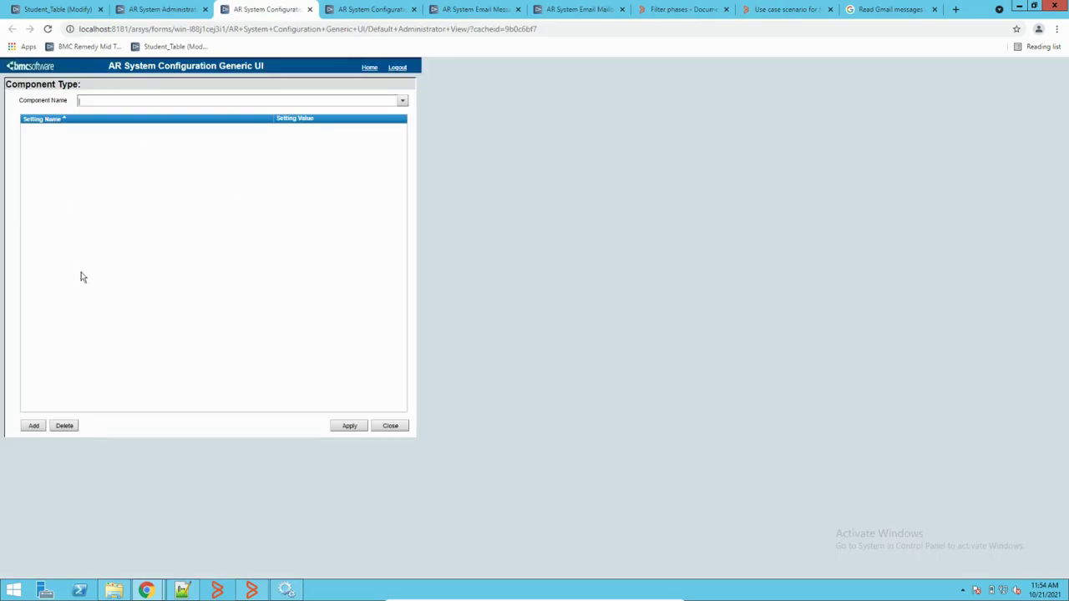
Step: Load the com.bmc.arsys.emaildaemon server:1100 component settings and select its Fine level value
click(403, 101)
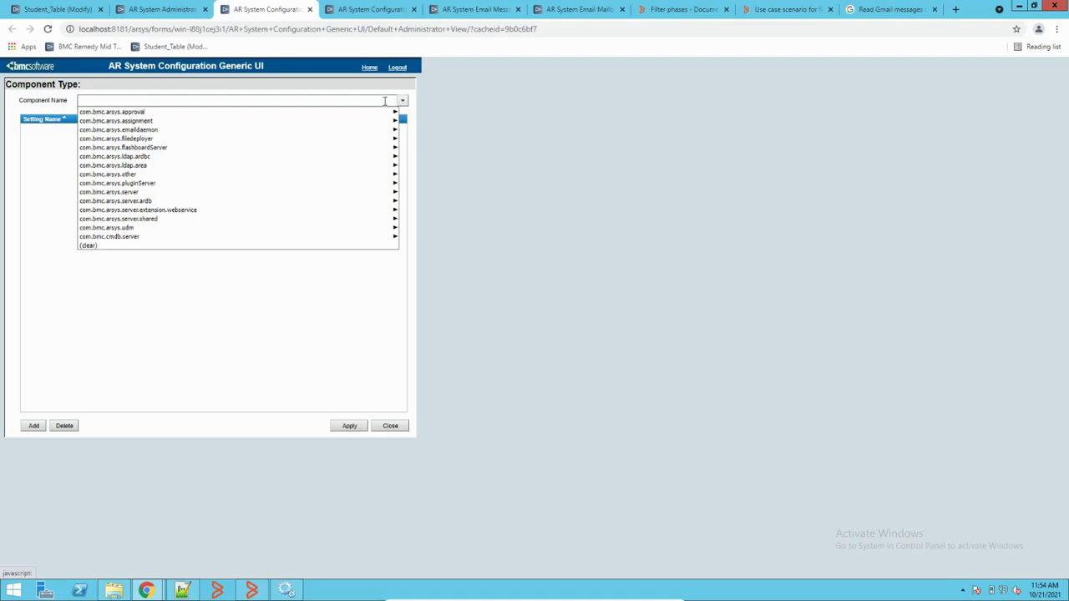
mouse_move(157, 159)
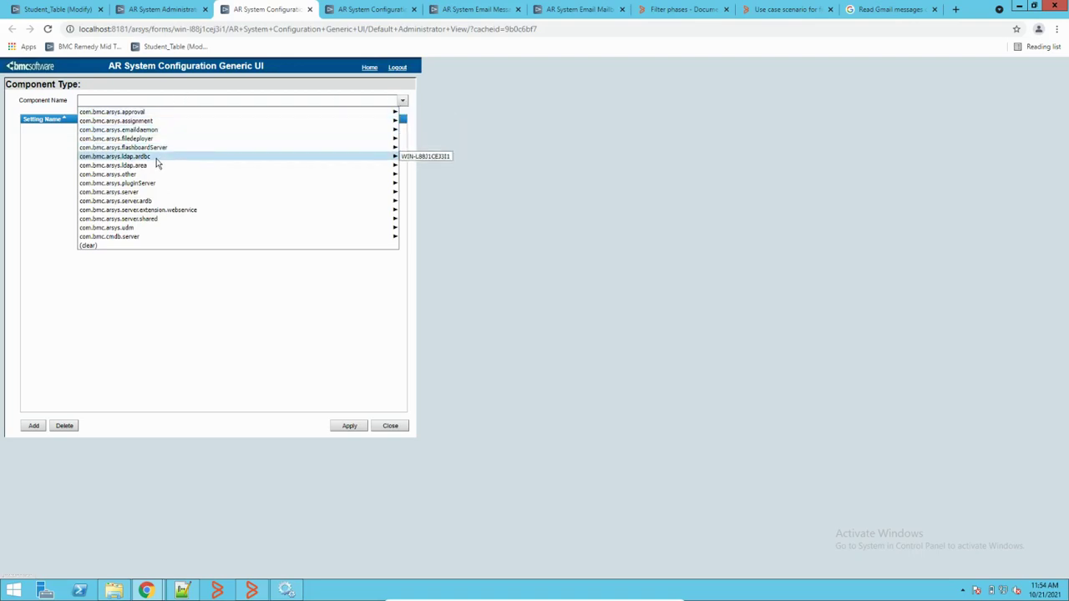
mouse_move(126, 123)
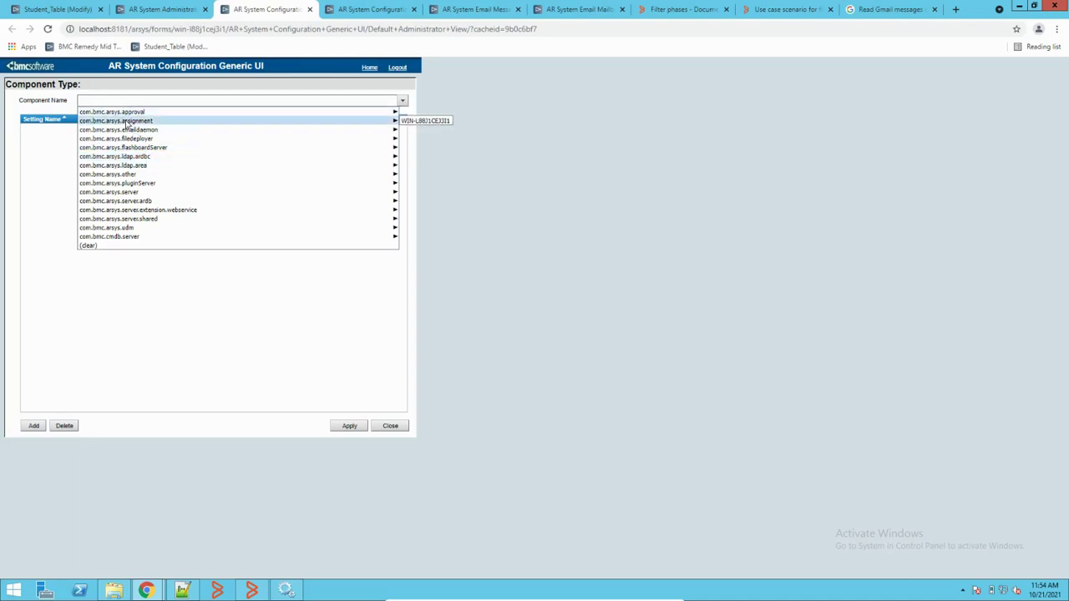
mouse_move(92, 130)
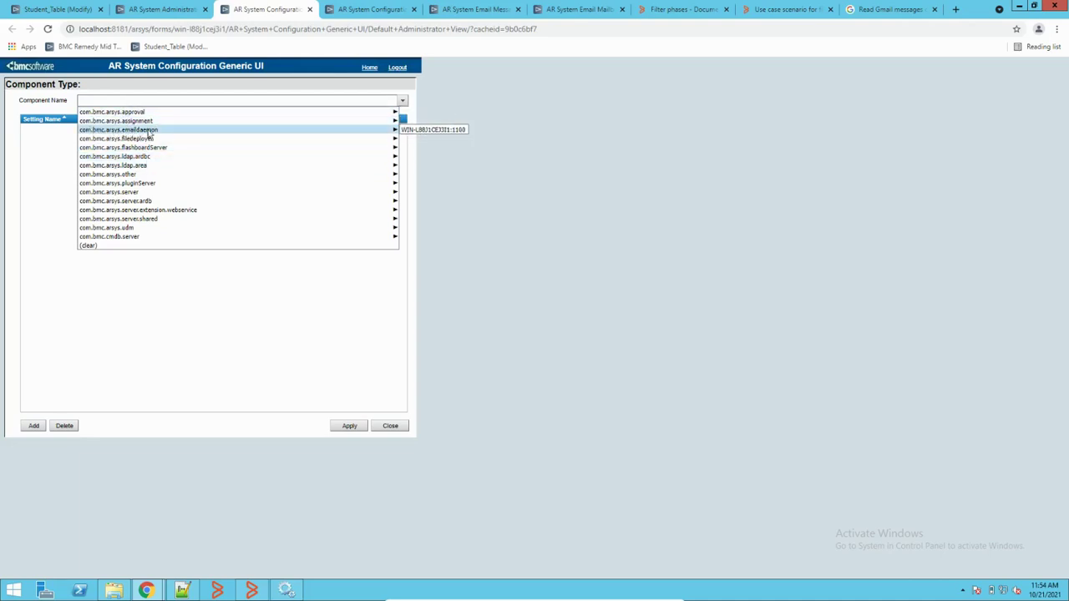
click(415, 131)
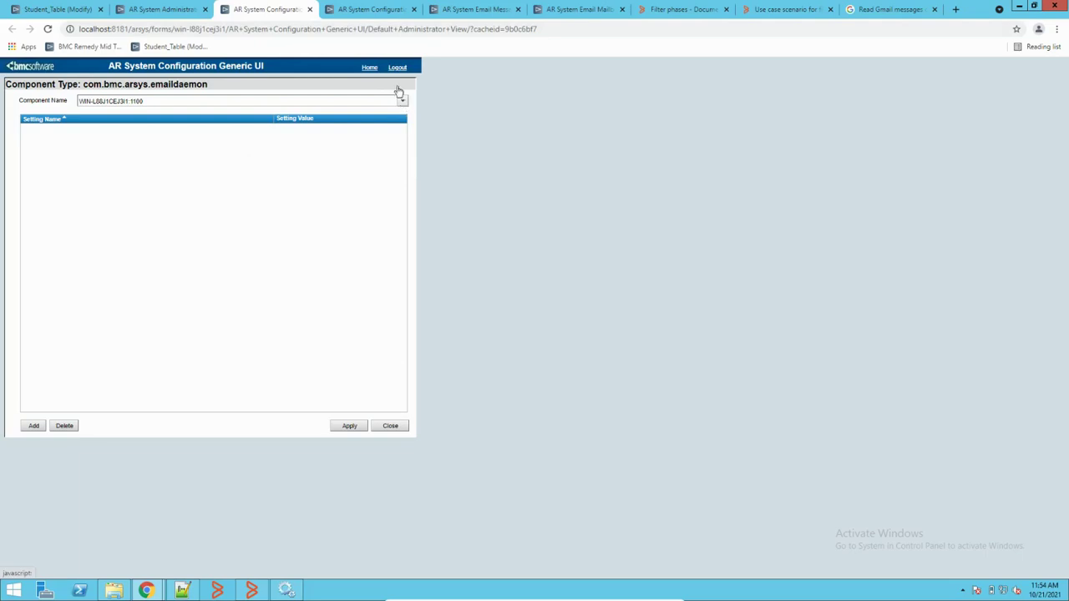
click(347, 11)
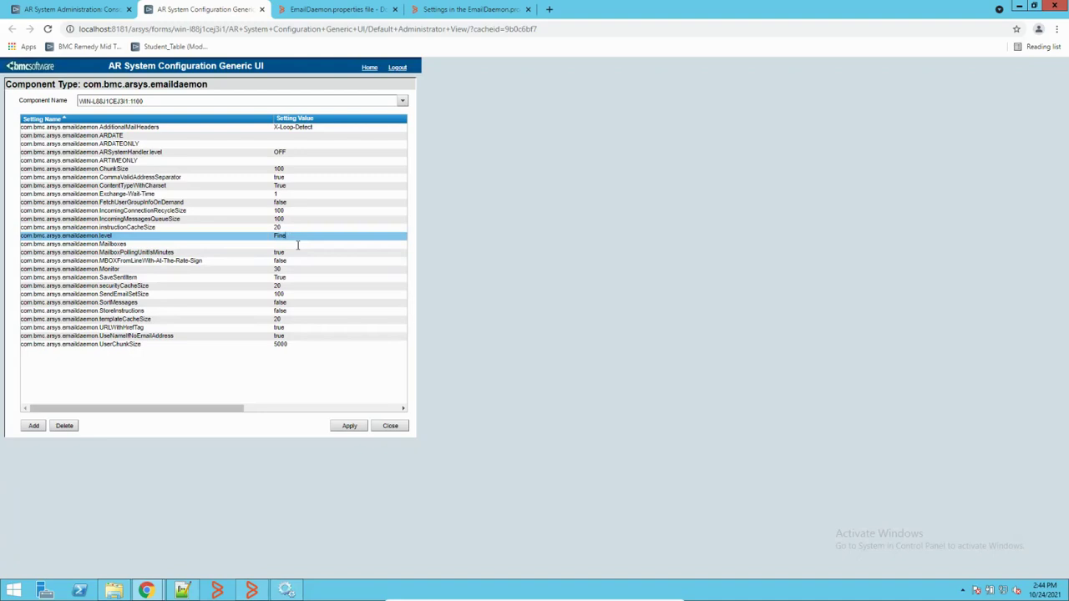
click(288, 239)
Step: Read the valid ARSystemHandler.level values in the EmailDaemon.properties settings documentation
click(455, 12)
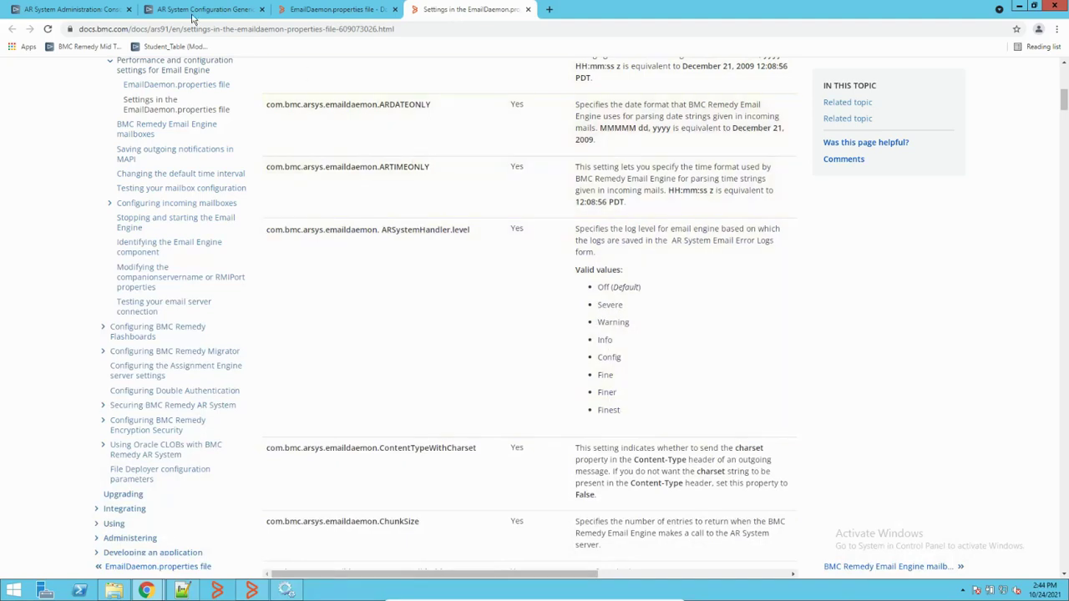
Step: Return to the emaildaemon settings table and confirm its level value is still Fine
click(63, 12)
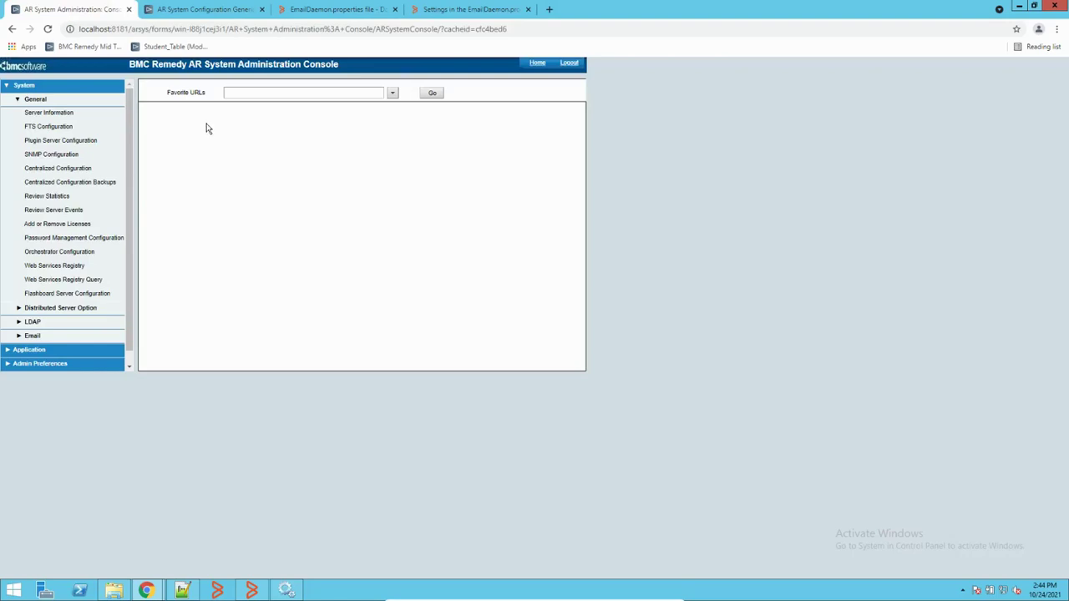
click(223, 11)
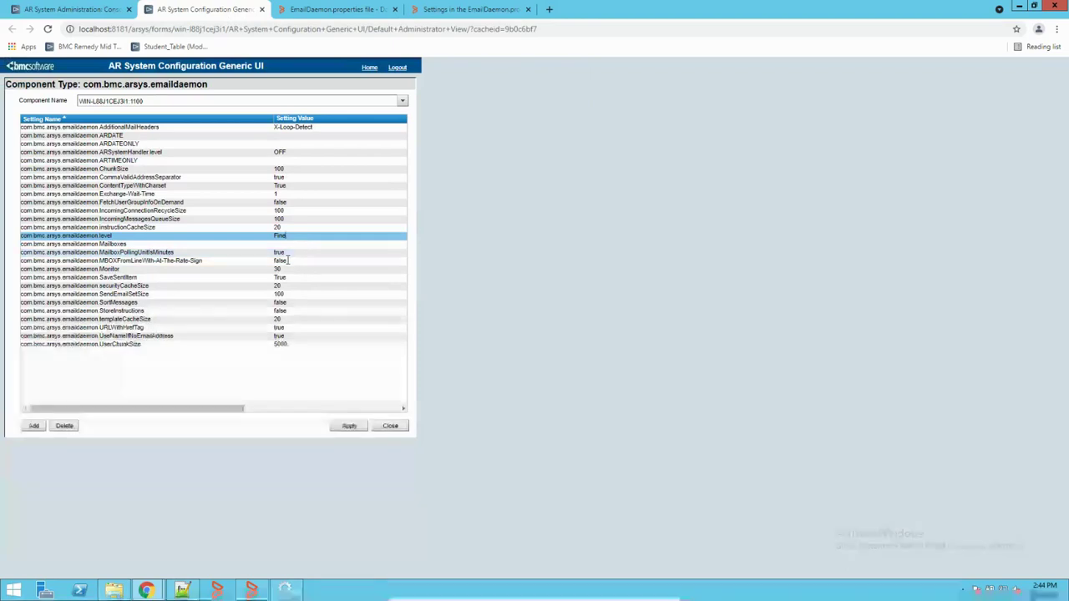
click(164, 235)
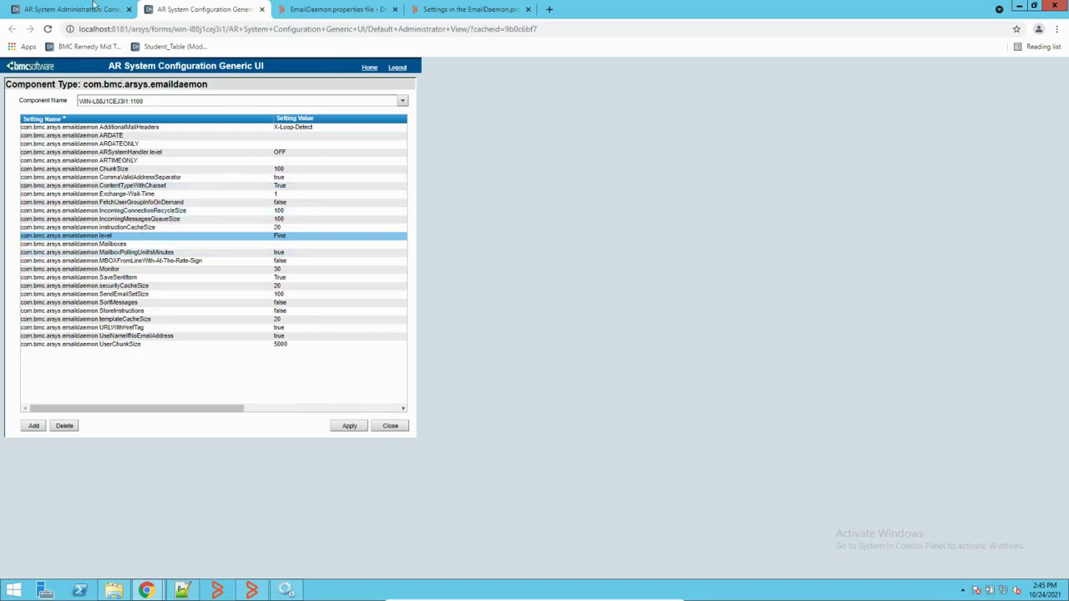
click(67, 10)
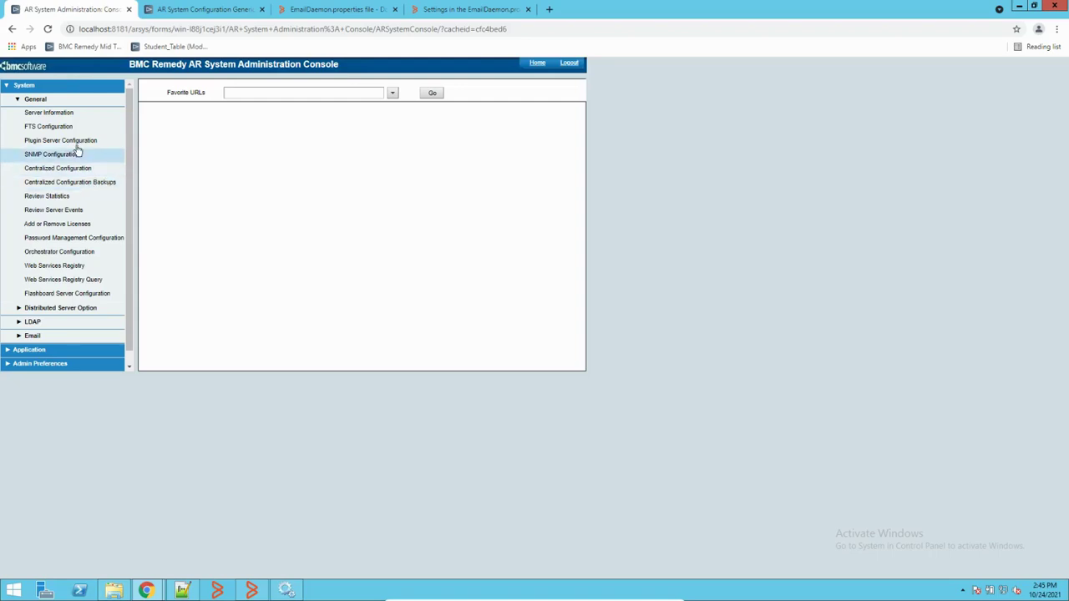
Step: Open Mailbox Configuration under Email and run a search, dismissing the non-numeric port error
click(32, 336)
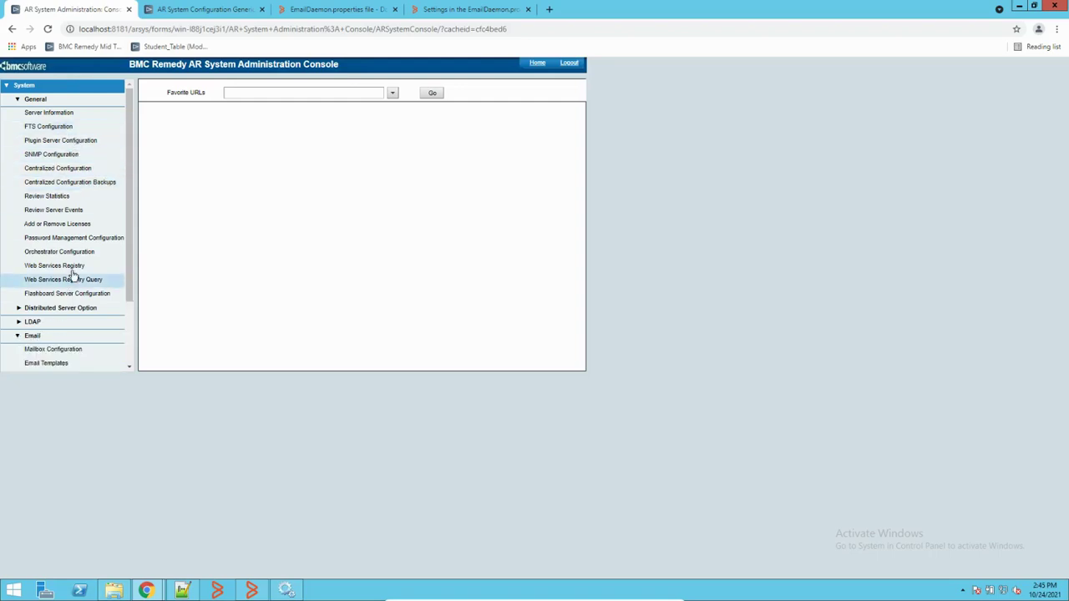
scroll(75, 279, down, 1)
click(65, 296)
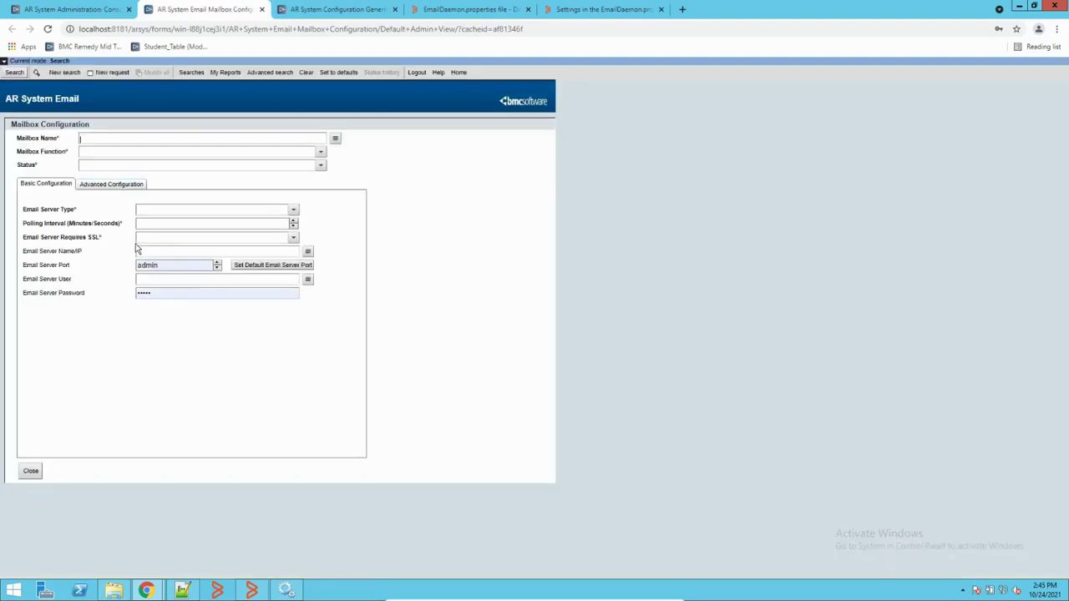
click(14, 73)
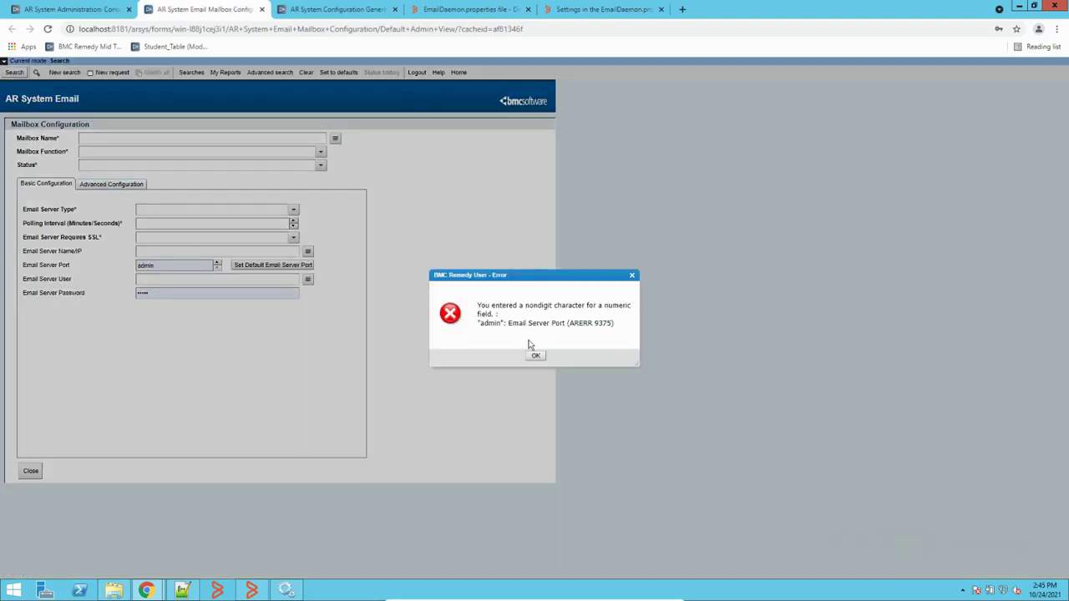
click(533, 354)
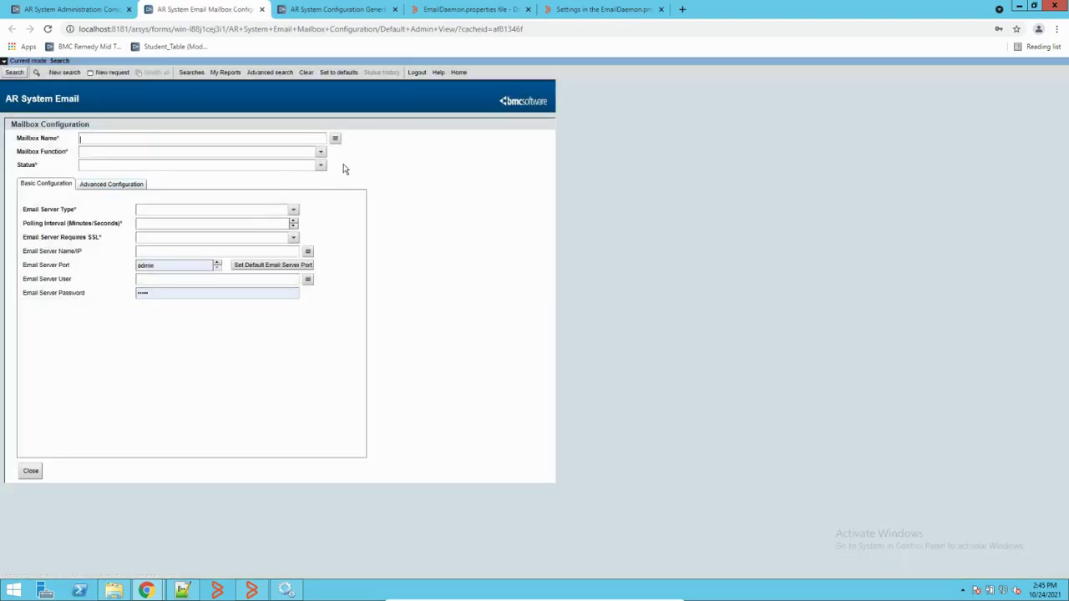
Step: Set the function to Incoming, clear the stray port value, and search up the LearnTech mailbox
click(321, 152)
click(188, 171)
click(14, 73)
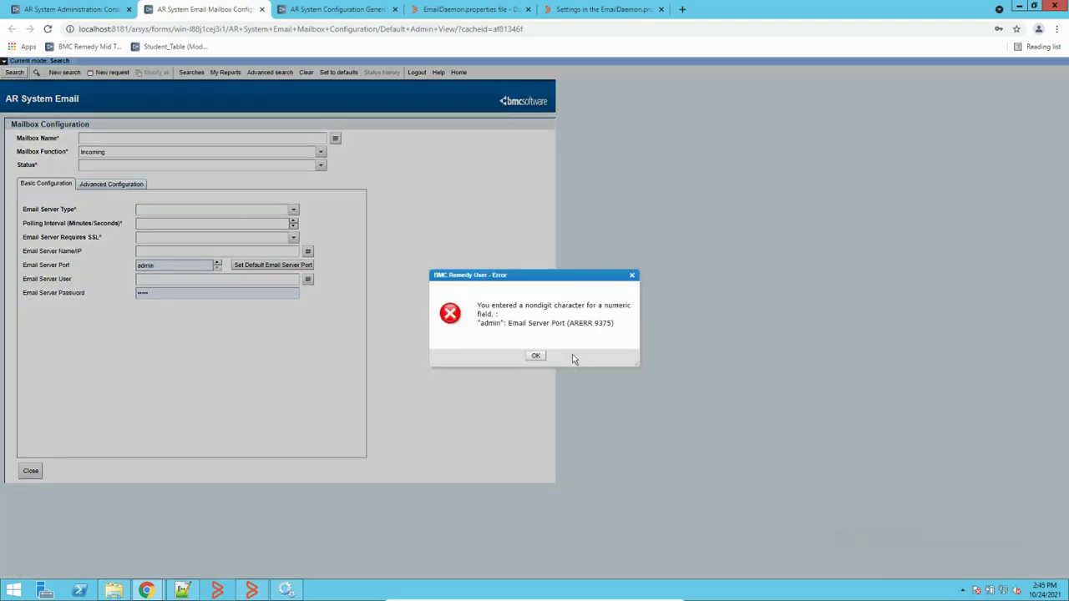
click(536, 355)
drag(142, 153, 61, 148)
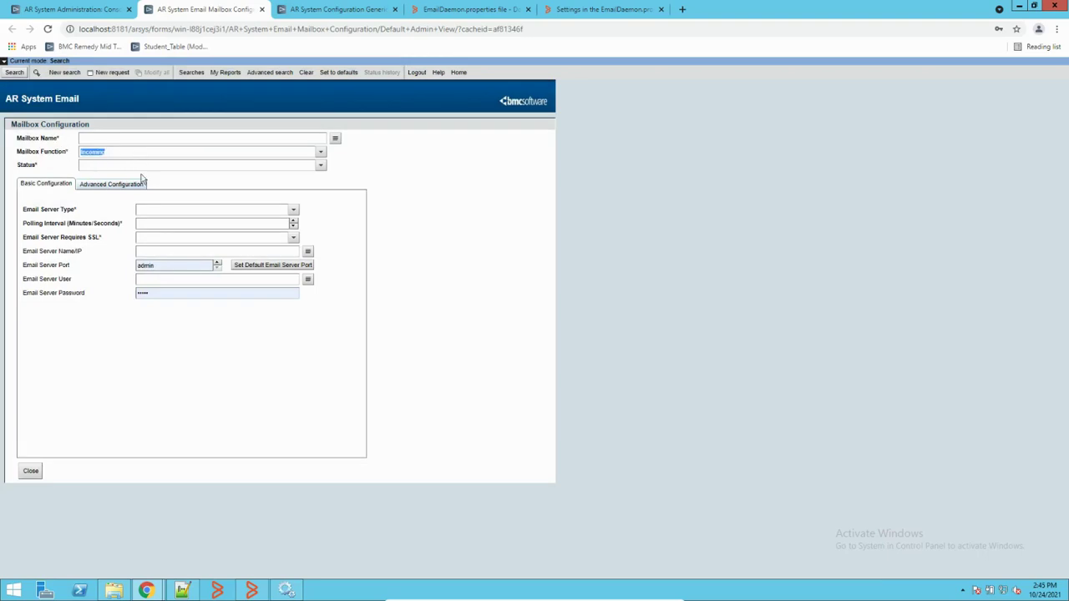
click(187, 270)
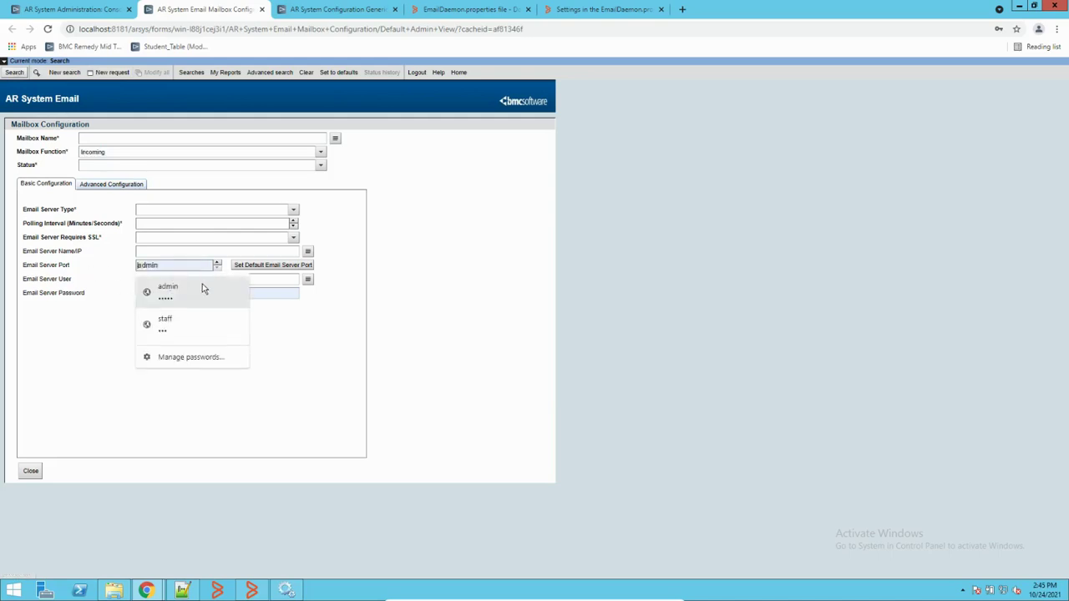
click(233, 306)
click(178, 294)
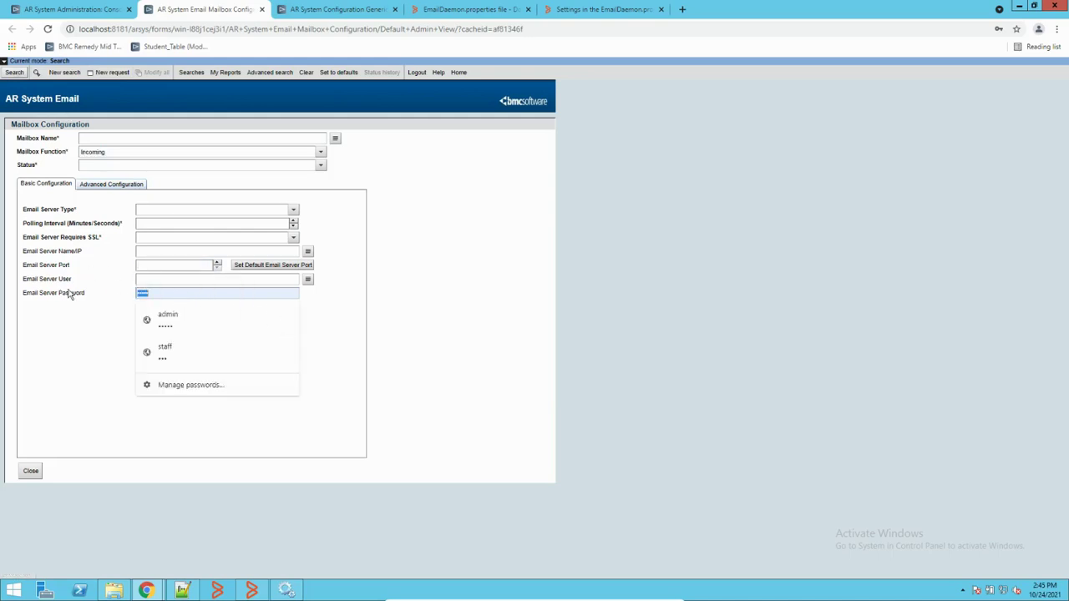
click(13, 72)
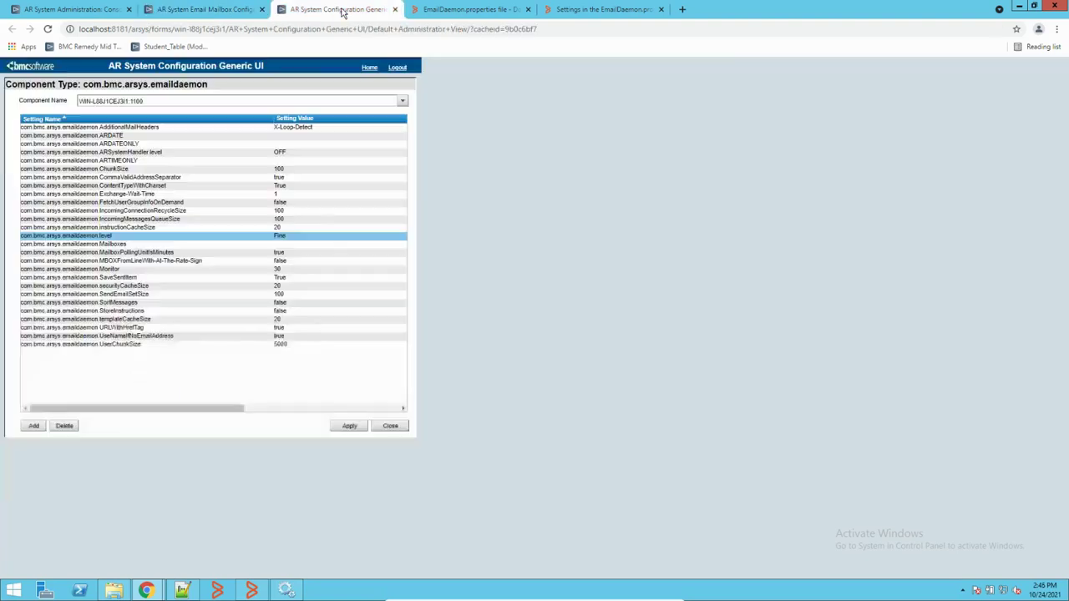
click(344, 10)
click(206, 10)
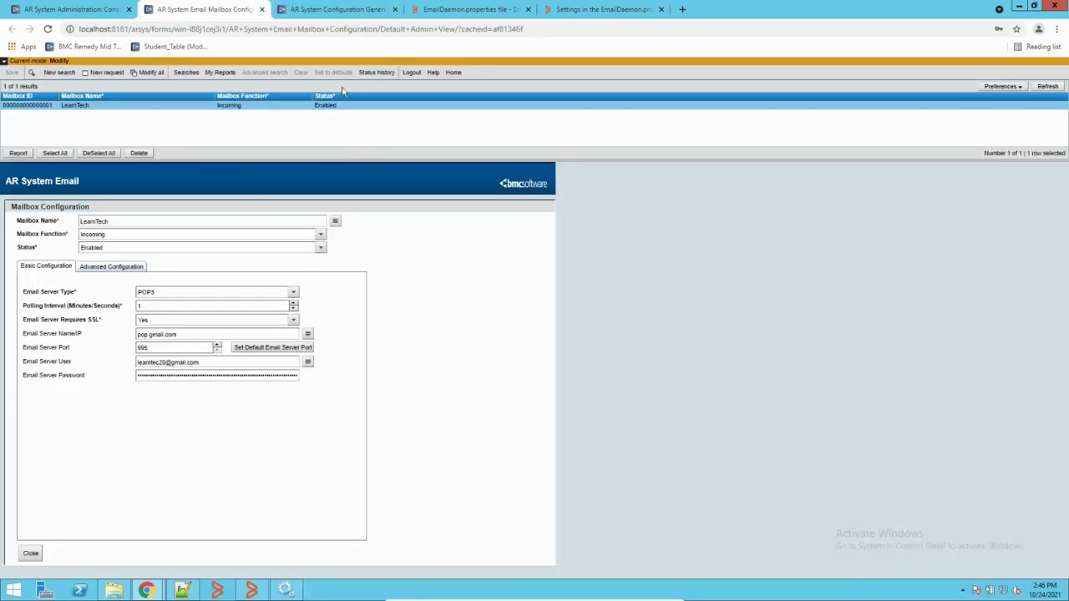
Step: Open the AREmail Logs folder and bring the regenerated email.log forward in Notepad++
click(114, 591)
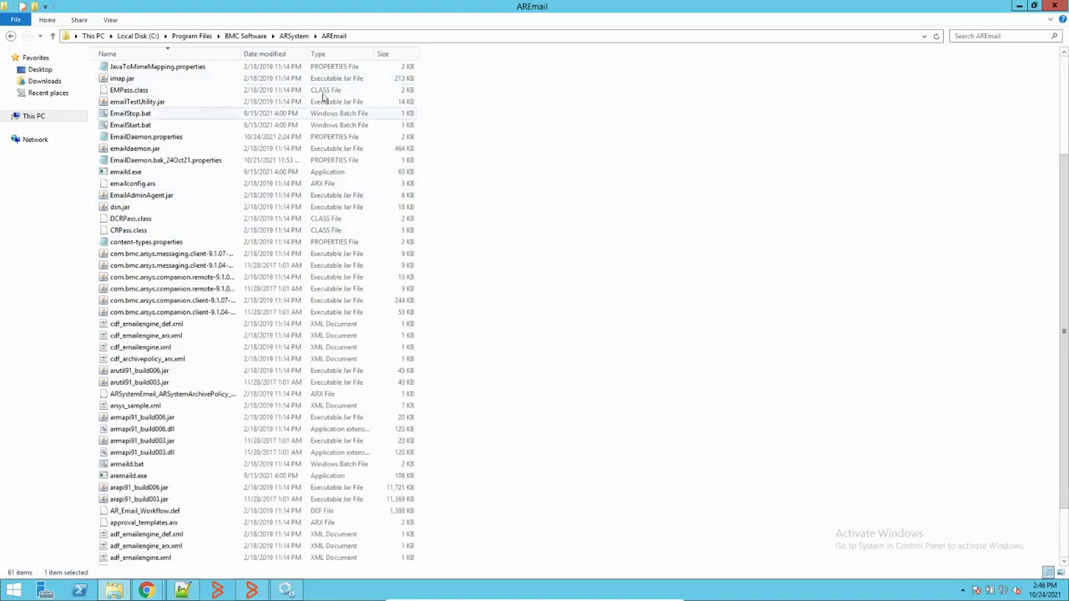
scroll(196, 147, up, 4)
scroll(196, 148, down, 6)
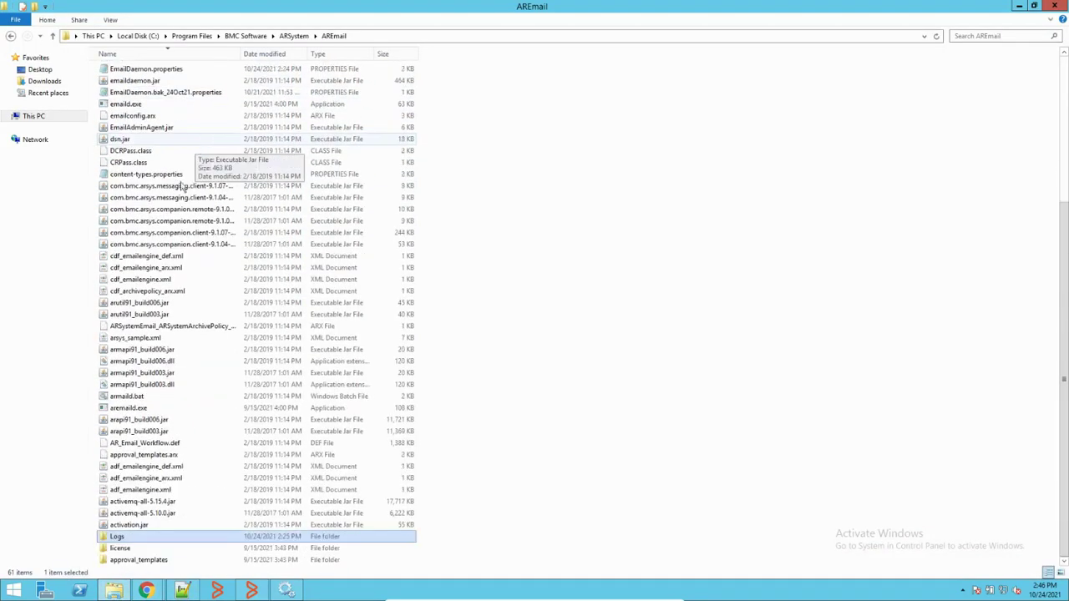
double_click(125, 539)
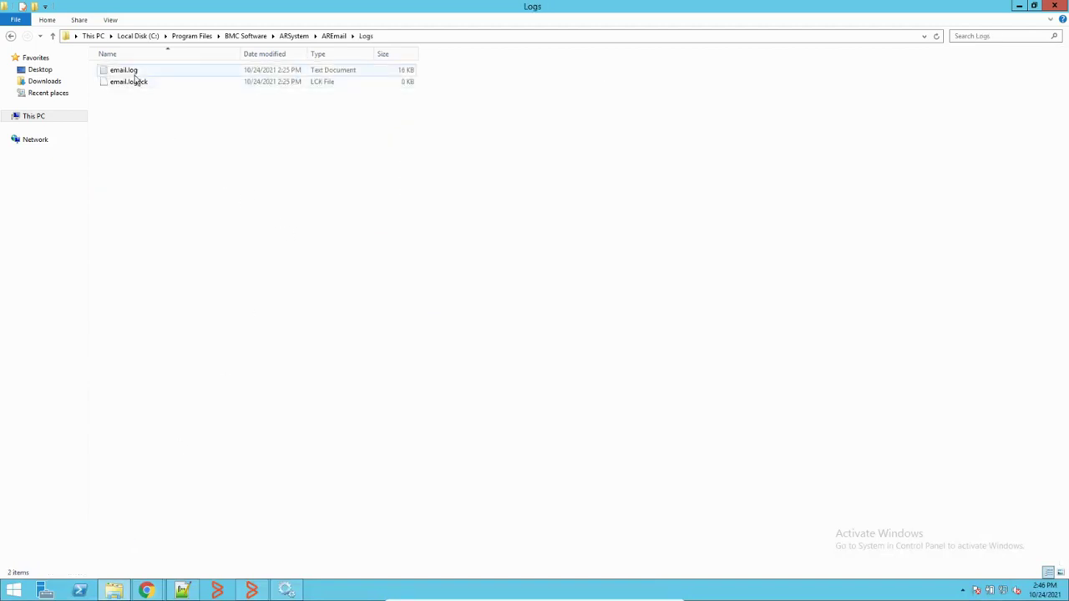
click(182, 590)
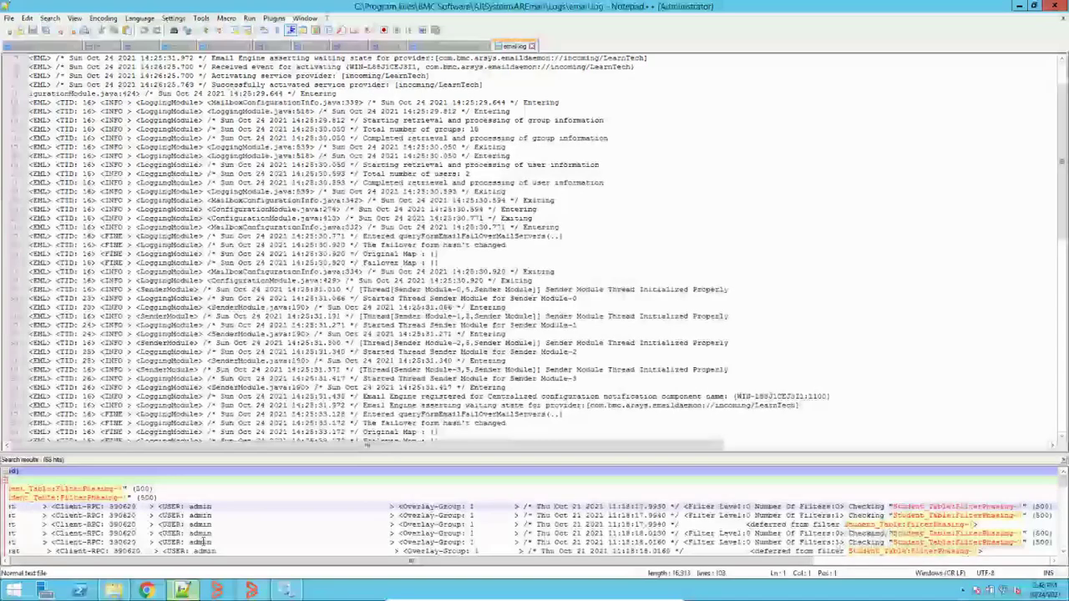
scroll(396, 208, down, 5)
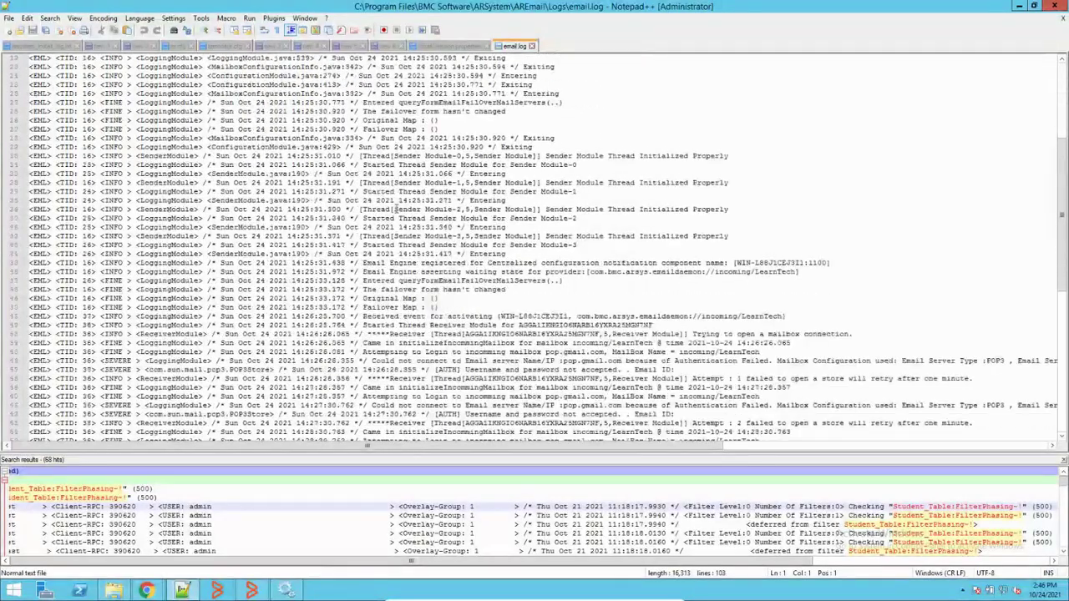
scroll(396, 209, down, 13)
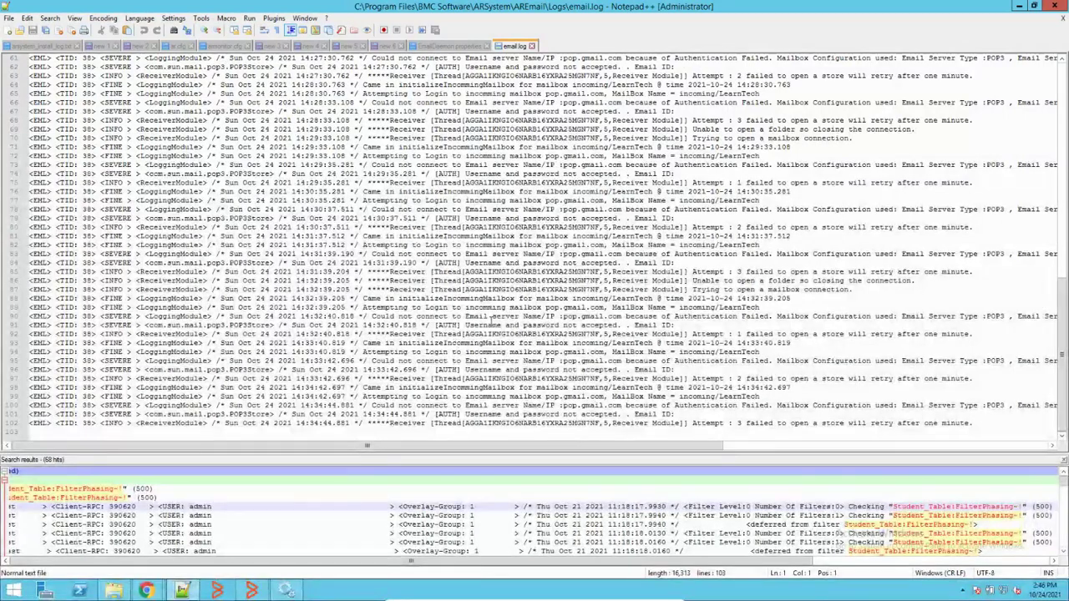
scroll(492, 320, up, 9)
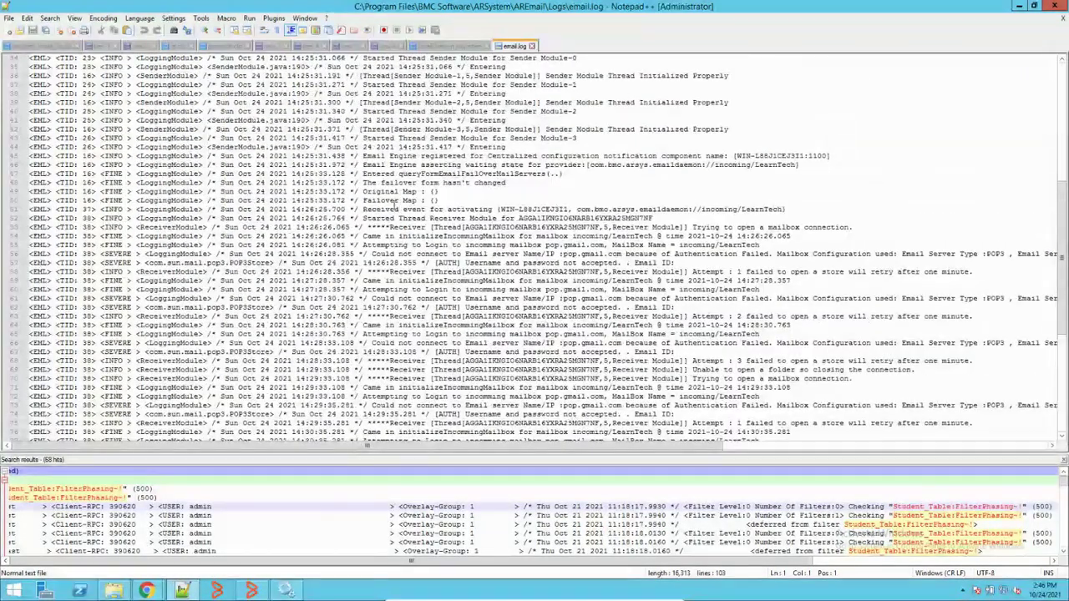
scroll(396, 204, up, 3)
scroll(413, 224, up, 1)
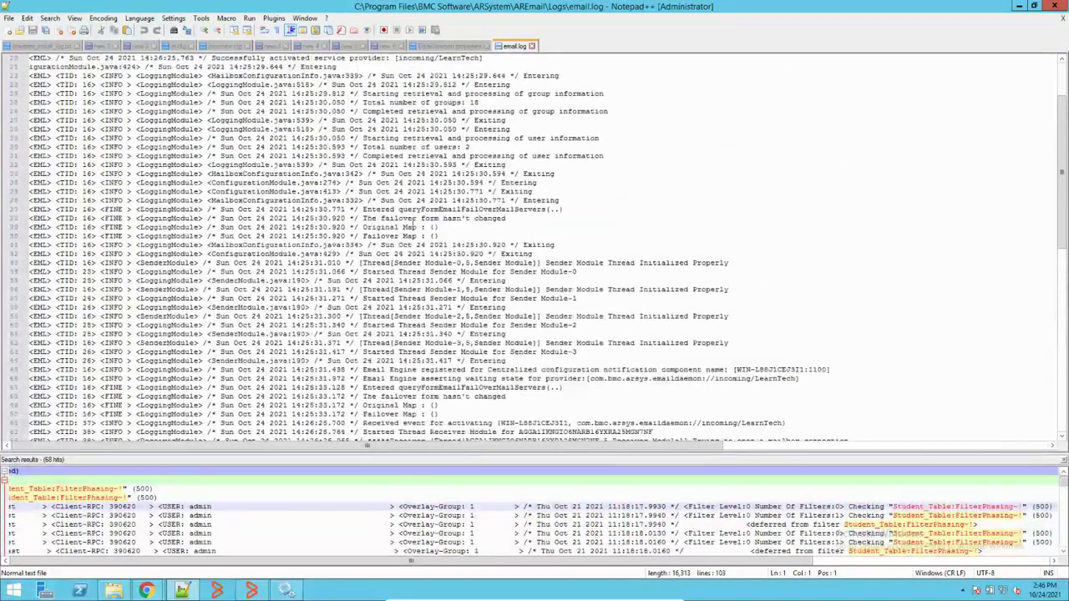
scroll(413, 222, up, 7)
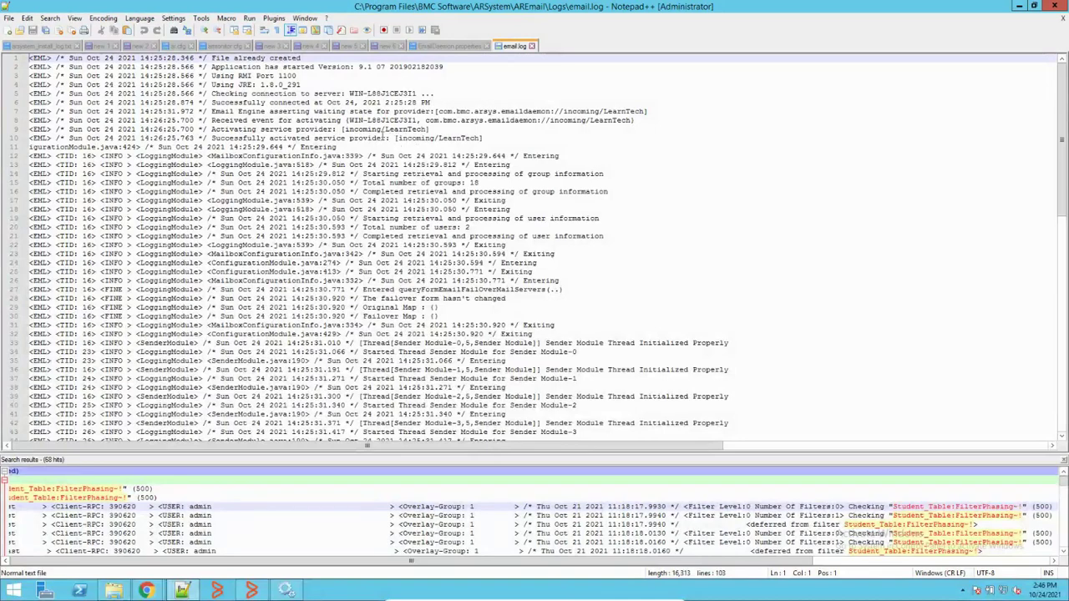
drag(212, 130, 490, 139)
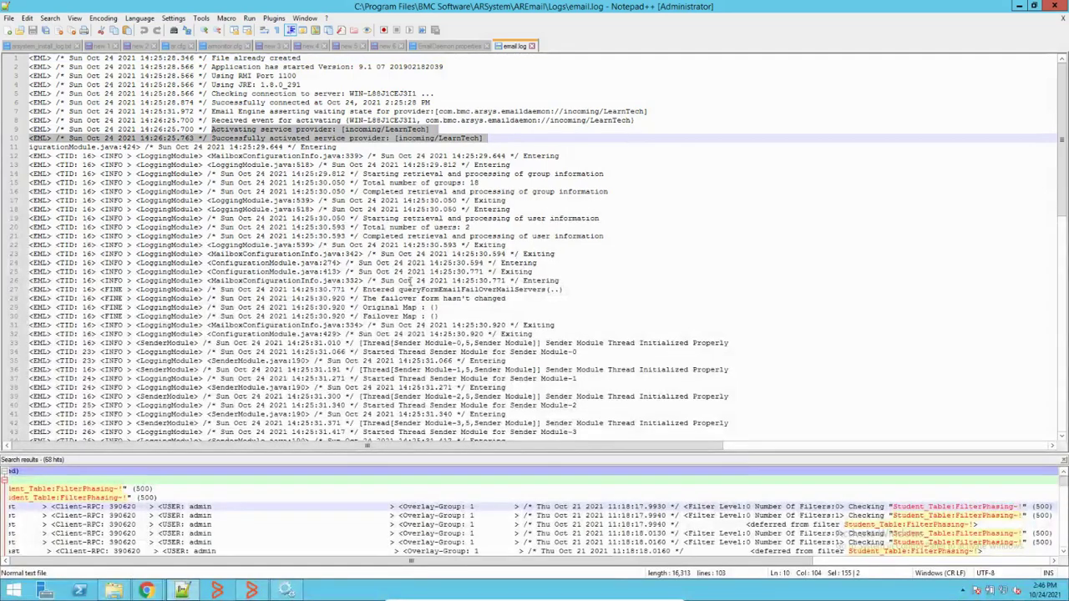
scroll(289, 278, down, 4)
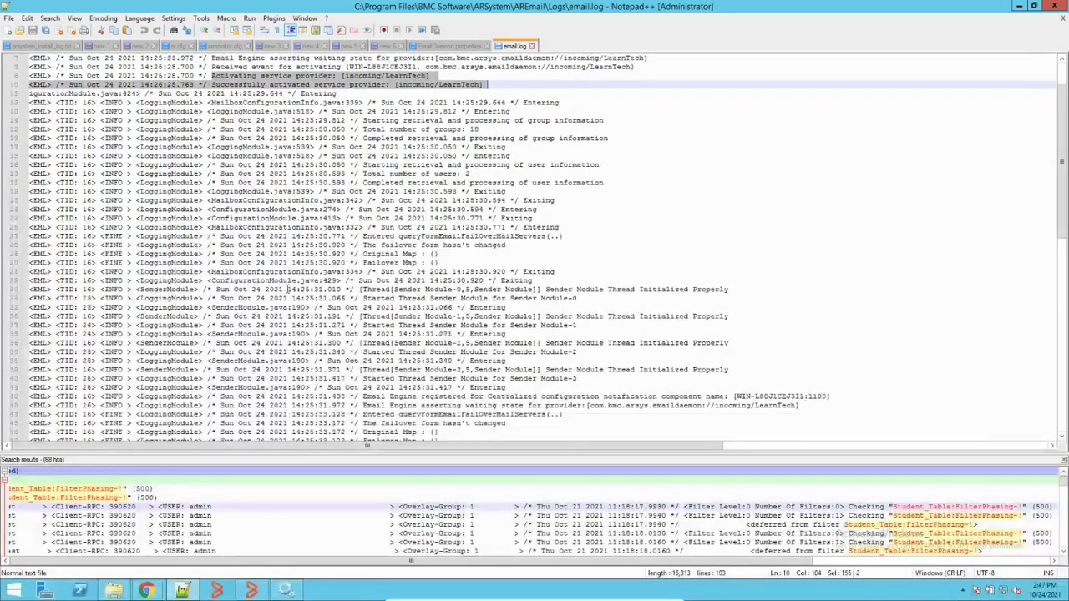
scroll(288, 289, down, 4)
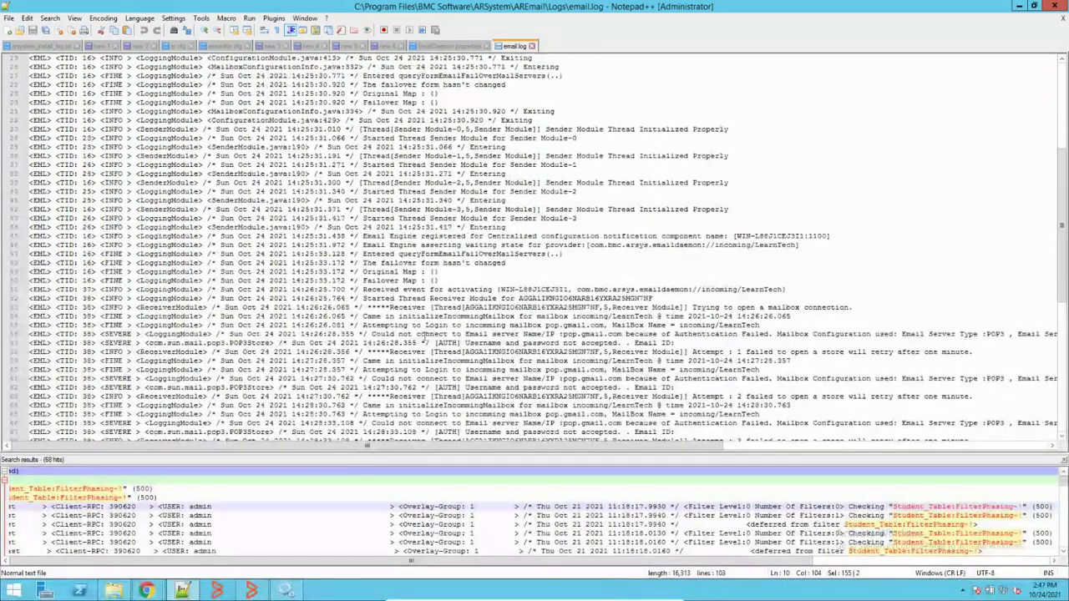
drag(361, 327, 765, 333)
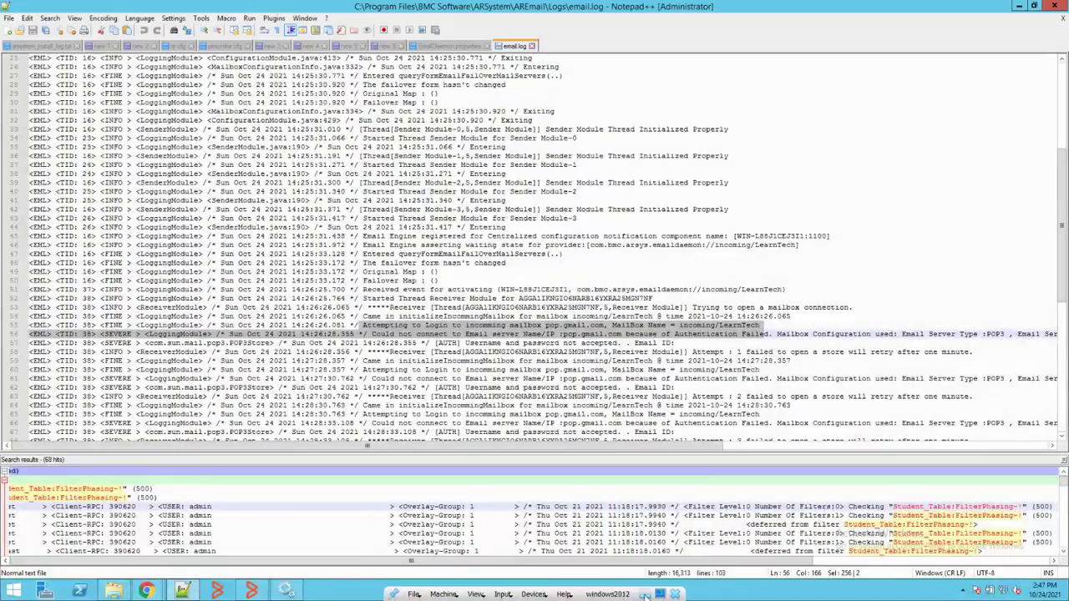
Step: Switch Allow less secure apps ON in the Google Account, then return to the VM's email.log
click(646, 595)
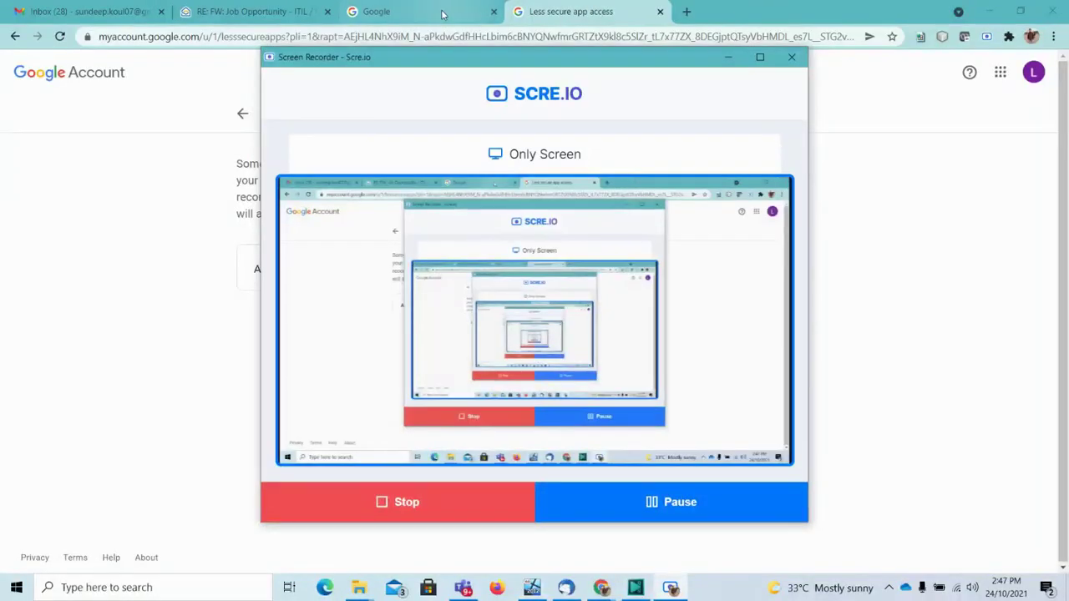
click(576, 13)
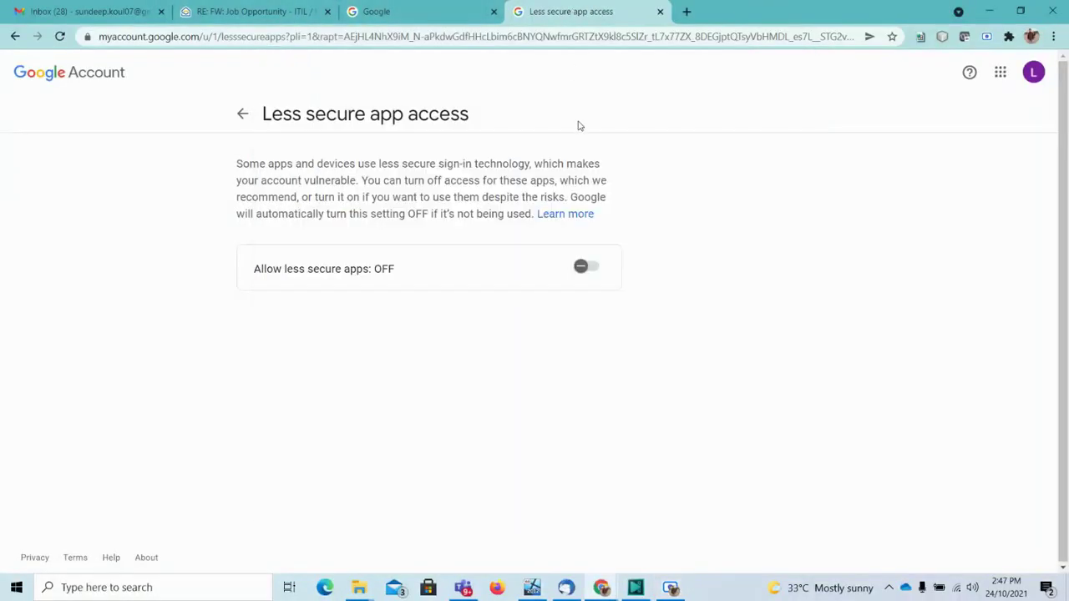
click(591, 268)
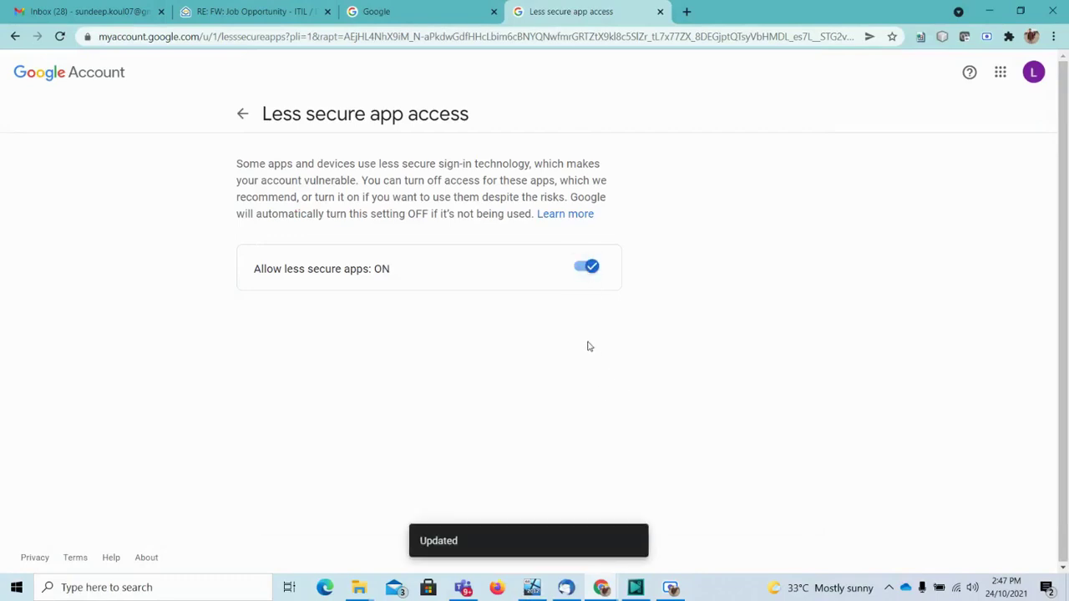
click(533, 589)
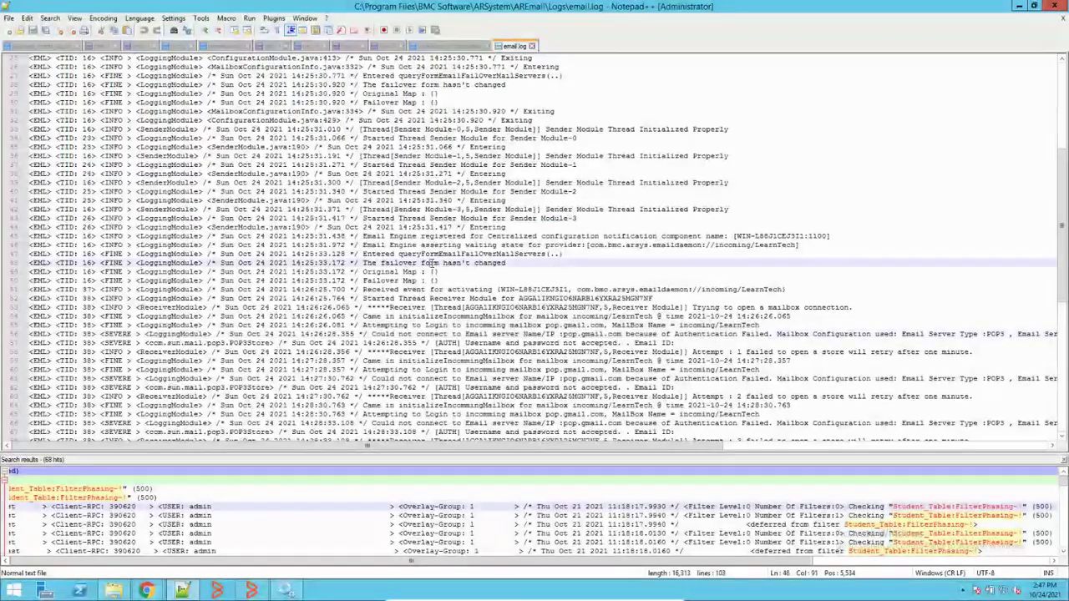
Step: Stop the BMC Remedy Email Engine service from the Windows Services list
click(285, 593)
right_click(279, 214)
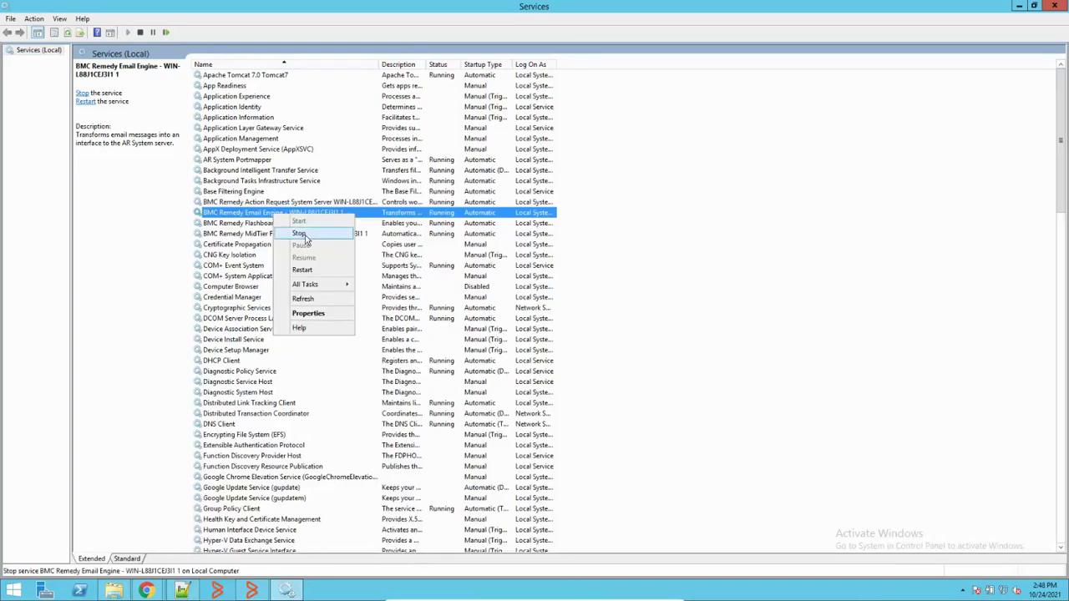
click(299, 234)
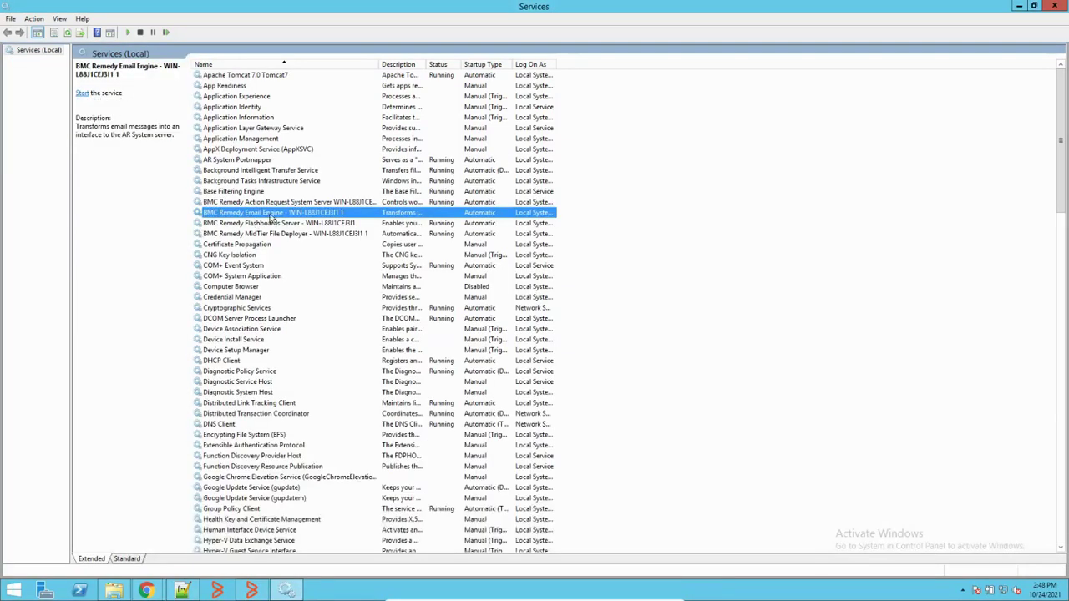
click(114, 590)
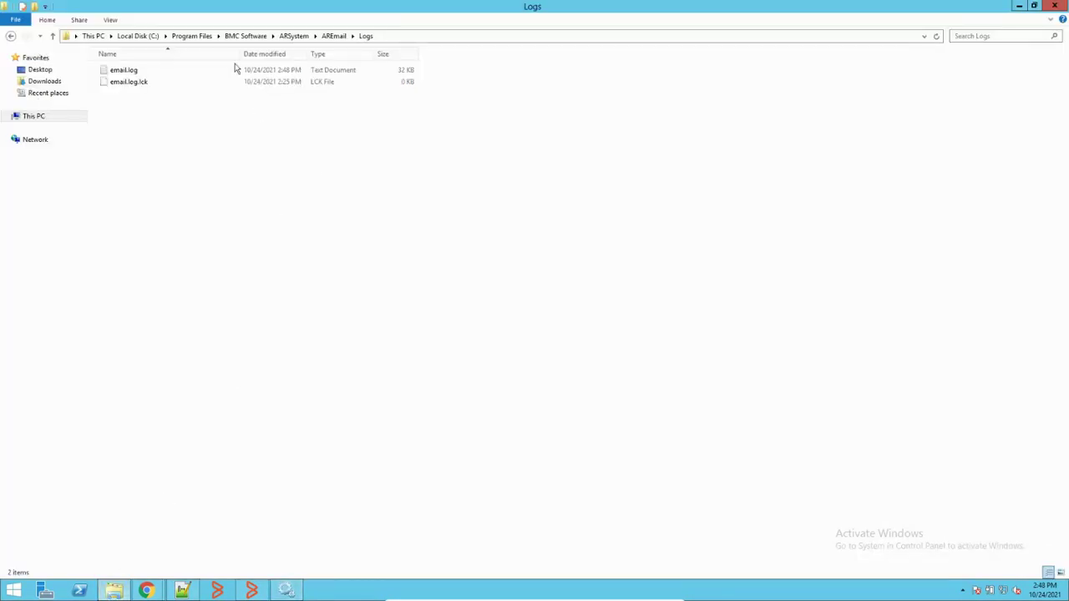
Step: Delete email.log and email.log.lck from the Logs folder, then restart BMC Remedy Email Engine
drag(155, 128, 175, 70)
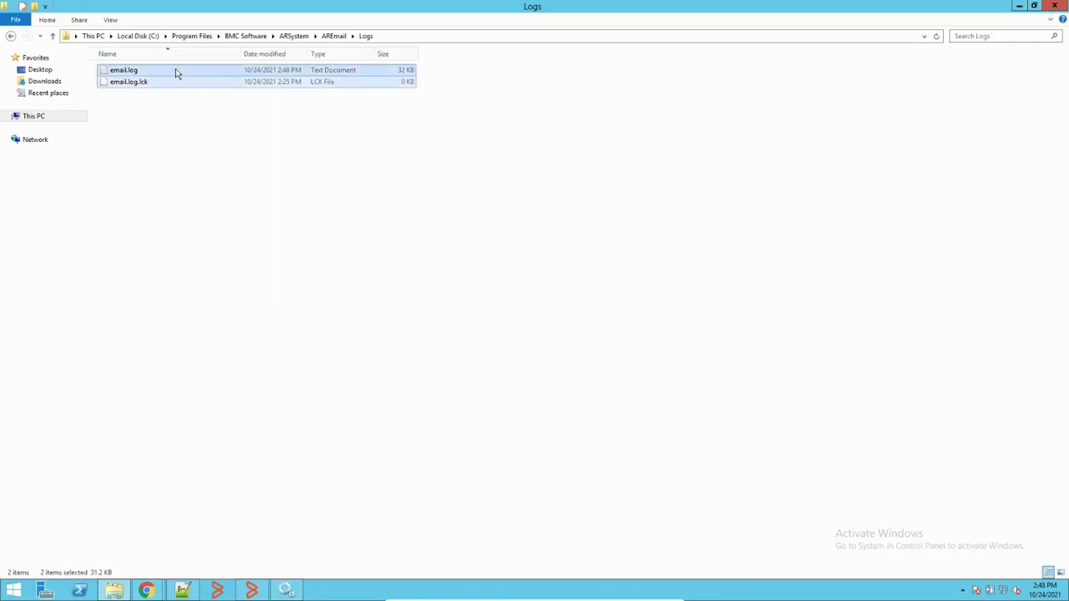
key(Delete)
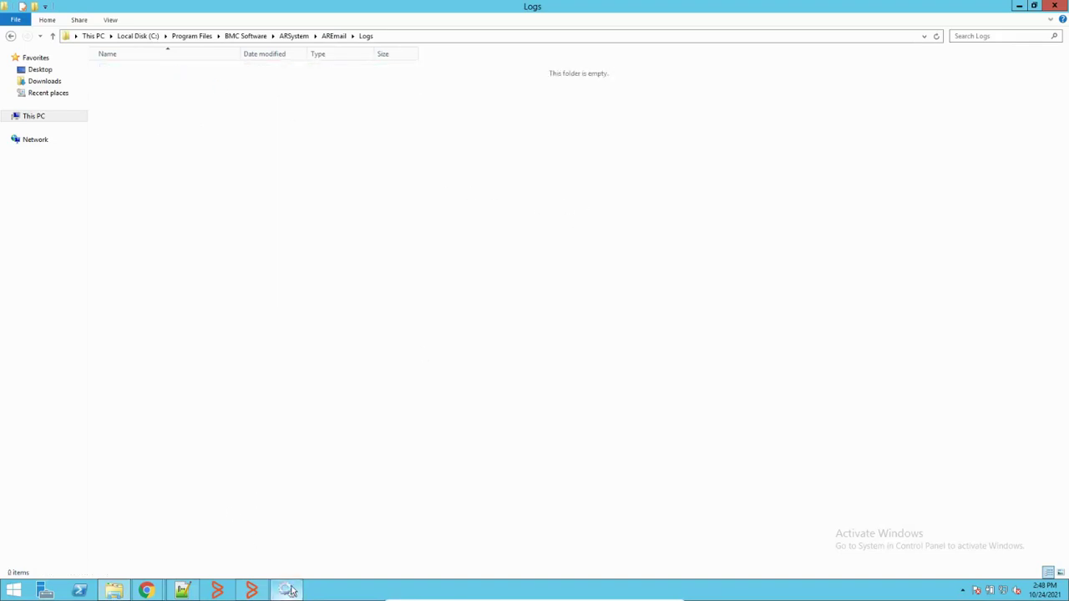
click(286, 590)
right_click(302, 214)
click(327, 221)
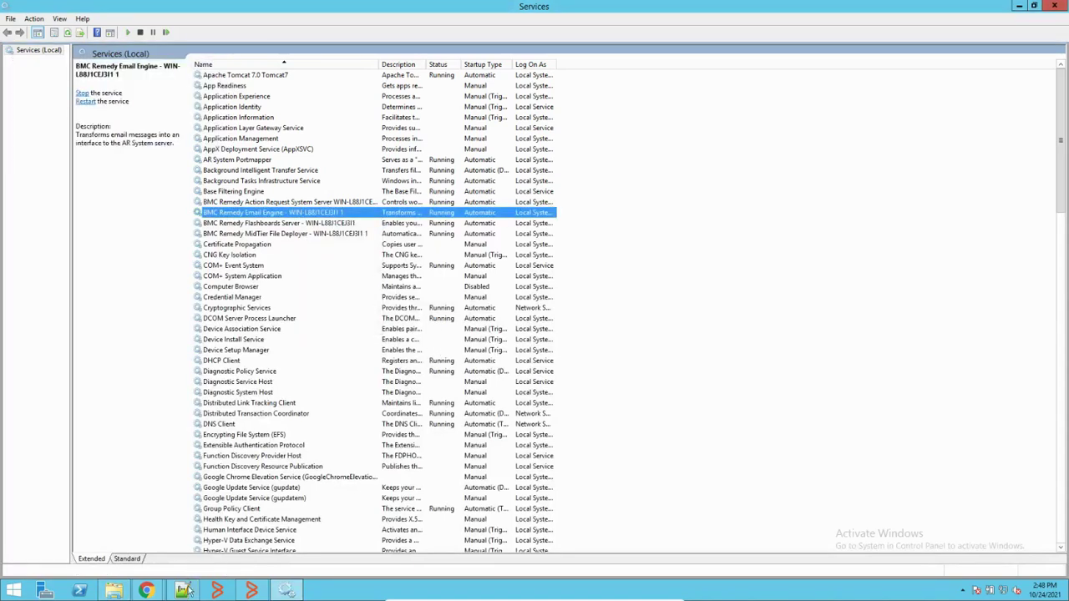
click(186, 592)
Step: Accept reloading email.log and EmailDaemon.properties, then close both files
click(584, 344)
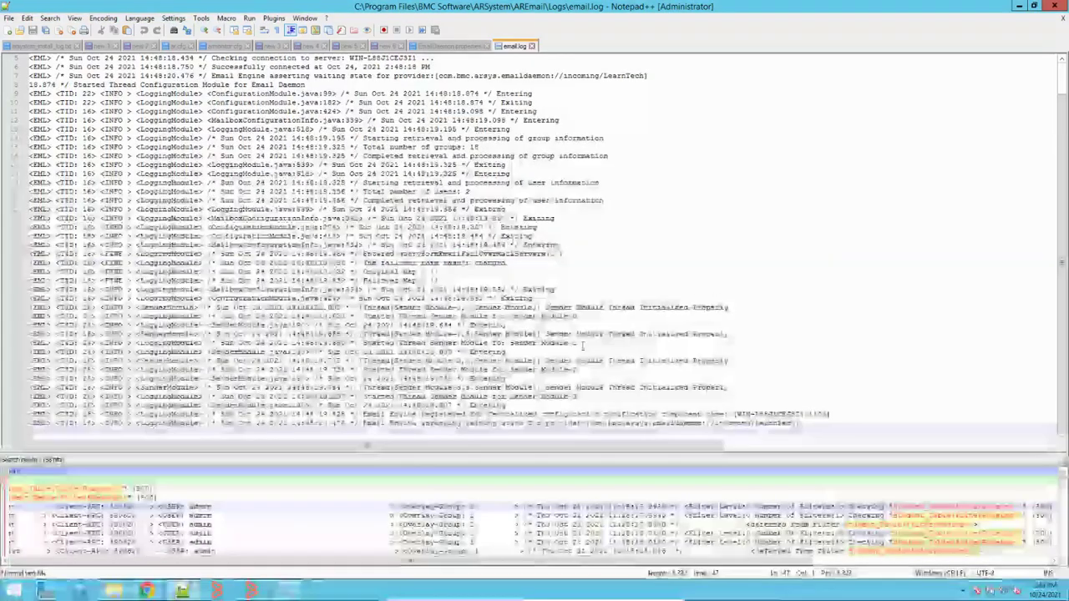
click(531, 46)
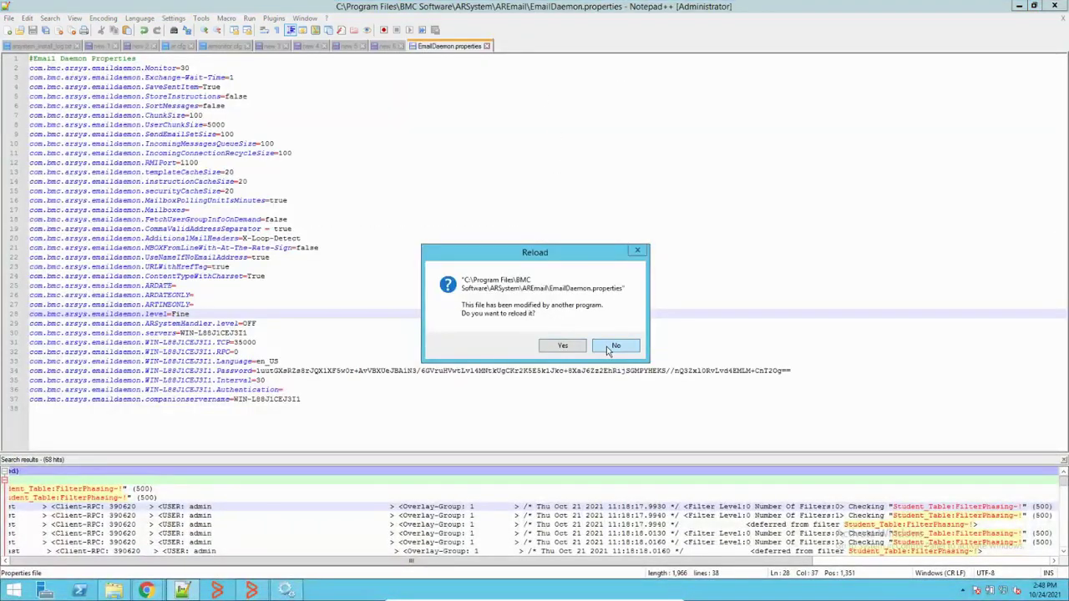
click(563, 349)
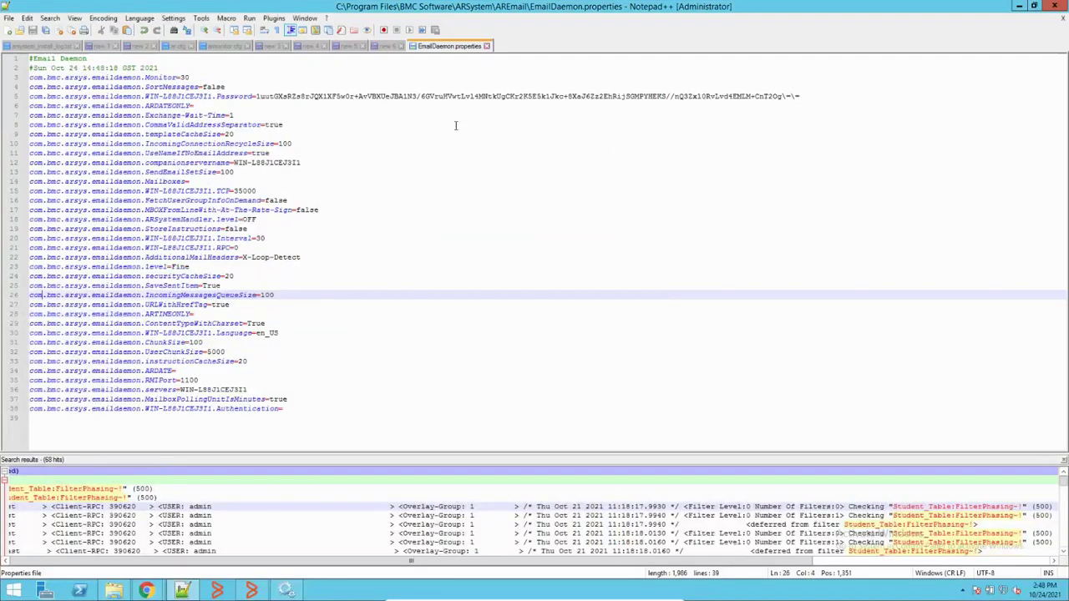
click(486, 46)
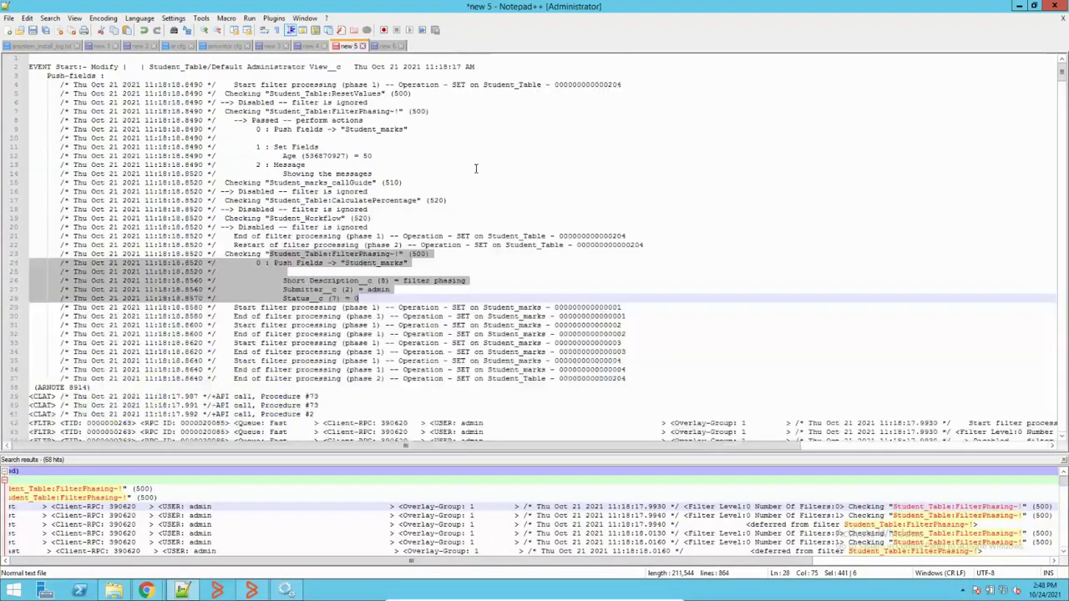
Step: Open the newly generated email.log from the Logs folder in Notepad++
click(114, 592)
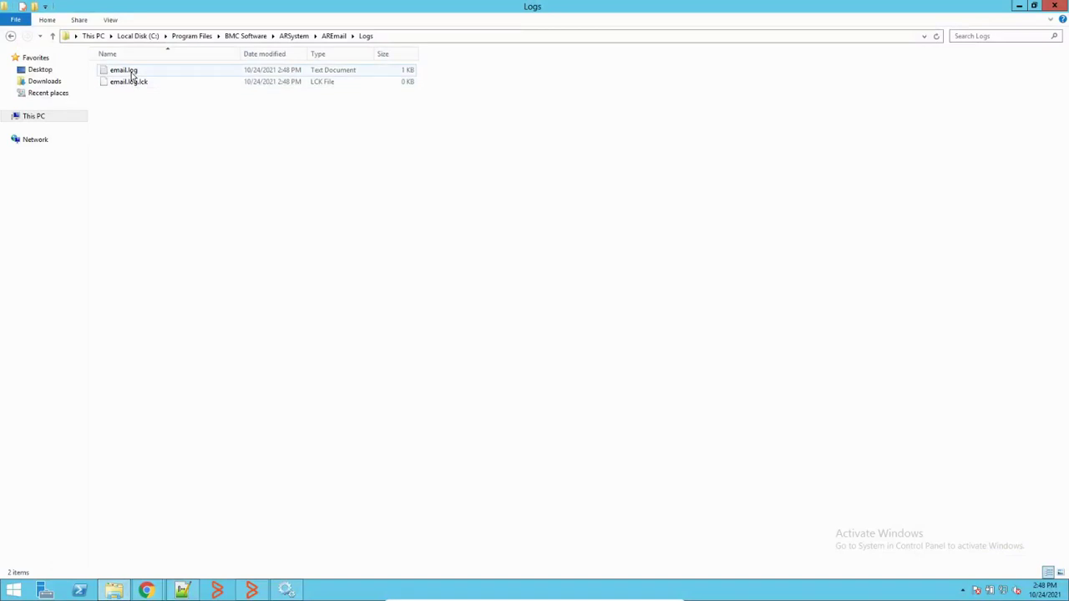
right_click(131, 74)
mouse_move(201, 105)
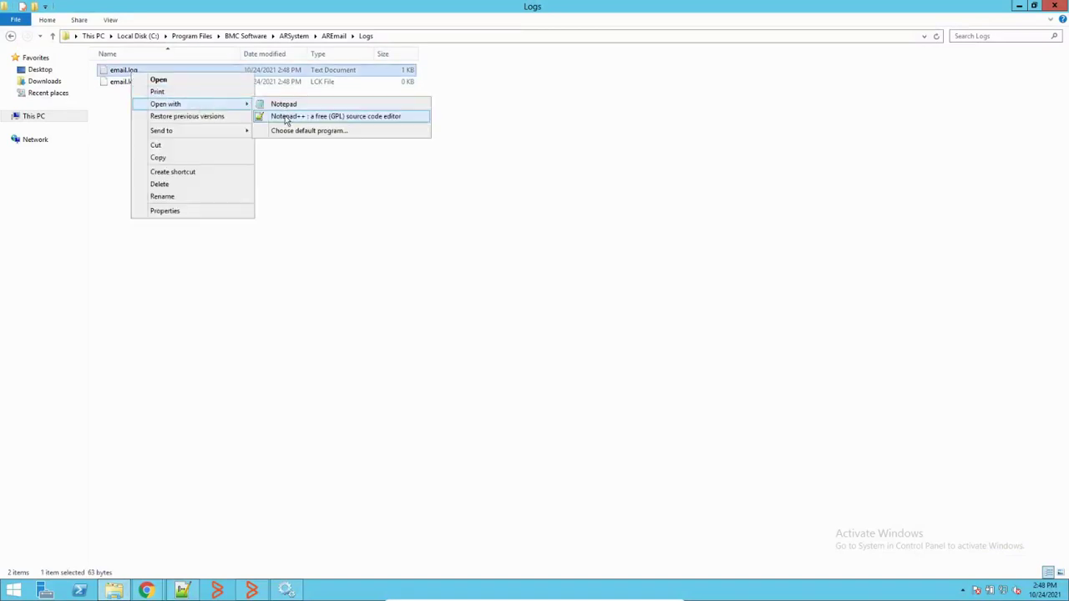
click(286, 117)
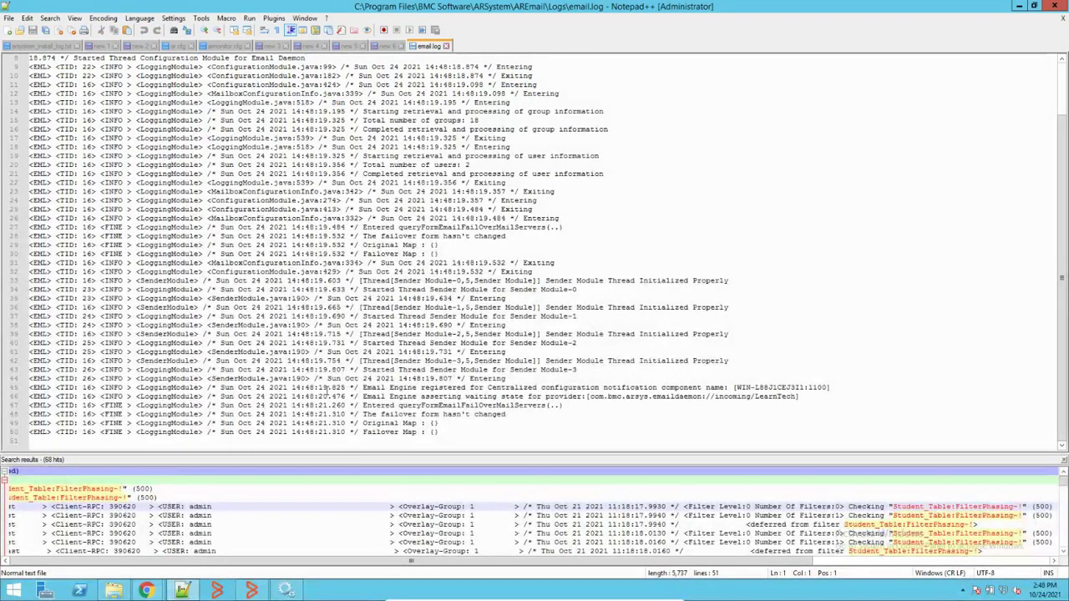
Step: Refresh the Logs folder to see email.log at 6 KB, then bring back the mailbox configuration page
key(alt+Tab)
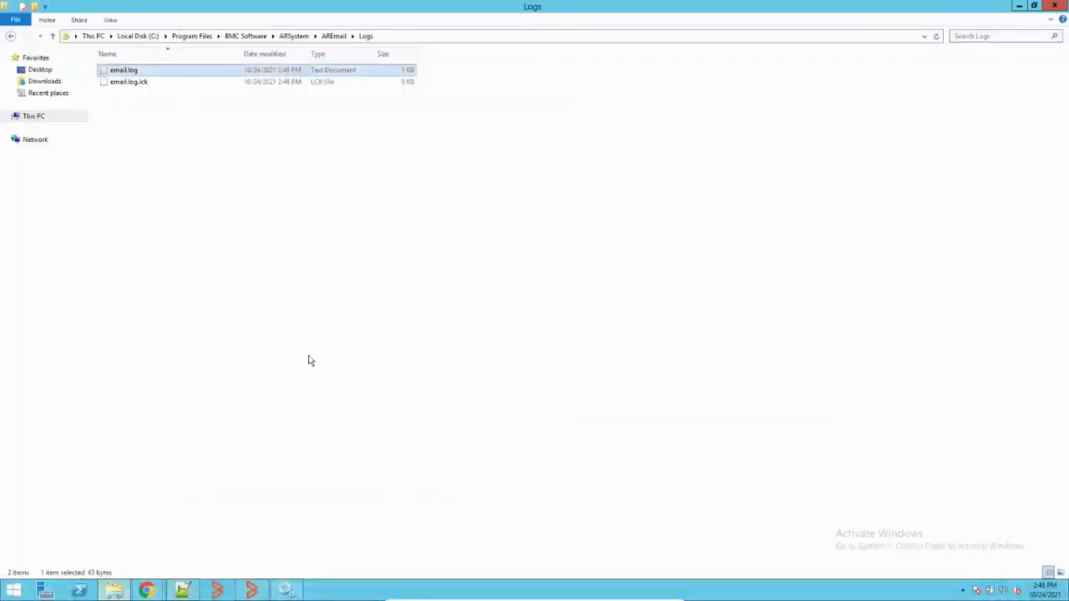
right_click(358, 203)
click(391, 247)
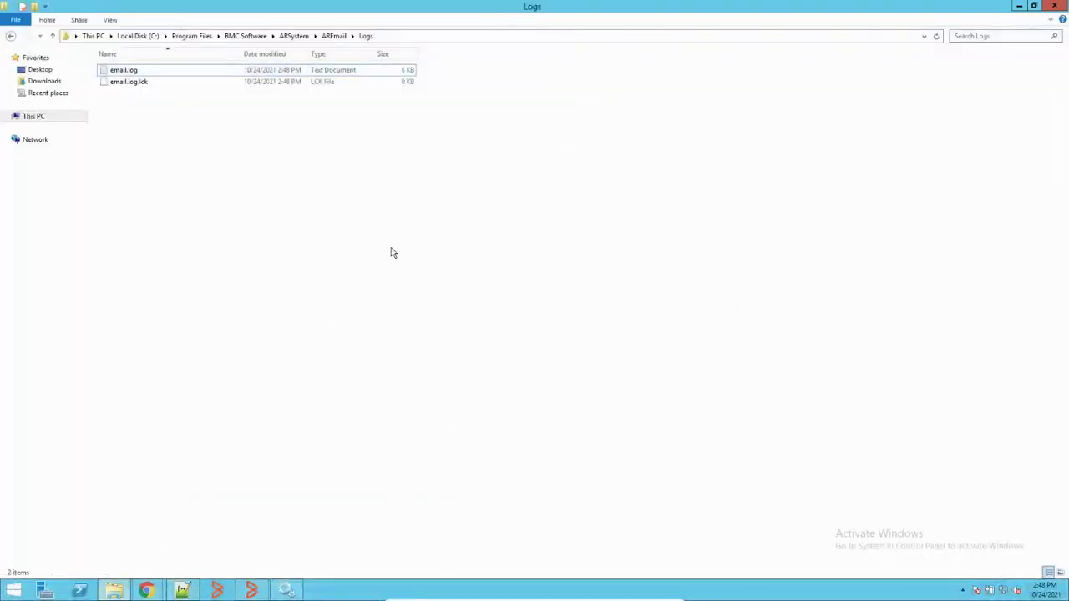
click(184, 591)
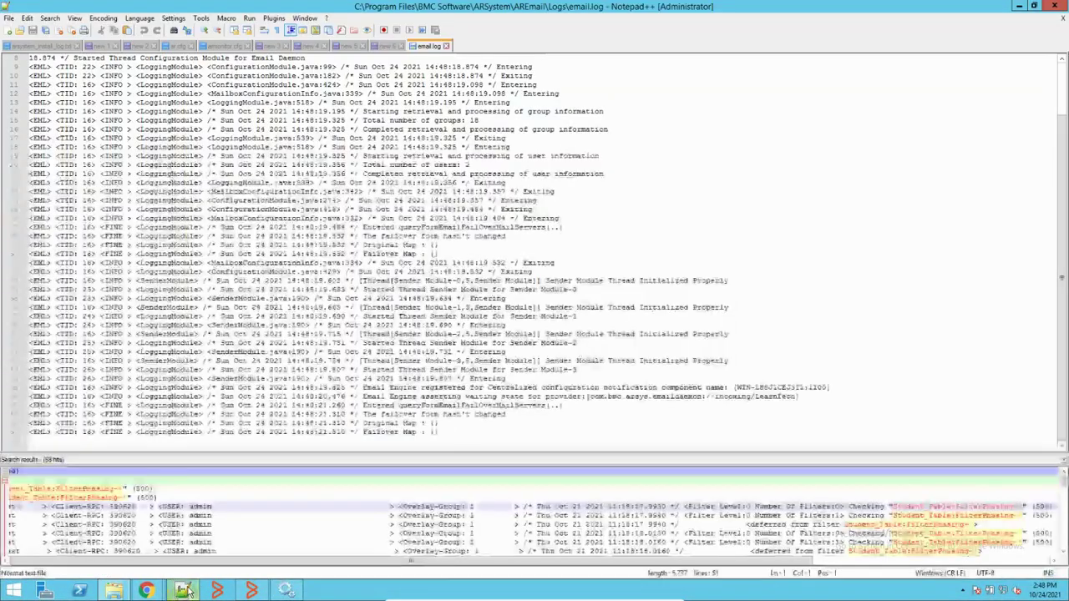
scroll(358, 318, up, 3)
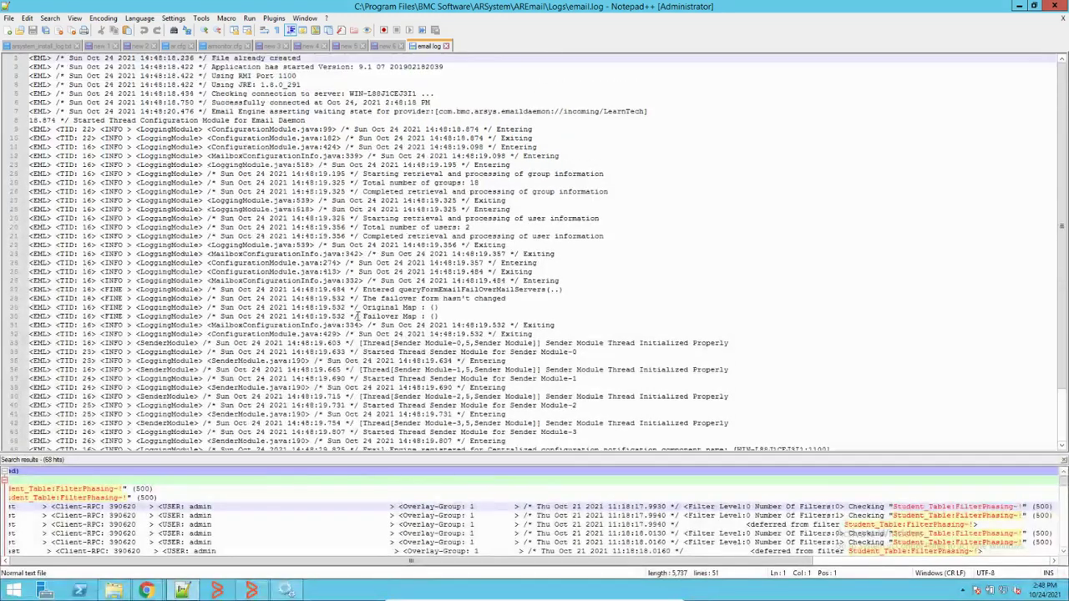
scroll(358, 318, down, 3)
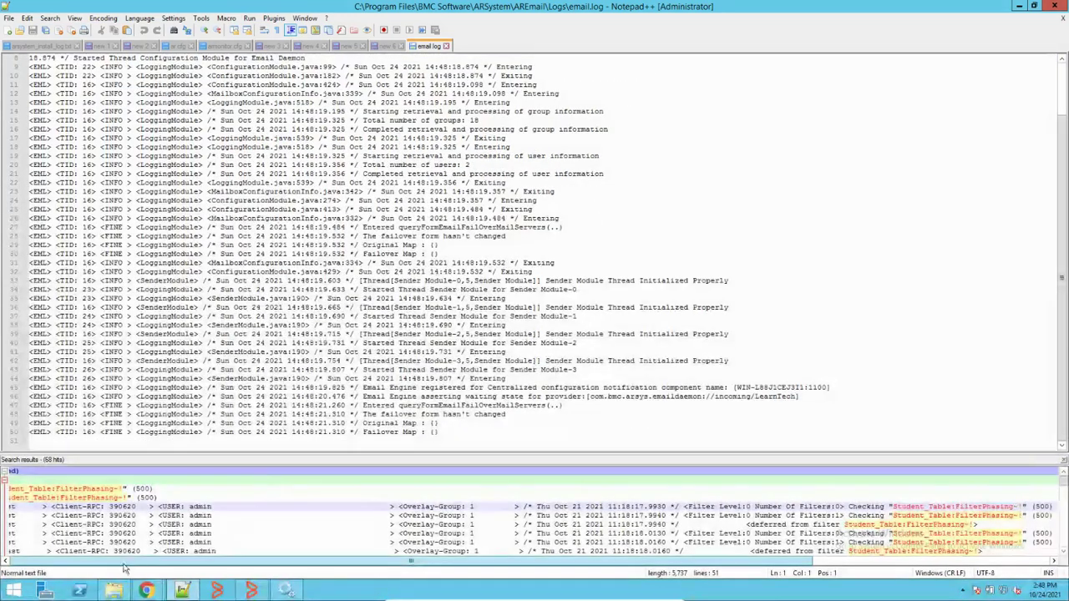
mouse_move(146, 590)
click(88, 528)
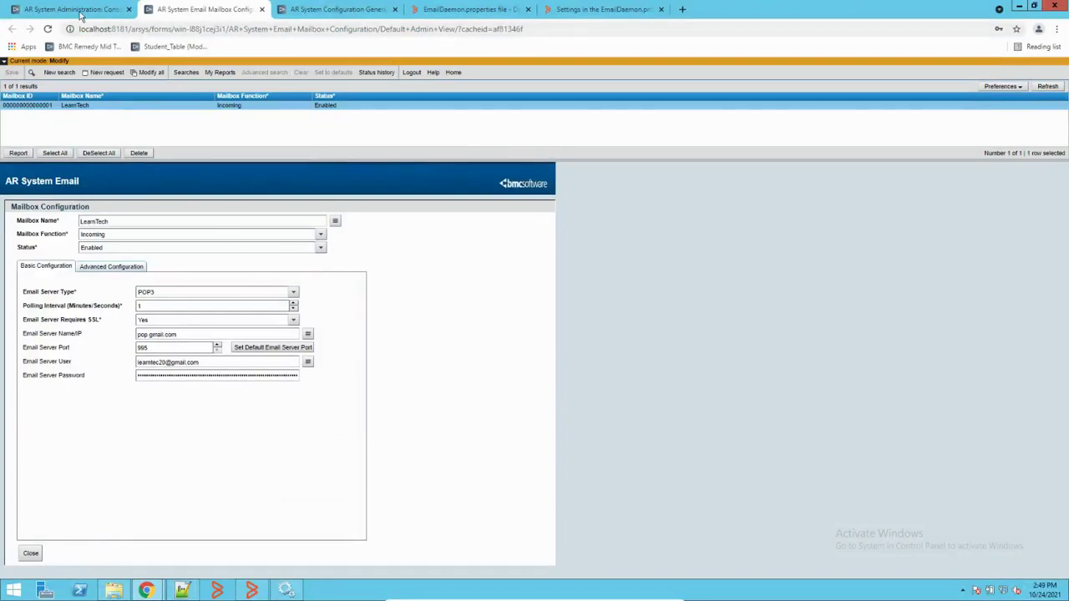
Step: Duplicate the Mailbox Configuration tab and load the AR System Email Messages form via the 'AR' URL suggestion
click(115, 12)
click(207, 10)
right_click(229, 9)
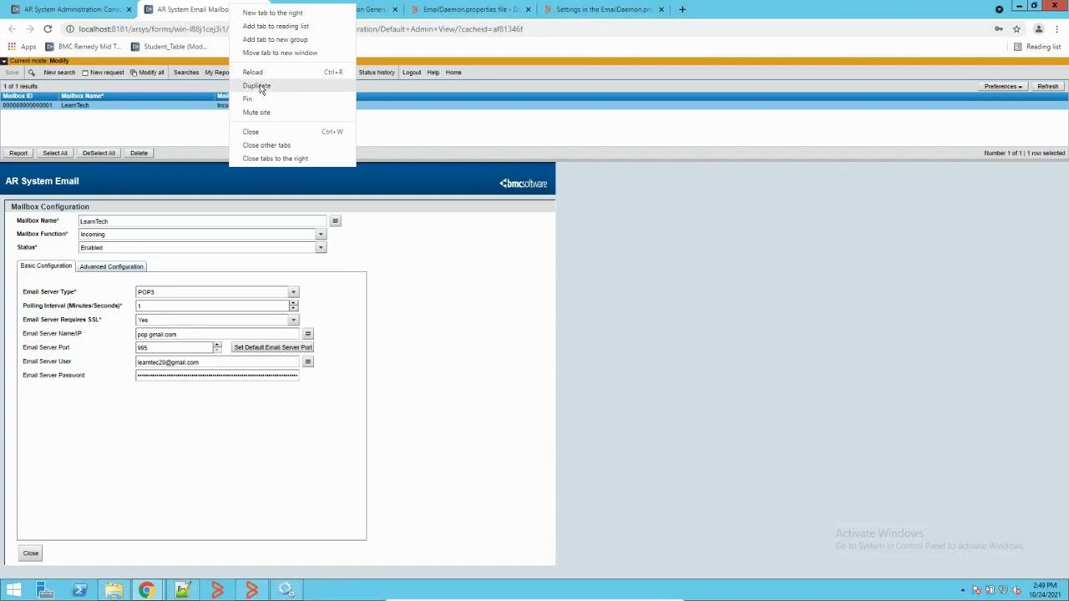
click(259, 85)
drag(229, 28, 609, 26)
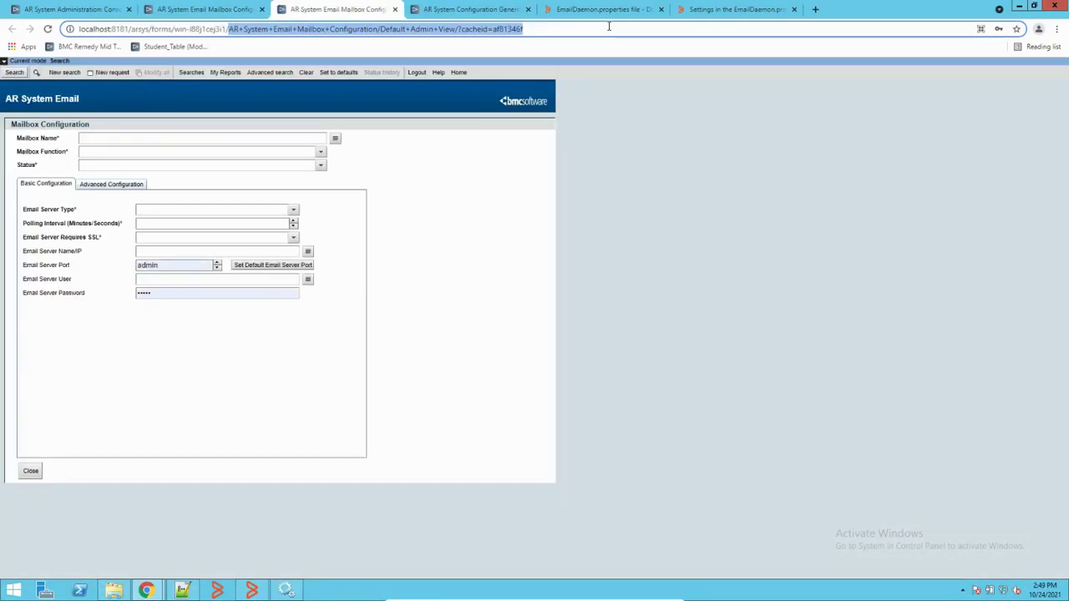
text(AR)
key(Delete)
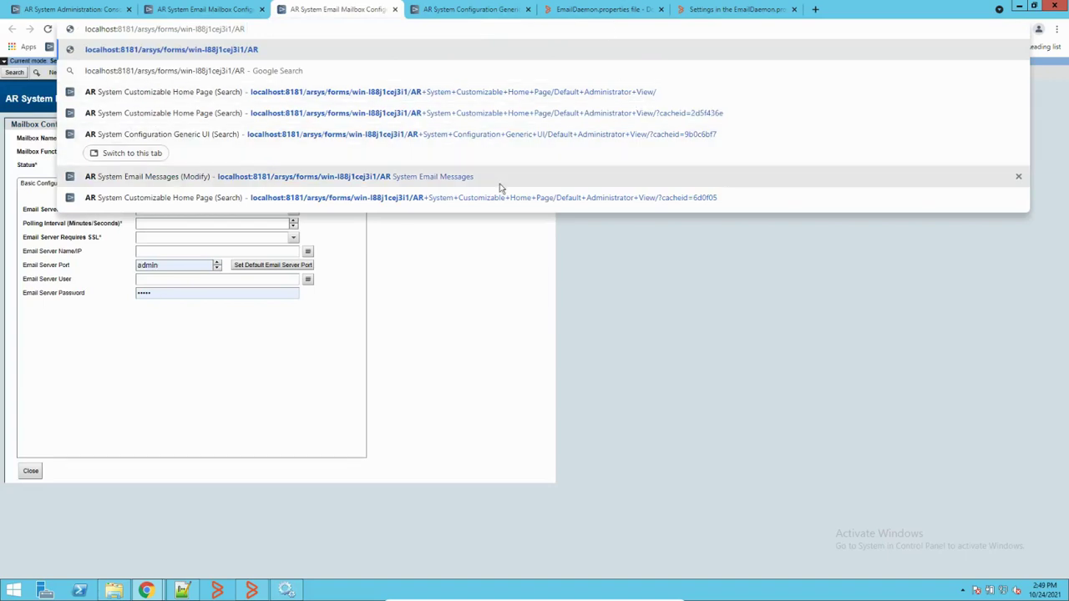
click(439, 177)
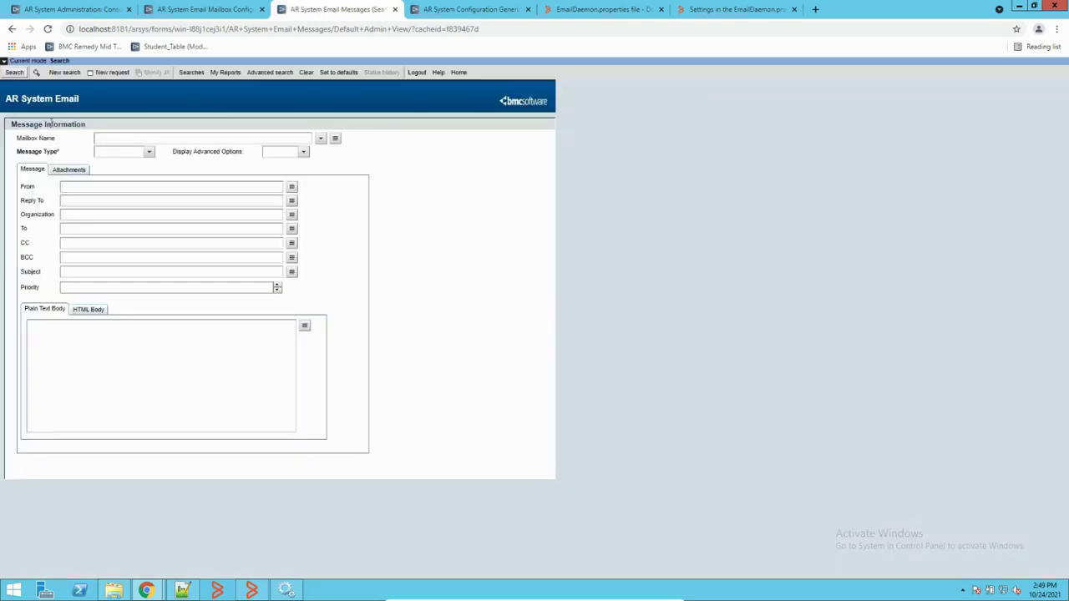
Step: Search Email Messages, dismiss the no-matches warning, and switch to the Configuration Generic UI tab
click(15, 72)
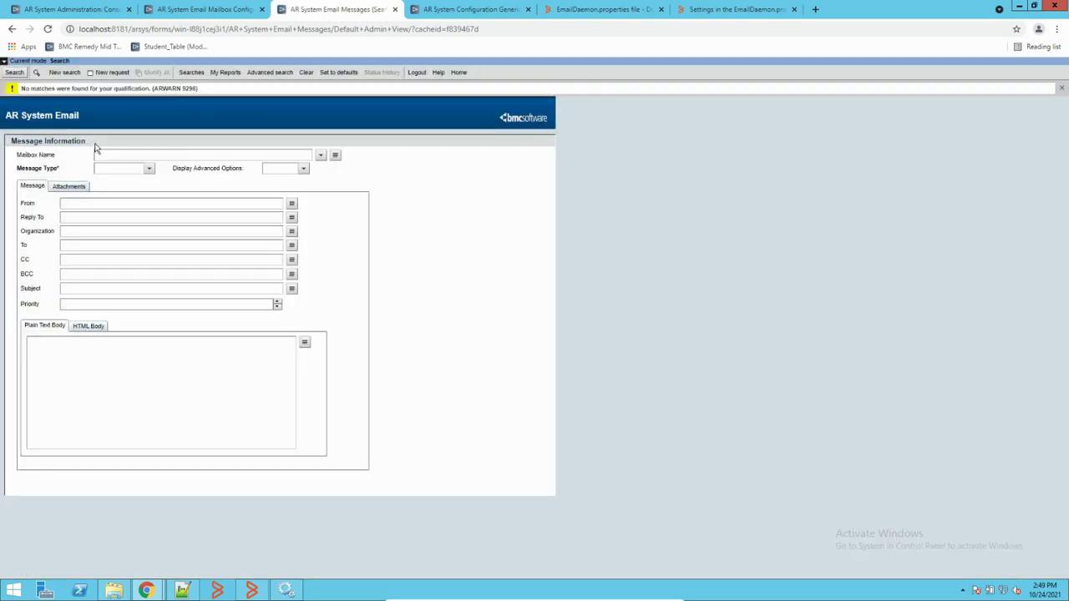
click(1060, 88)
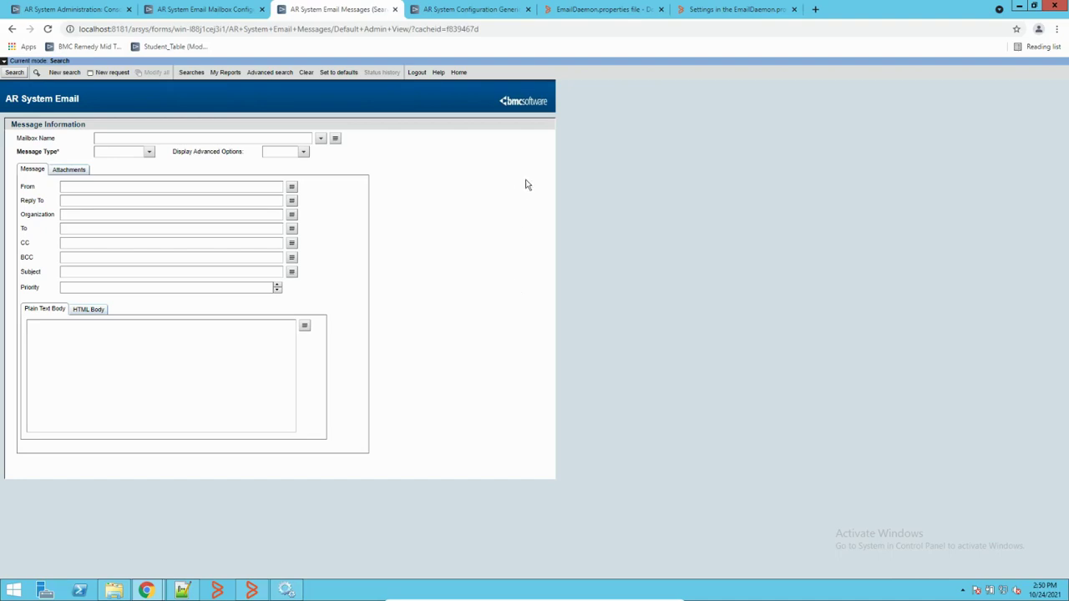
click(458, 12)
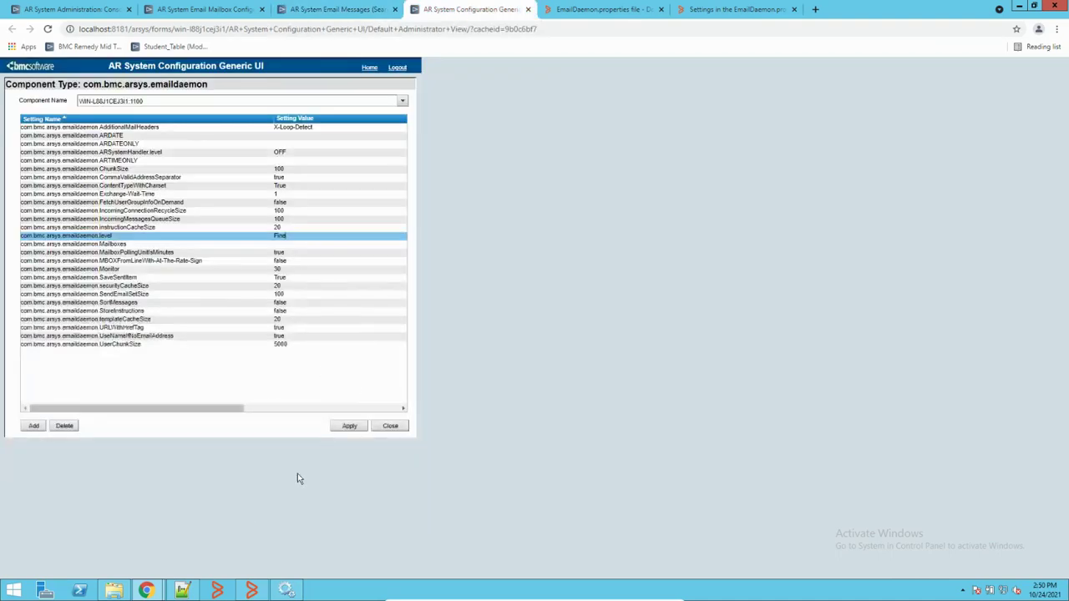
Step: Refresh the Logs folder so email.log shows its new 10 KB size
click(182, 591)
right_click(553, 238)
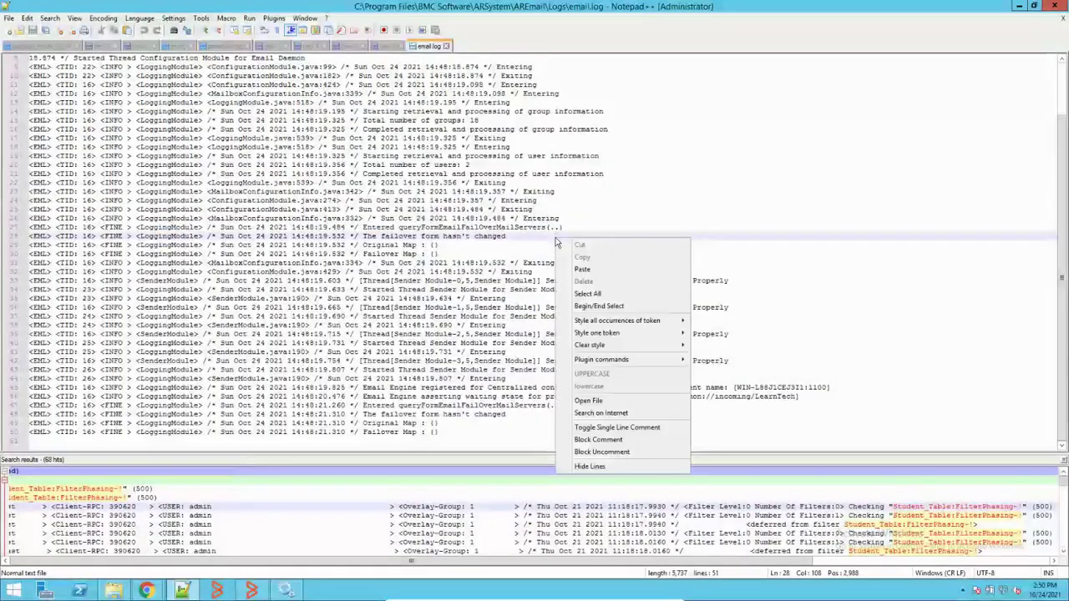
click(413, 237)
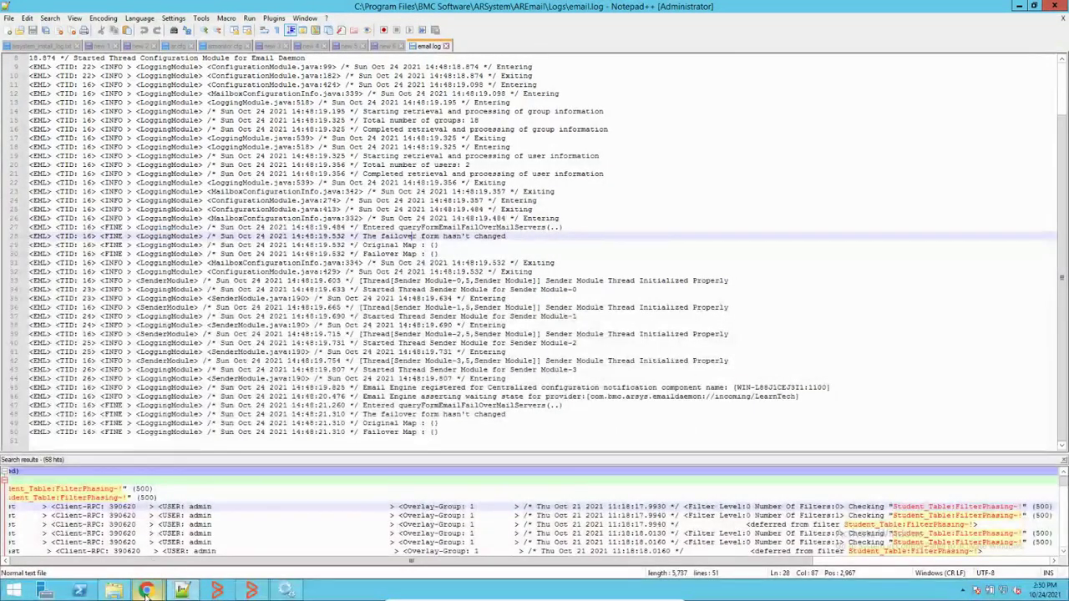
click(113, 591)
right_click(351, 198)
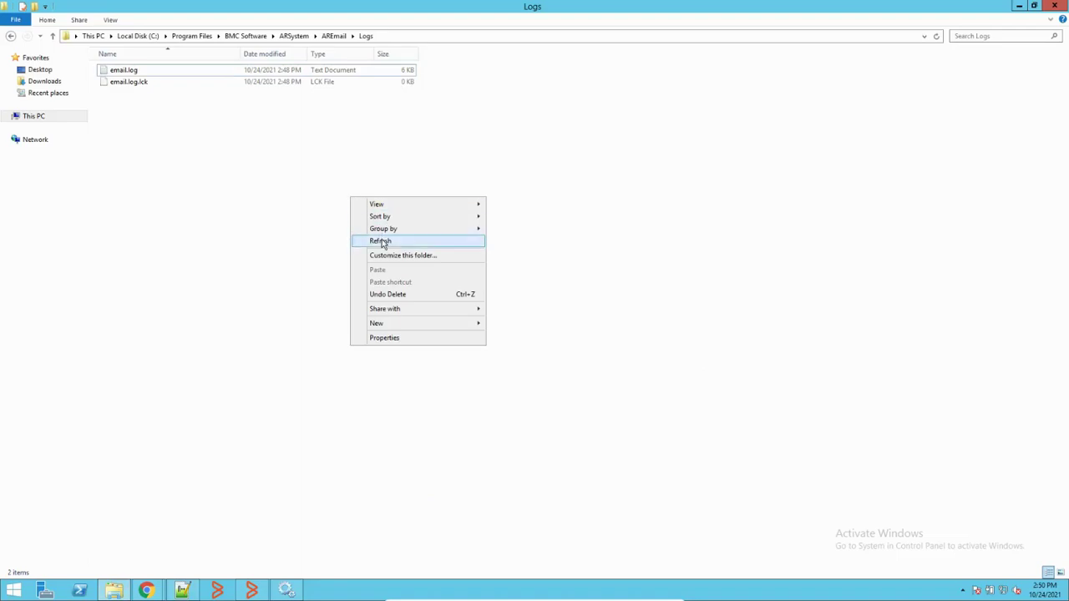
click(383, 241)
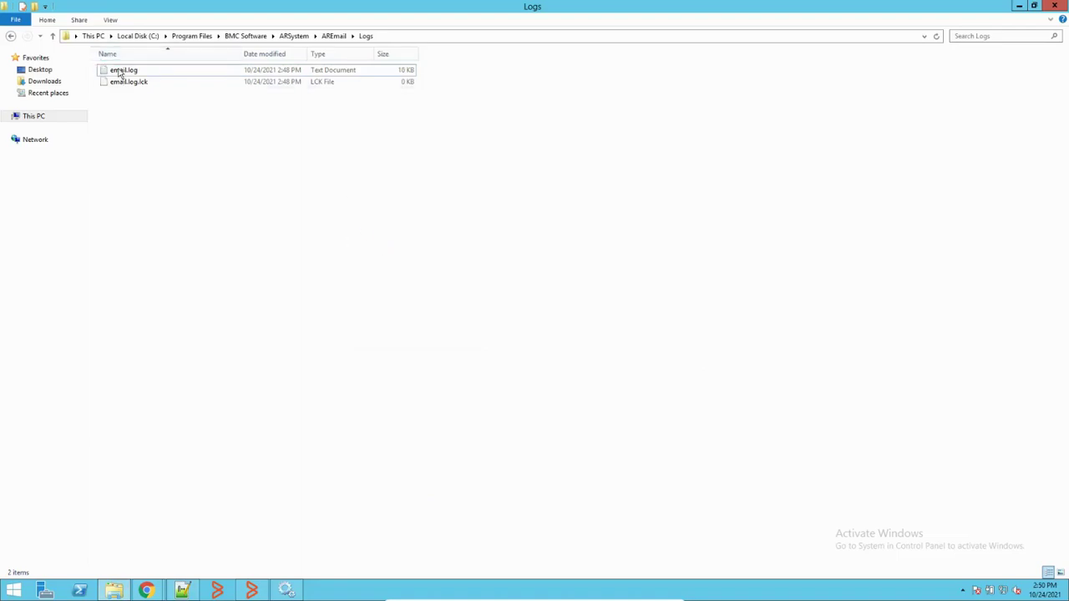
Step: Close the outdated email.log tab and reopen the grown email.log in Notepad++
click(190, 592)
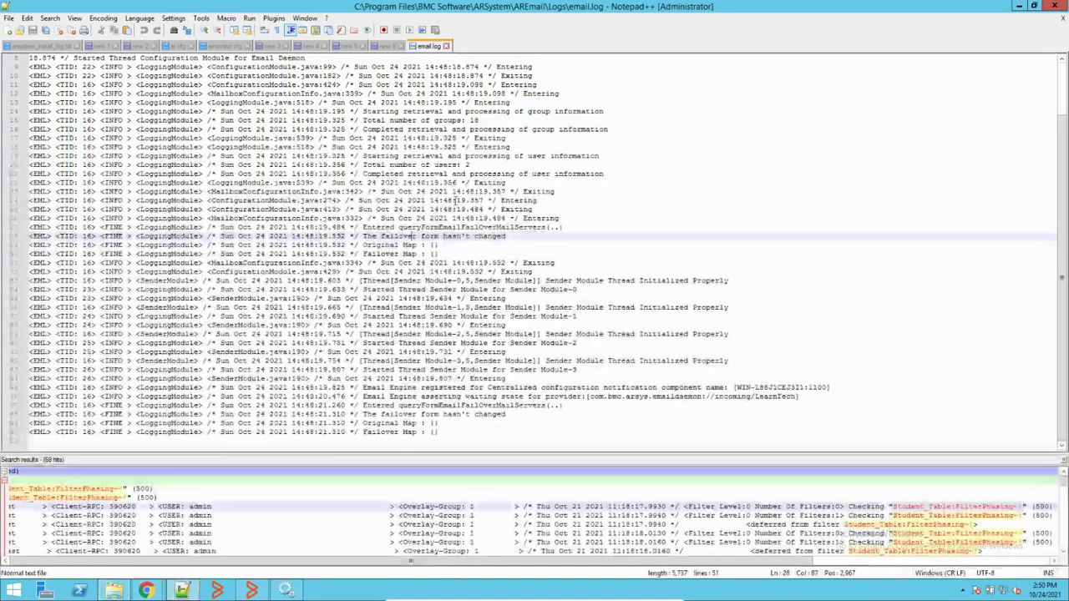
click(447, 46)
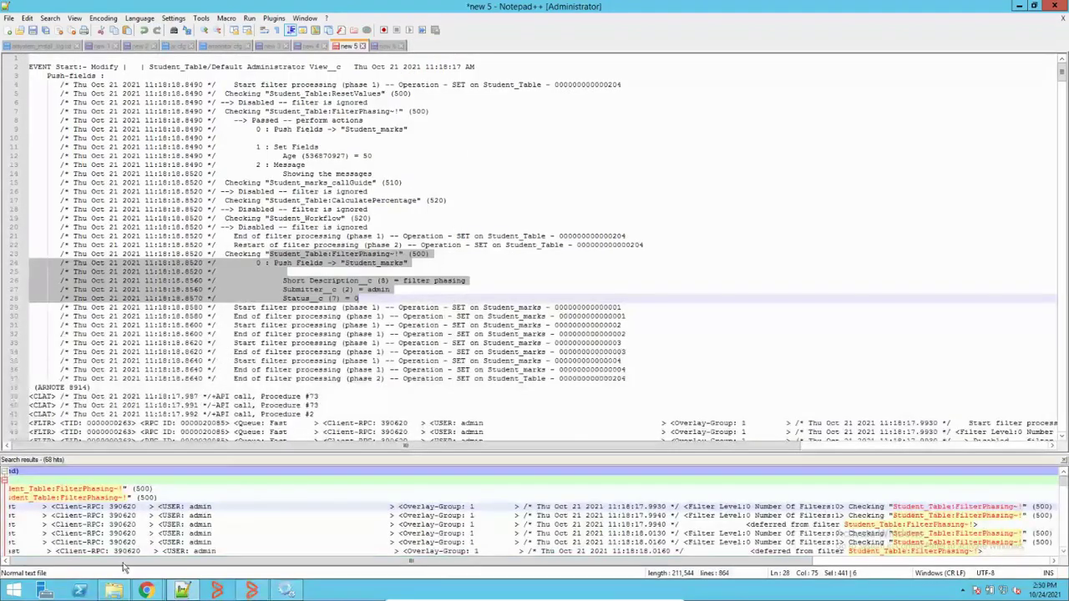
click(114, 591)
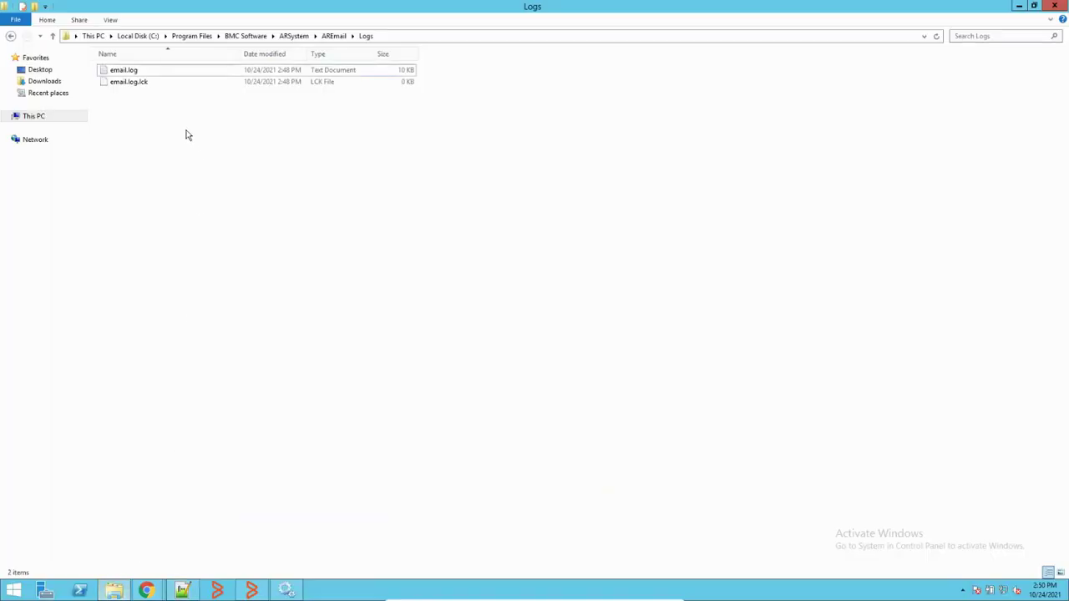
right_click(140, 75)
mouse_move(238, 109)
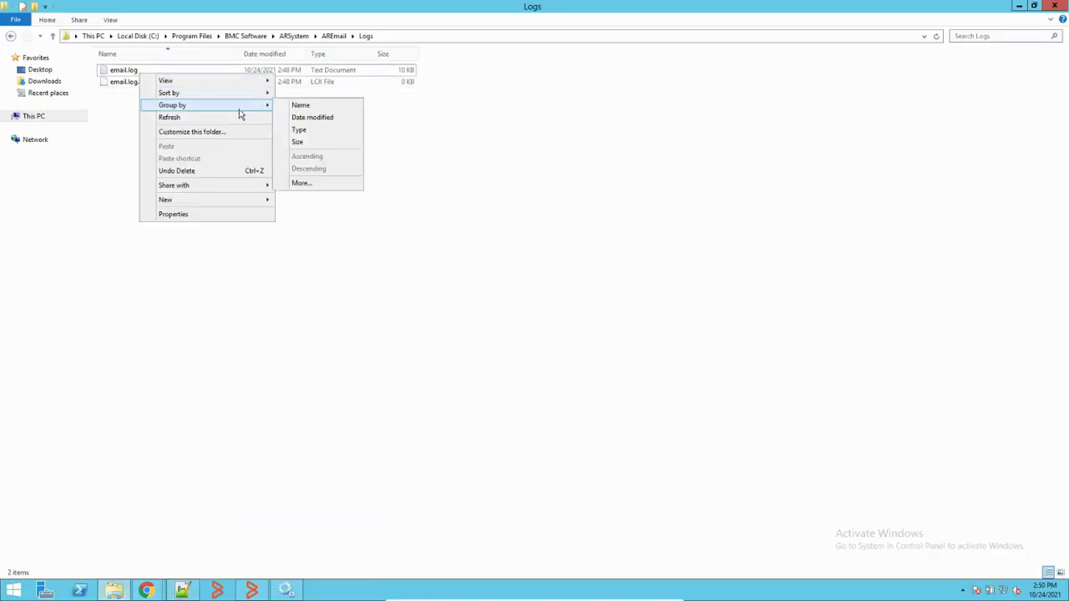
click(132, 72)
right_click(132, 71)
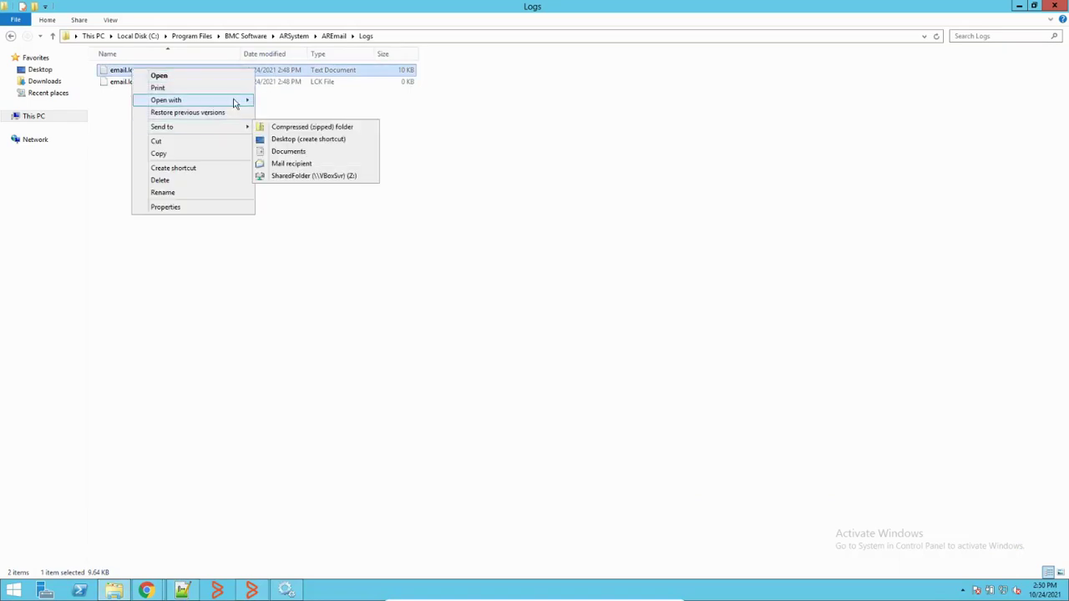
mouse_move(234, 101)
click(284, 113)
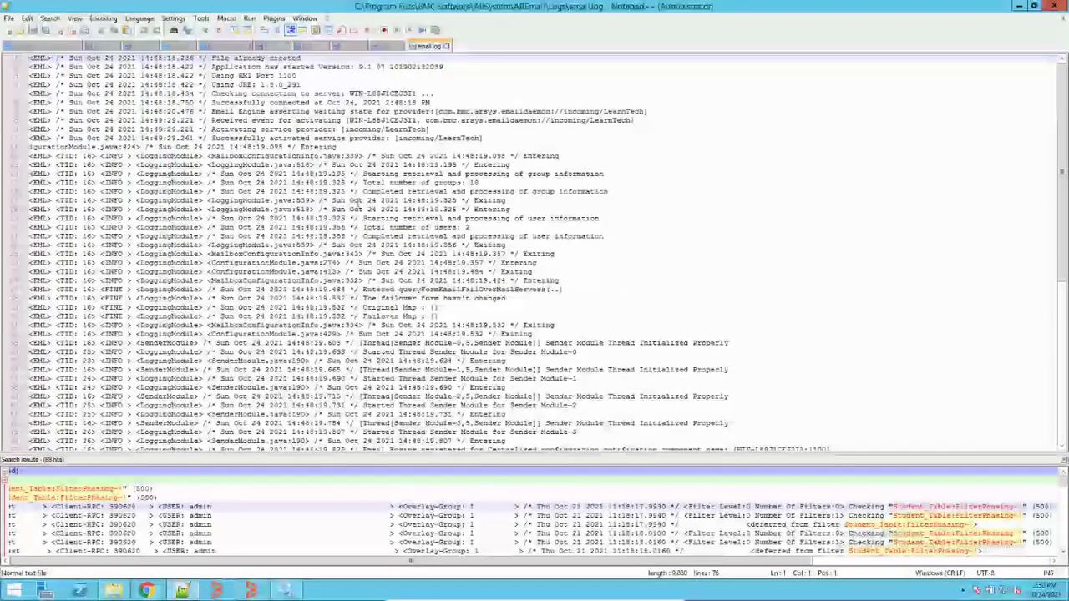
Step: Examine lines 61–64 on the Critical security alert, highlighting ReceiverModule and LoggingModule entries
scroll(399, 236, down, 4)
scroll(398, 236, down, 4)
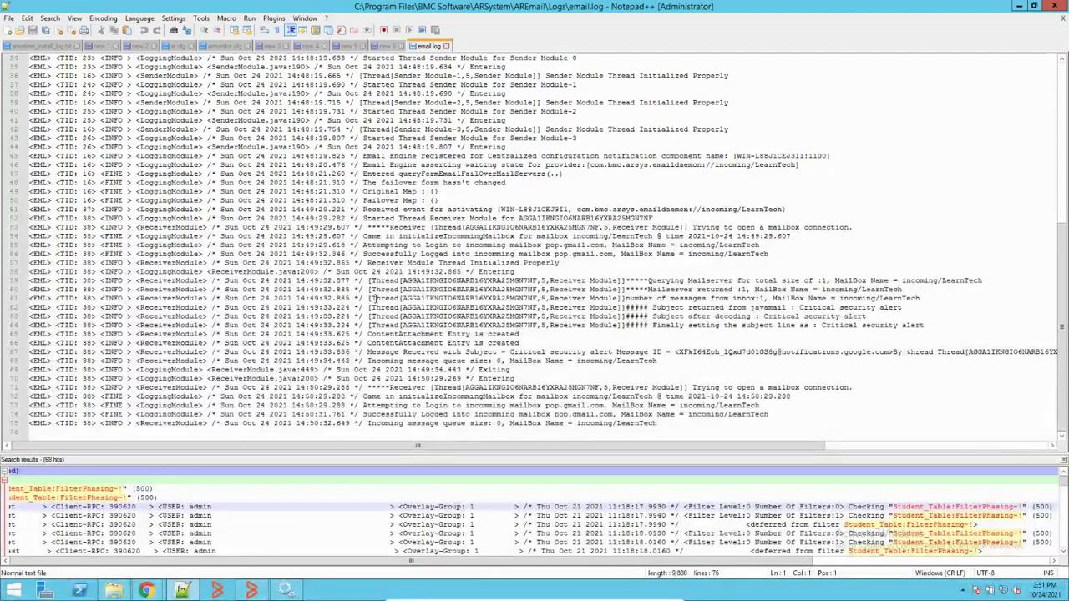
drag(370, 298, 590, 329)
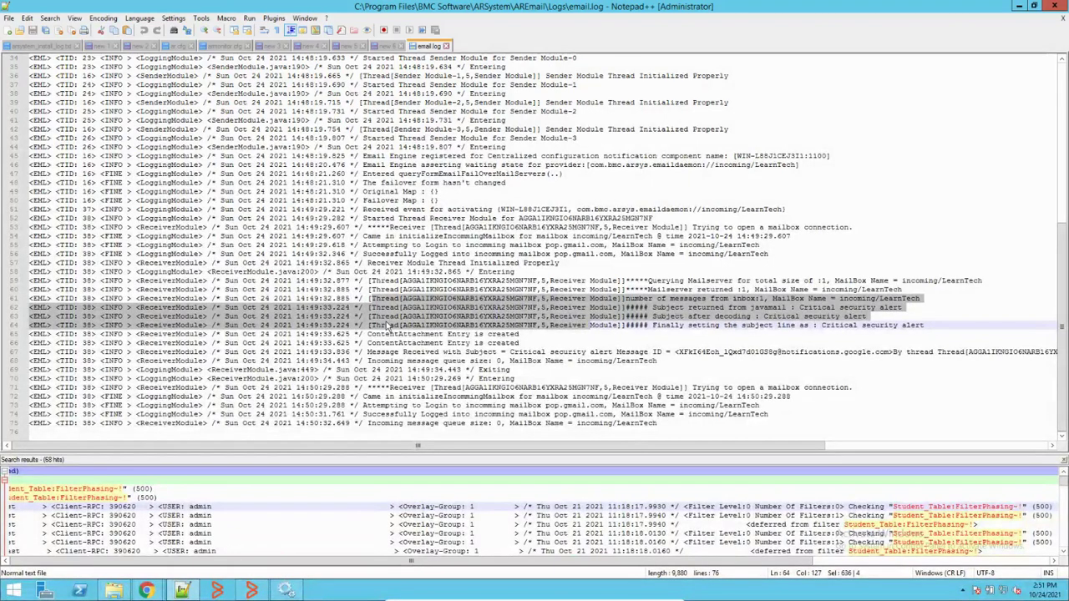
click(151, 307)
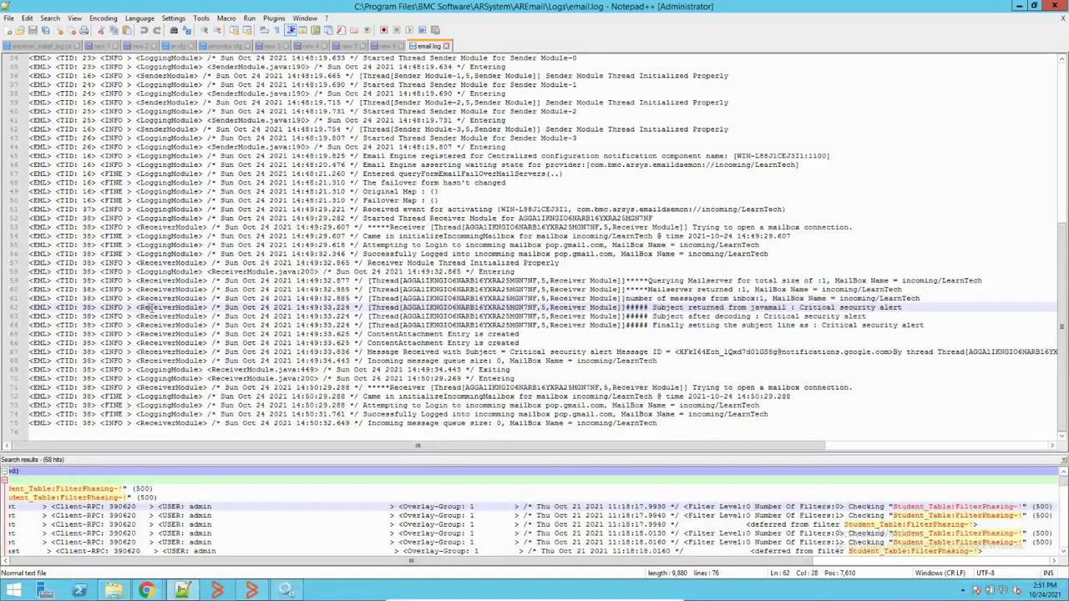
double_click(151, 307)
click(168, 245)
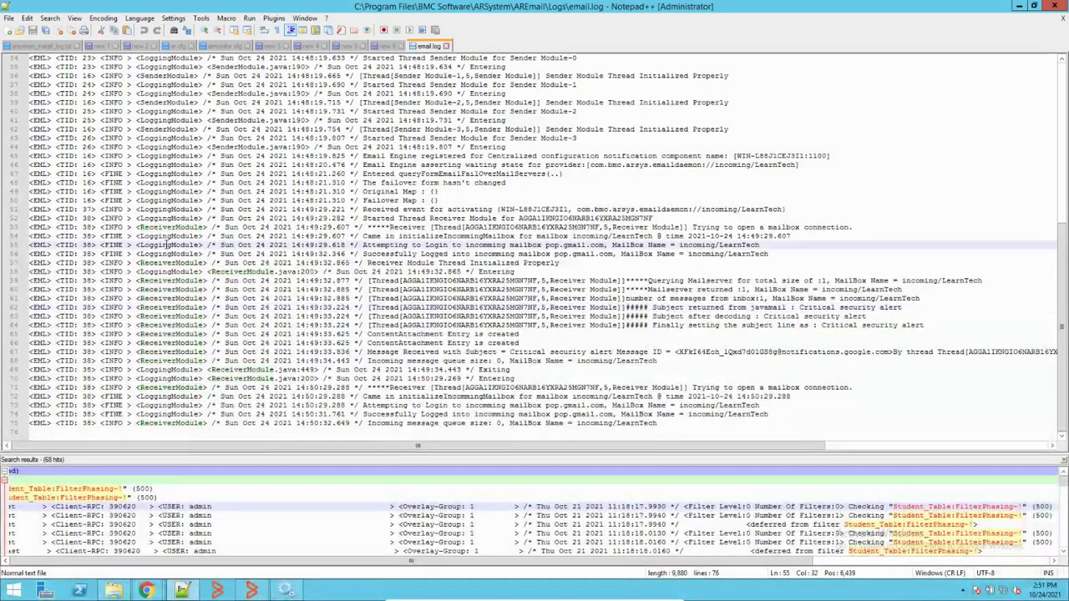
double_click(168, 245)
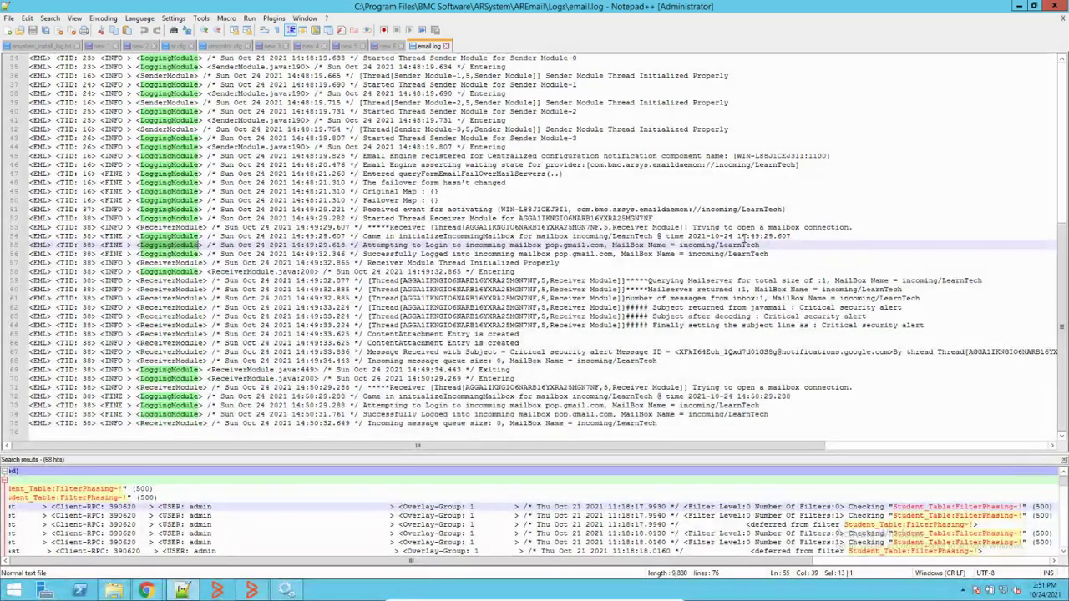
double_click(171, 299)
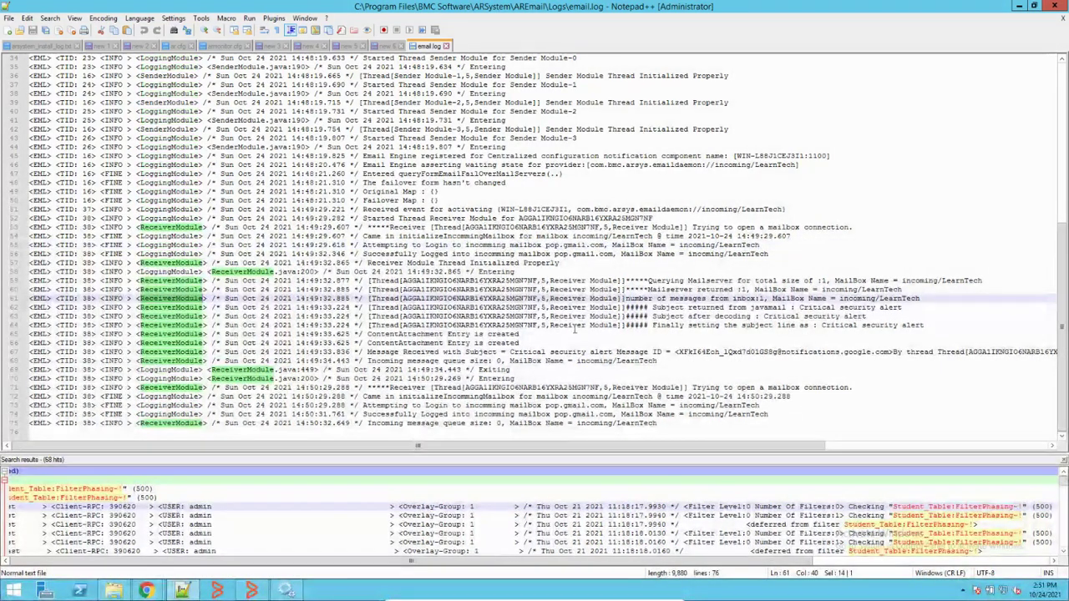
Step: Go back to the AR System Email Messages tab in Chrome
mouse_move(146, 590)
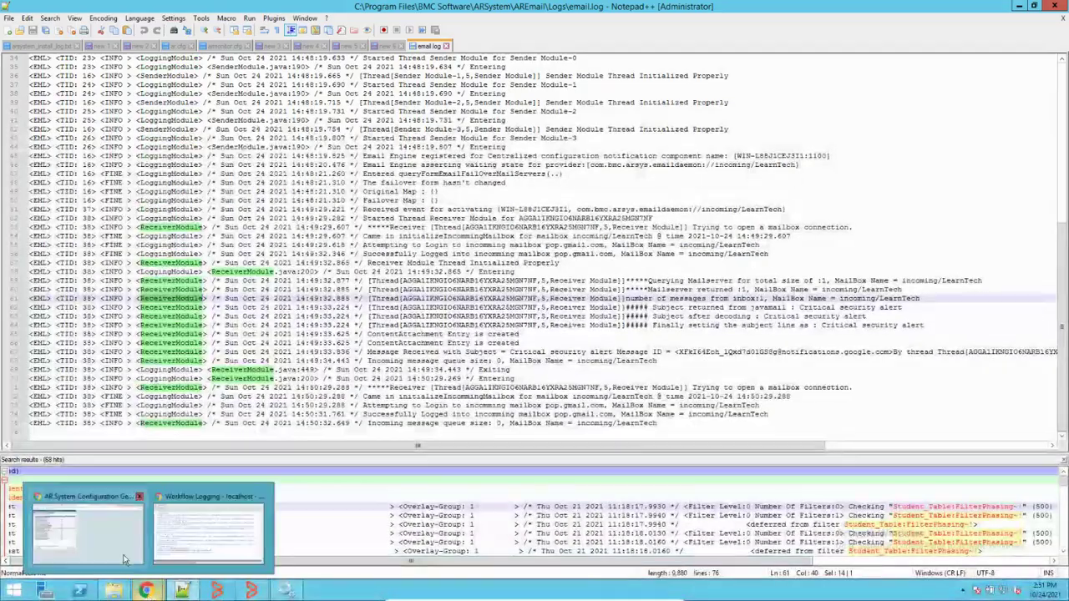
click(123, 558)
click(346, 9)
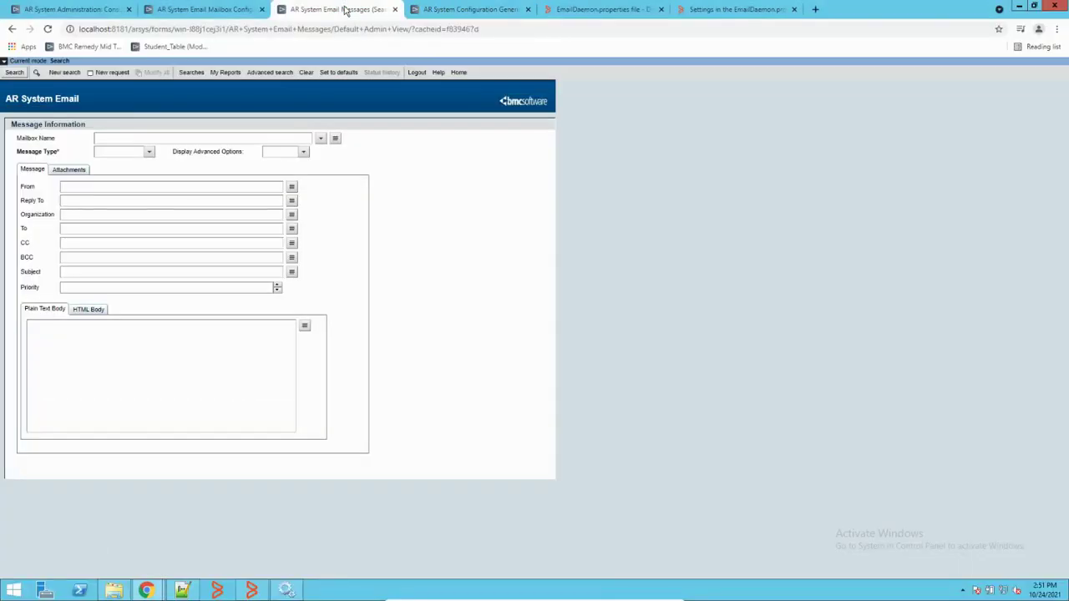
Step: Search Email Messages to find the 'Critical security alert' message, then return to mailbox configuration
click(15, 73)
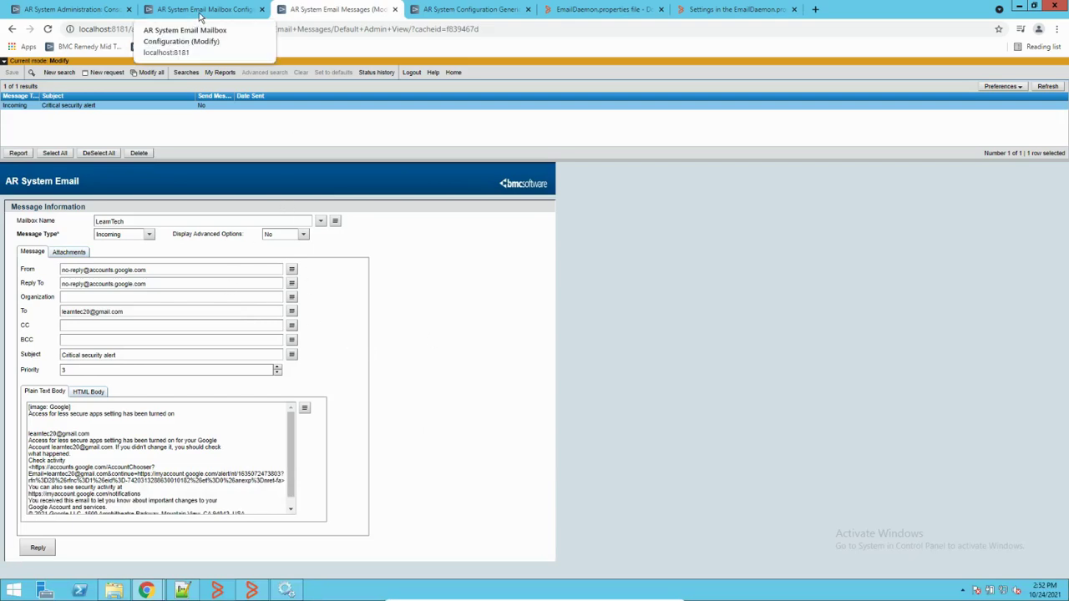
click(201, 10)
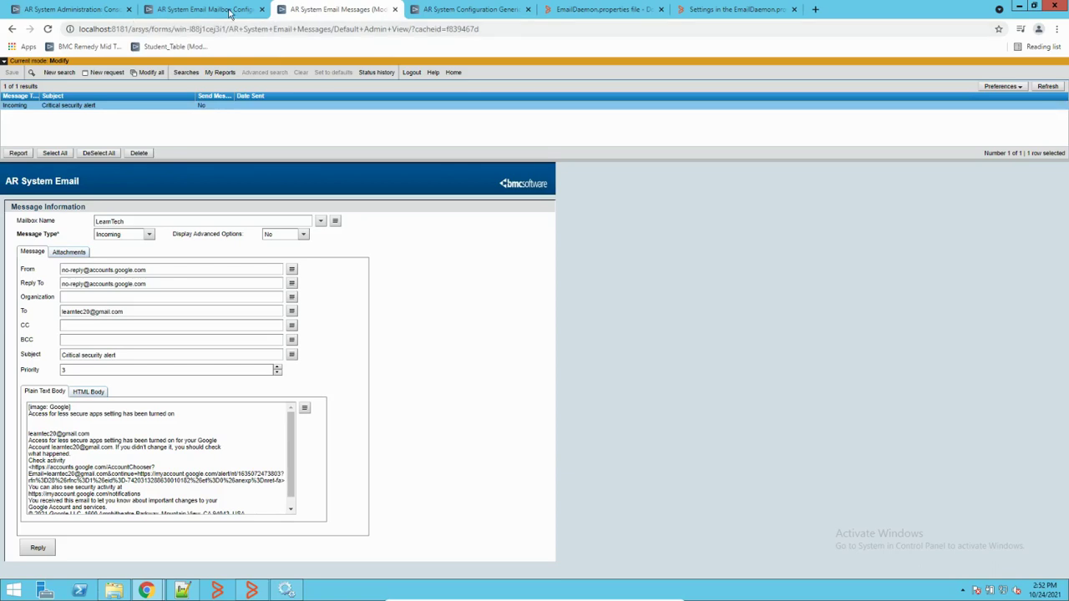
Step: Draft a new Outgoing mailbox named Email_Outgoing on server smtp.gmail.com, then open a blank browser tab
click(106, 74)
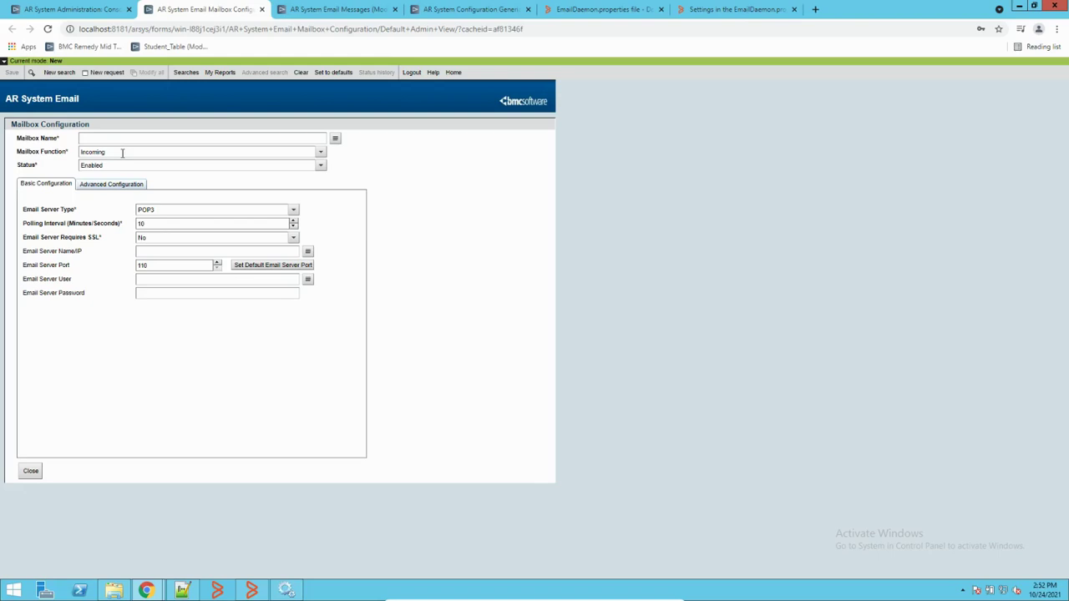
click(334, 10)
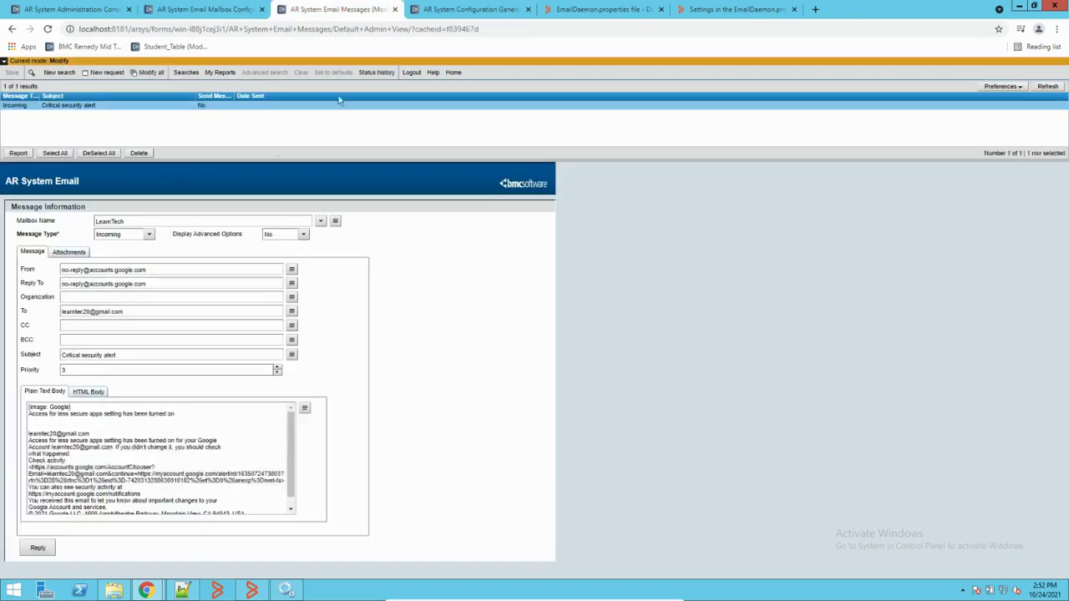
click(206, 12)
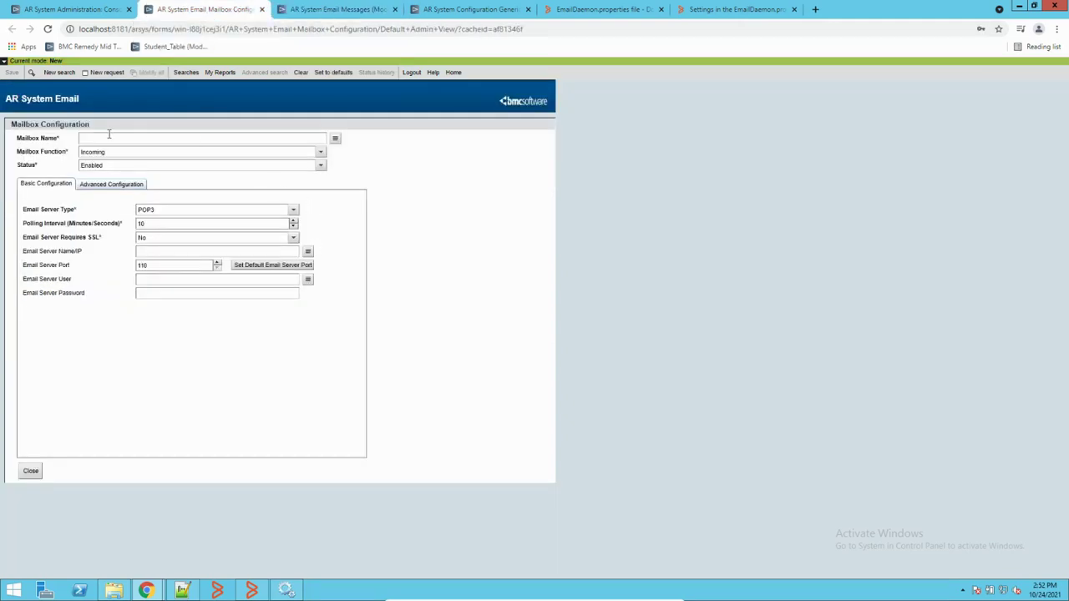
click(321, 152)
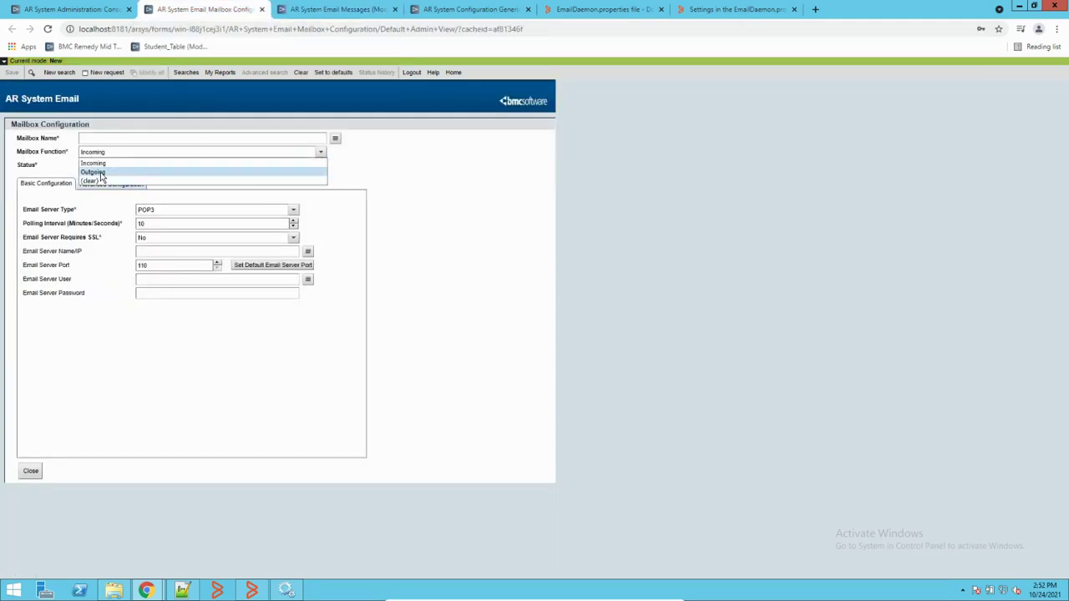
click(101, 174)
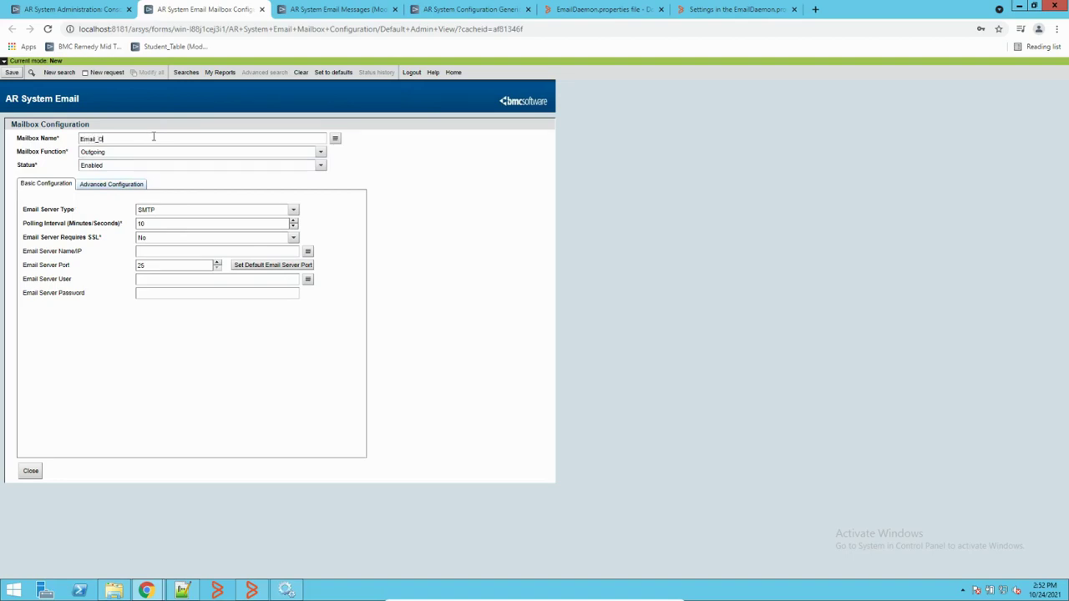
text(ing)
click(173, 251)
text(smtp.gmail.com)
click(815, 10)
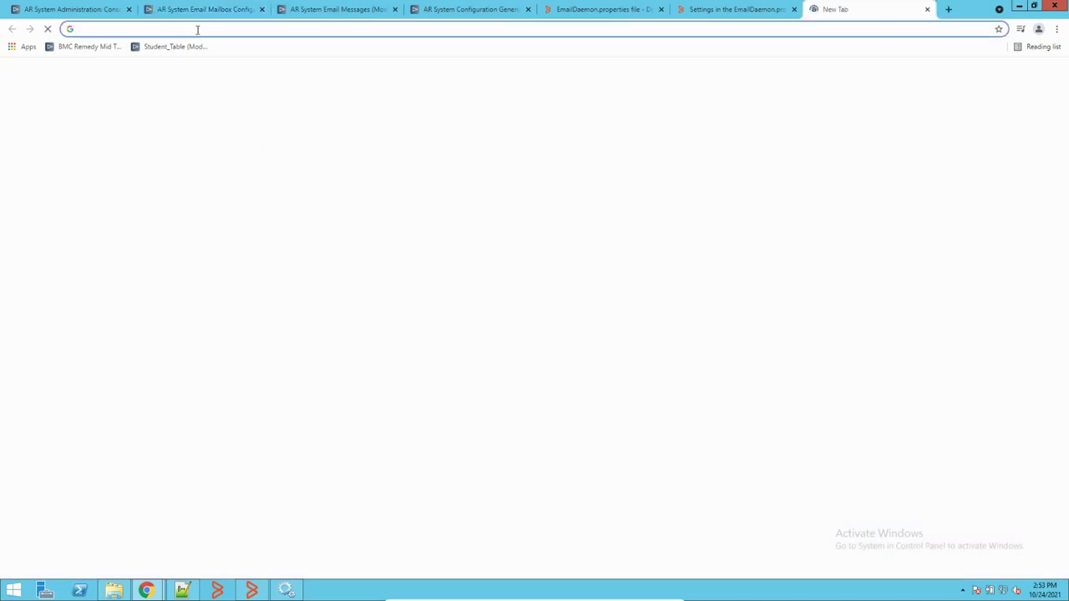
Step: Search Google for 'smtp configuration for gmail'
text(google.com)
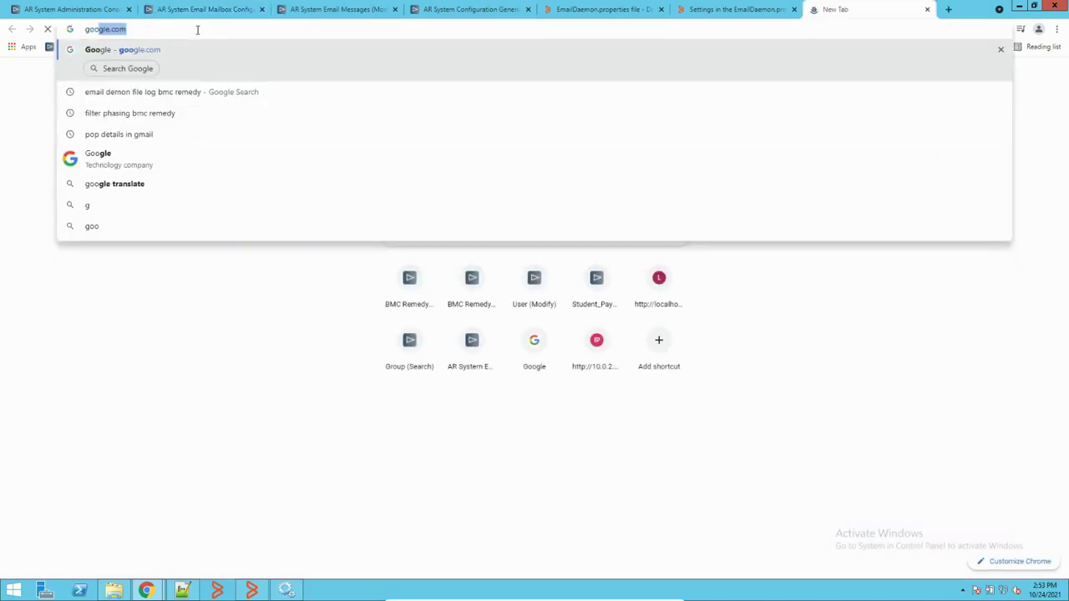
key(Return)
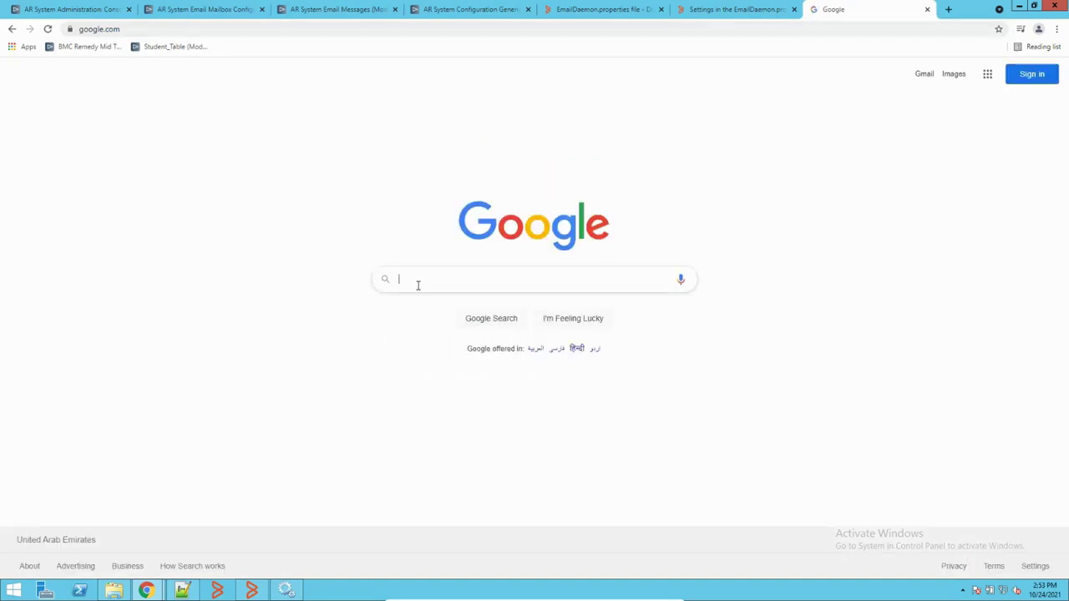
click(417, 285)
text(sm)
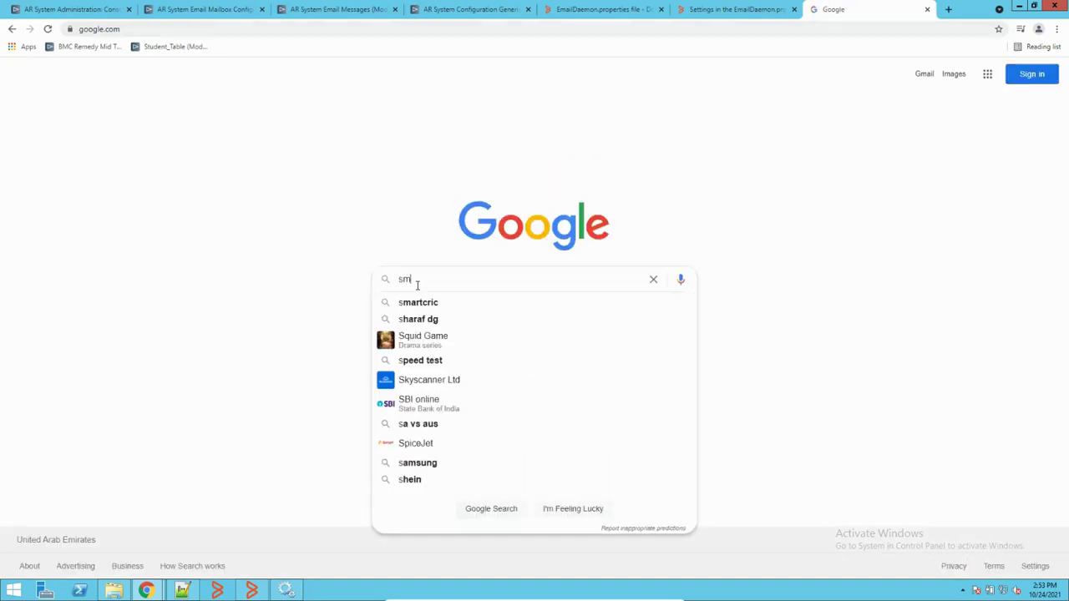
text(tp configuratio of)
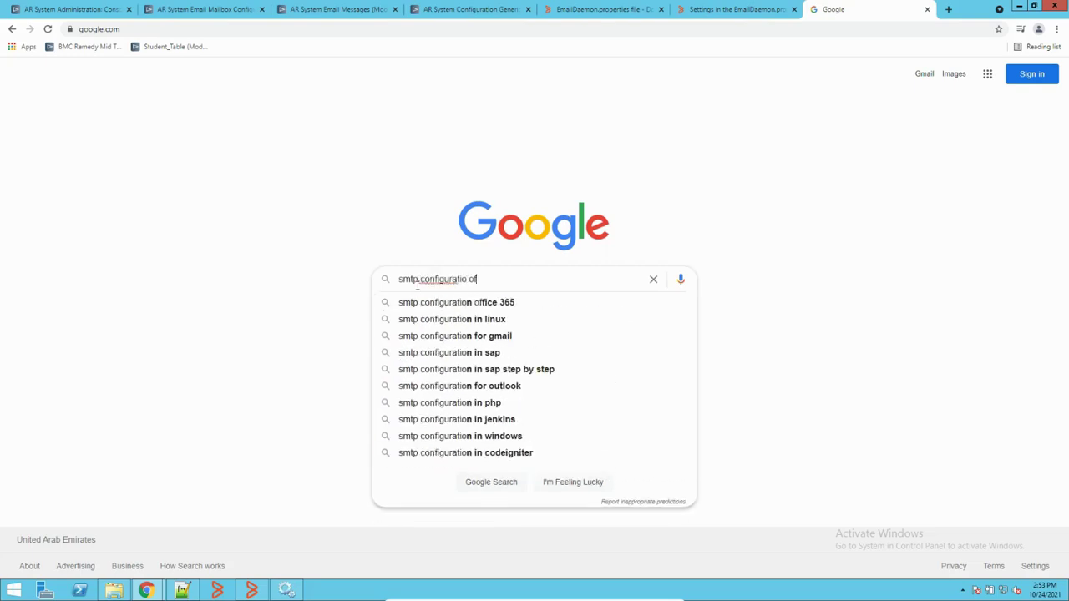
key(BackSpace)
key(BackSpace)
key(BackSpace)
key(BackSpace)
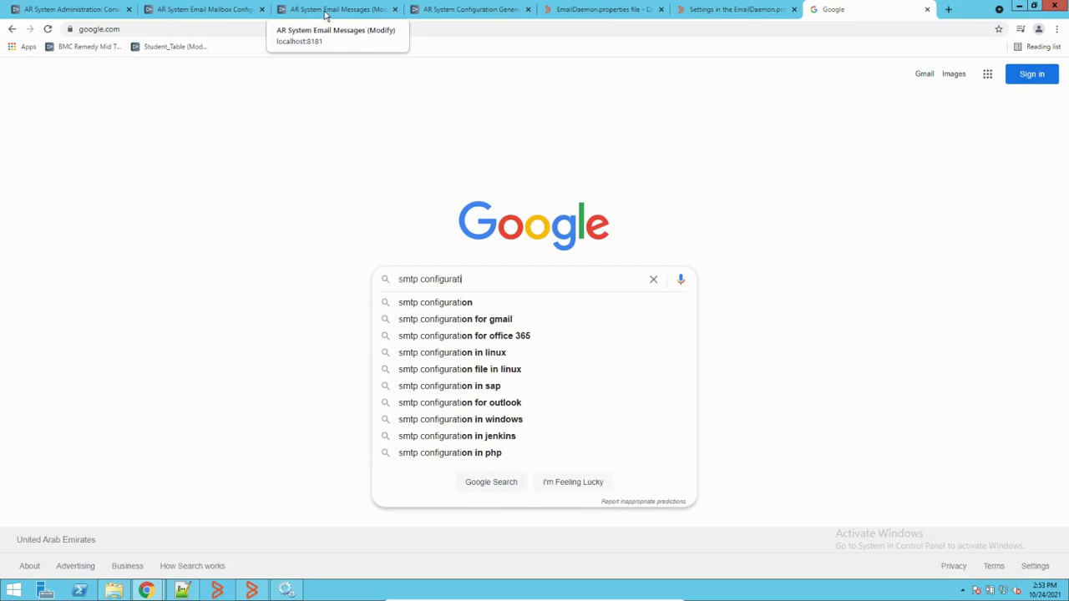
key(Down)
key(Down)
key(Down)
key(Up)
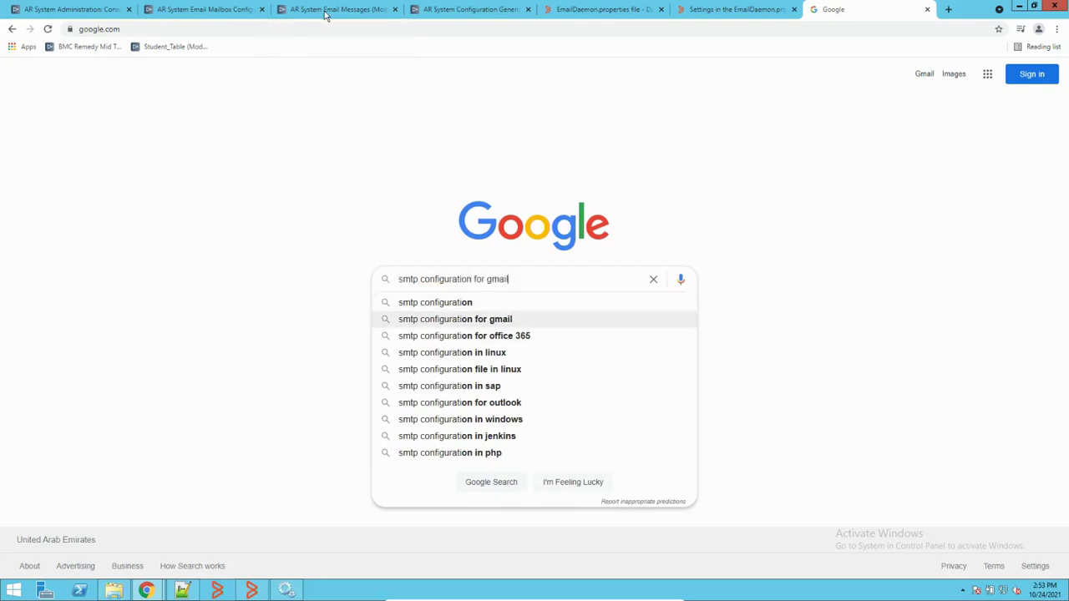
key(Return)
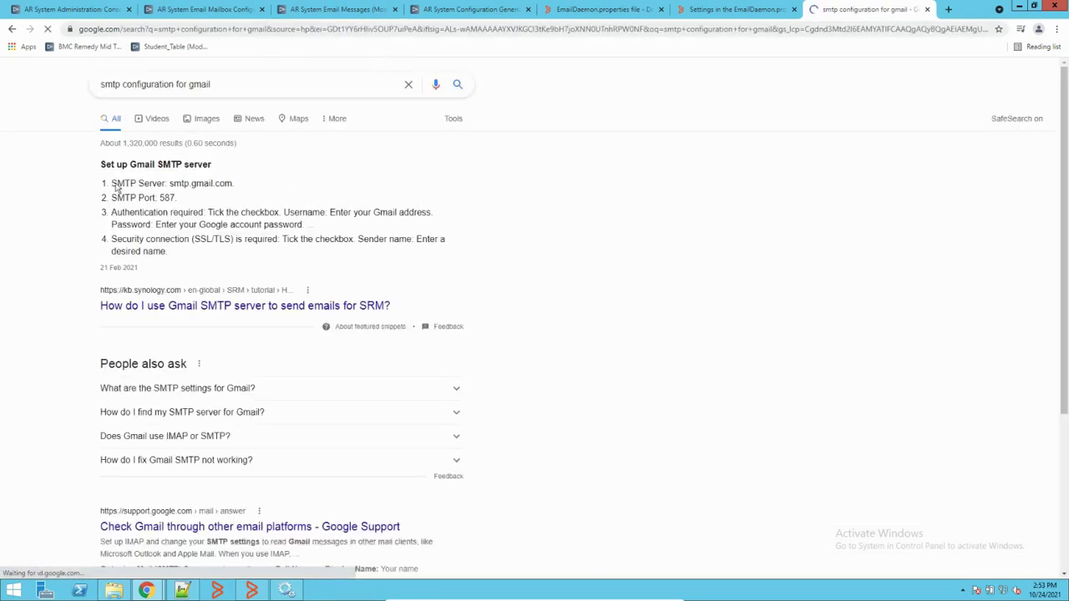
Step: Open the Synology guide and select the server name smtp.gmail.com in its setup steps
click(222, 306)
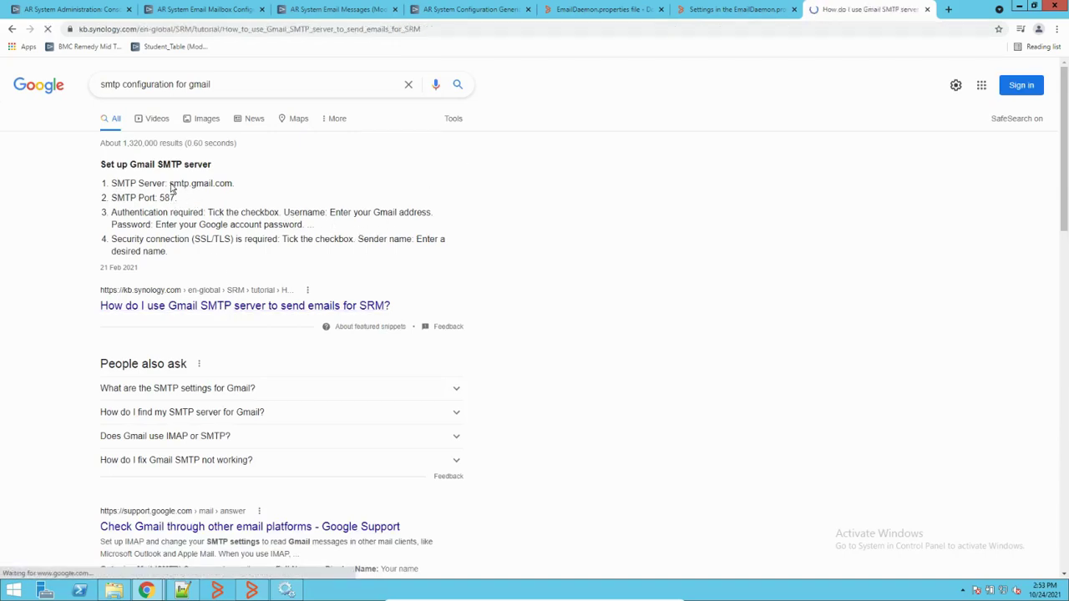
scroll(370, 311, down, 2)
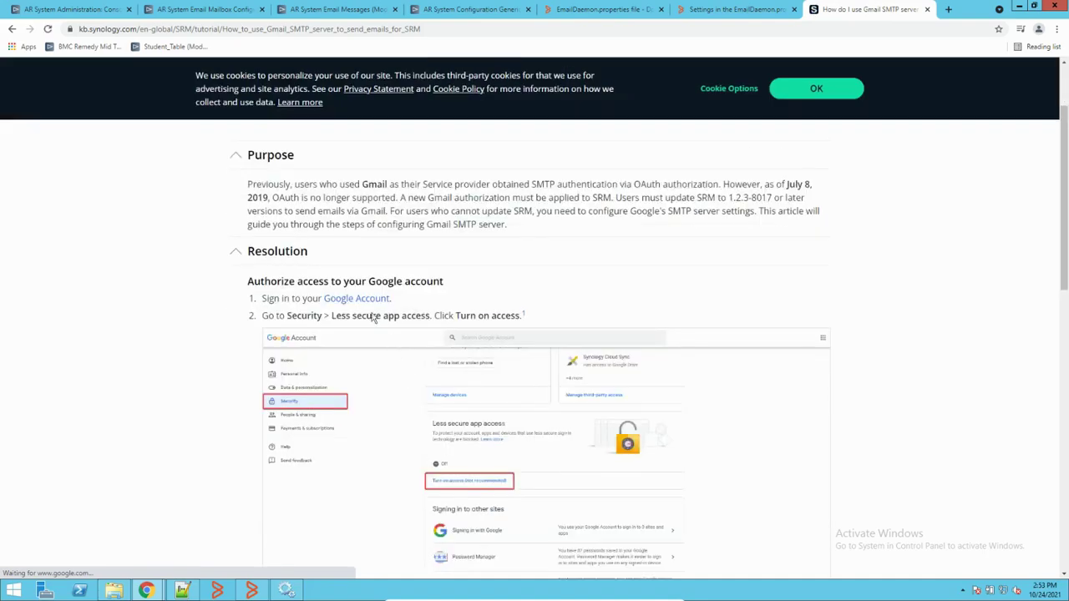
scroll(370, 312, down, 7)
scroll(370, 311, down, 2)
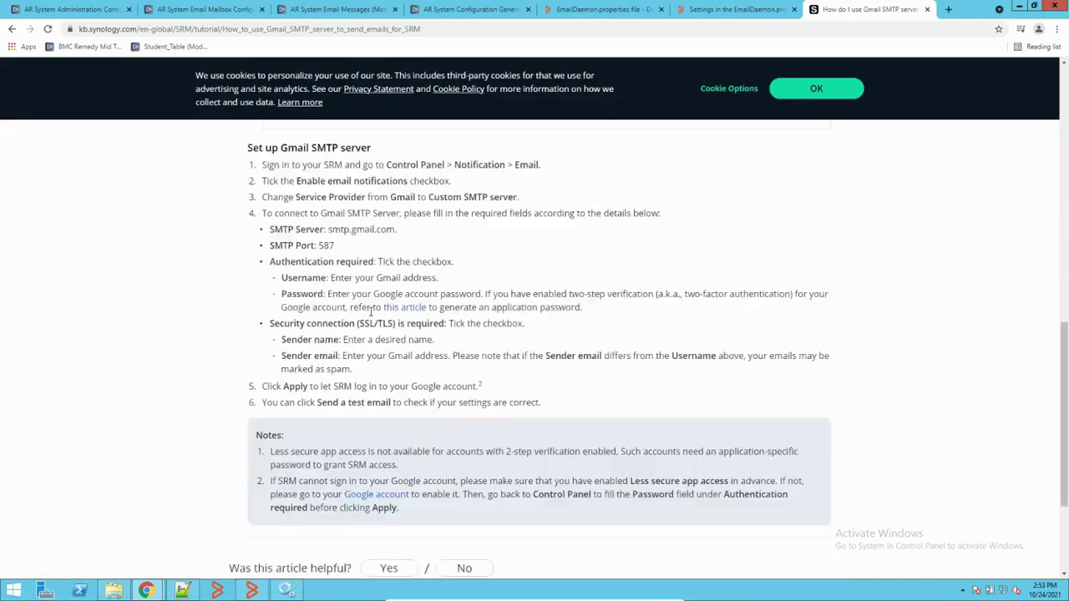
scroll(338, 305, up, 1)
drag(329, 287, 417, 296)
key(ctrl+c)
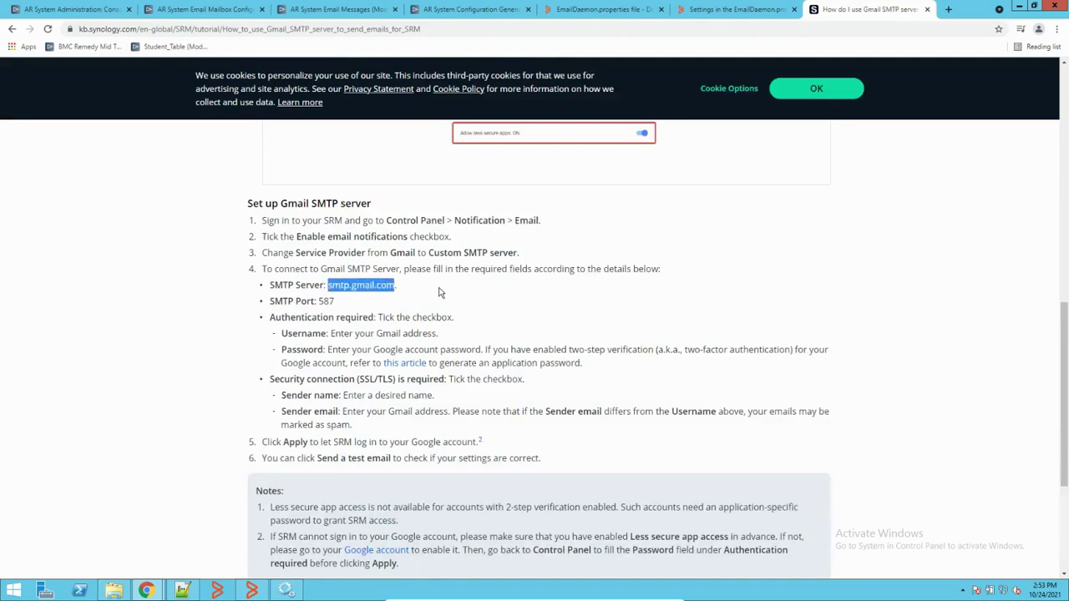
Step: Paste smtp.gmail.com as the server, require SSL, and confirm port 587 against the article
click(207, 12)
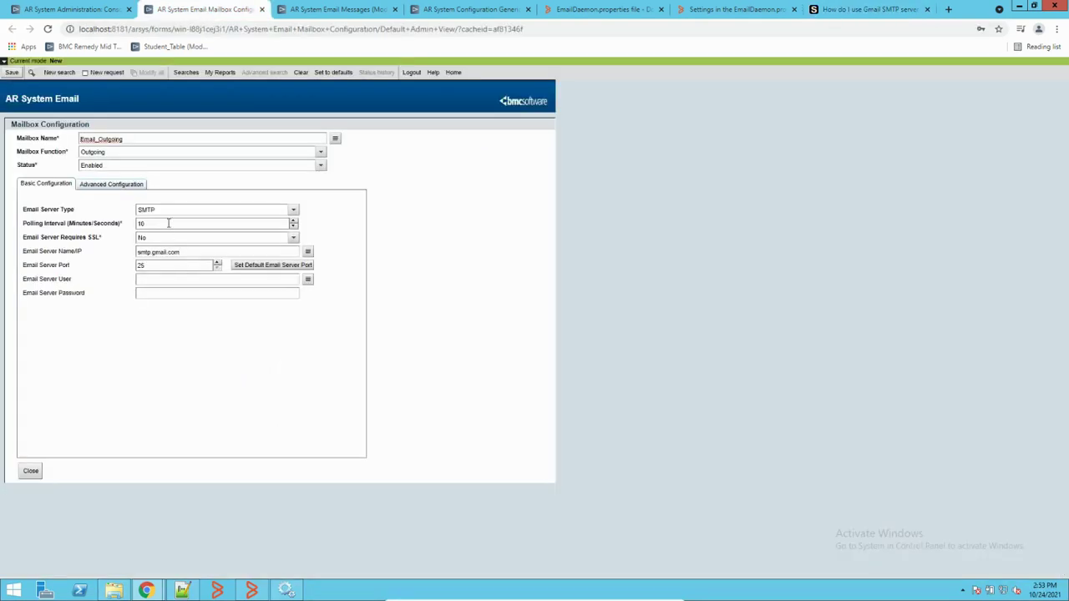
double_click(155, 251)
key(ctrl+v)
click(197, 241)
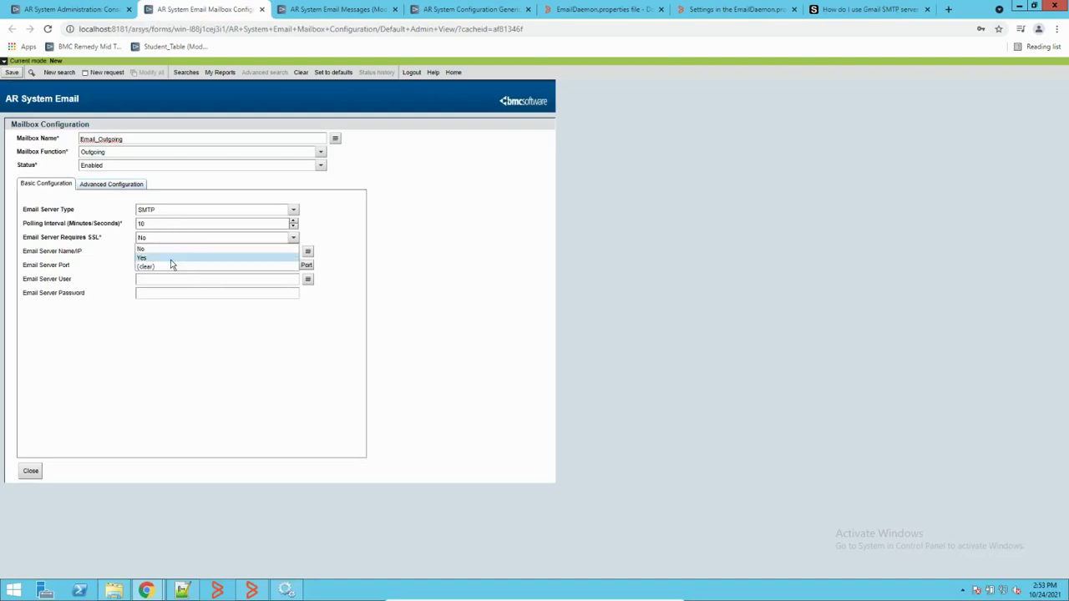
click(172, 264)
drag(160, 265, 113, 266)
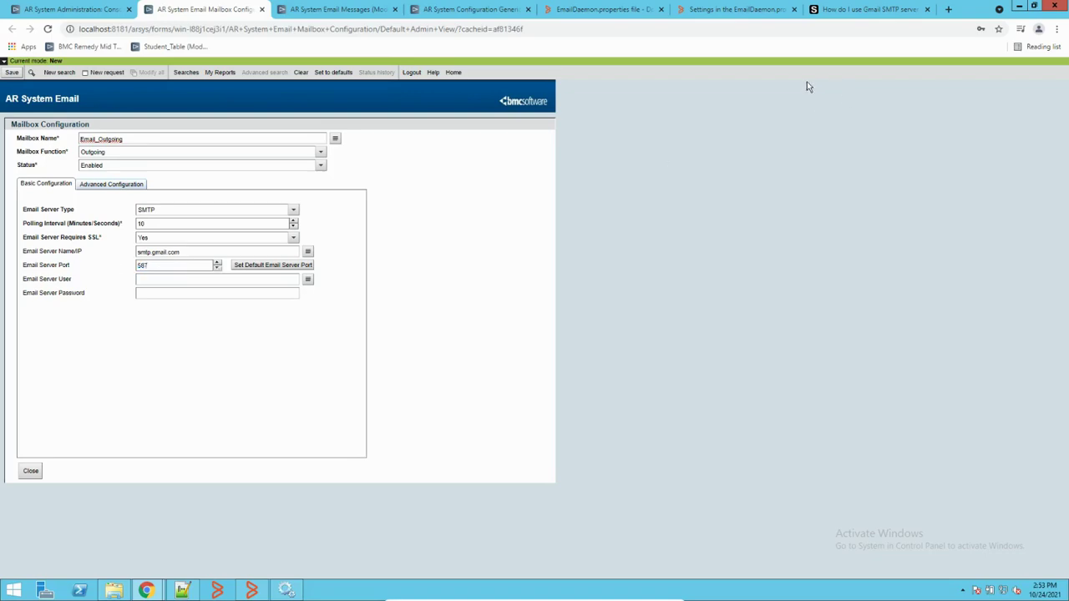
click(842, 10)
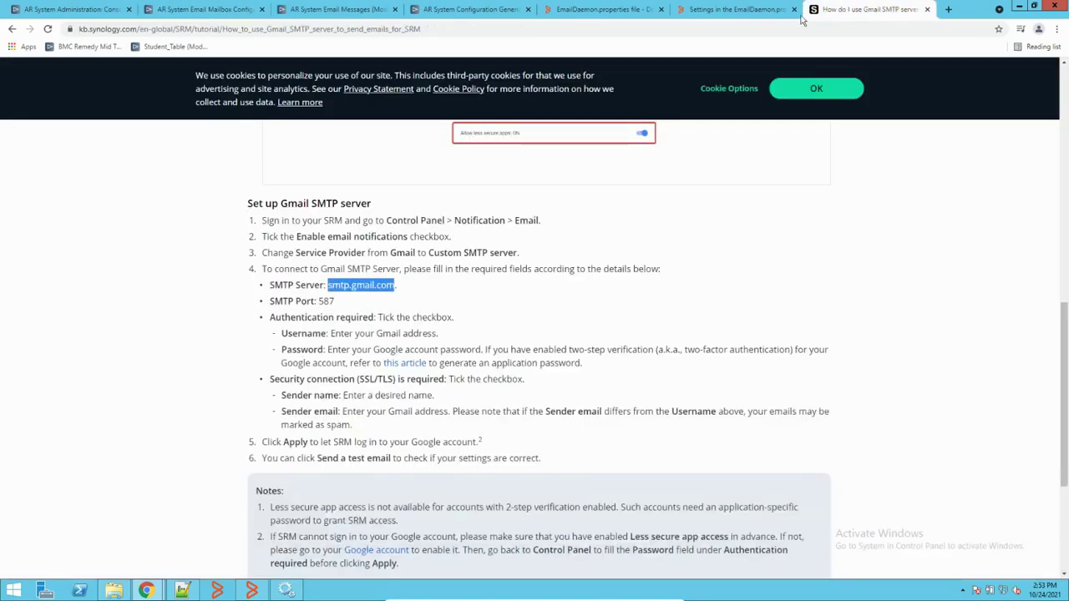
click(206, 9)
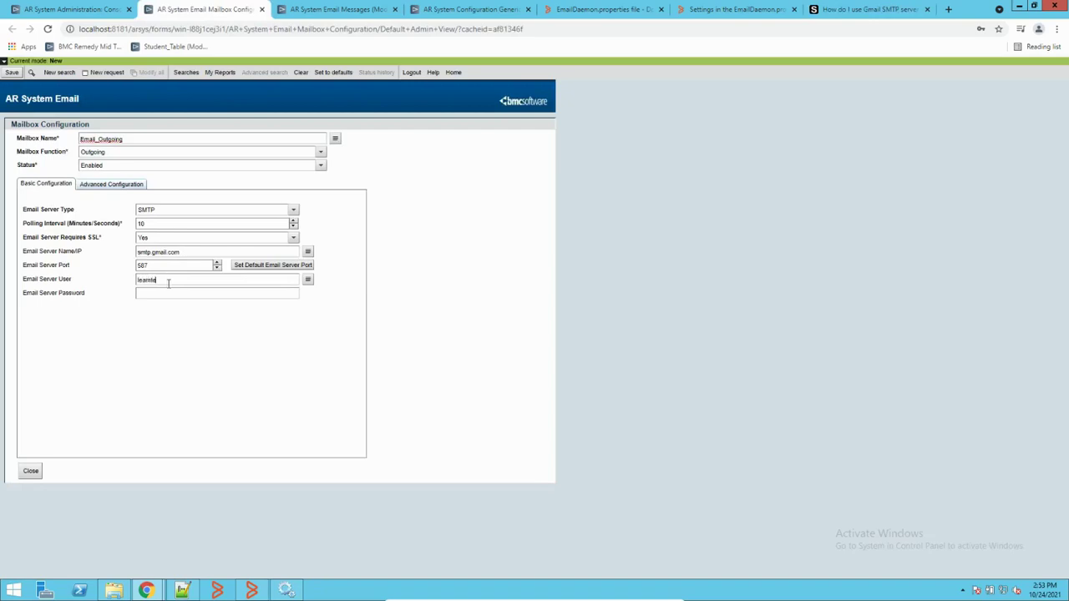
Step: Enter the Gmail account as server user, set polling interval to 1, and save the mailbox
click(168, 283)
drag(231, 225, 95, 232)
text(1)
click(15, 74)
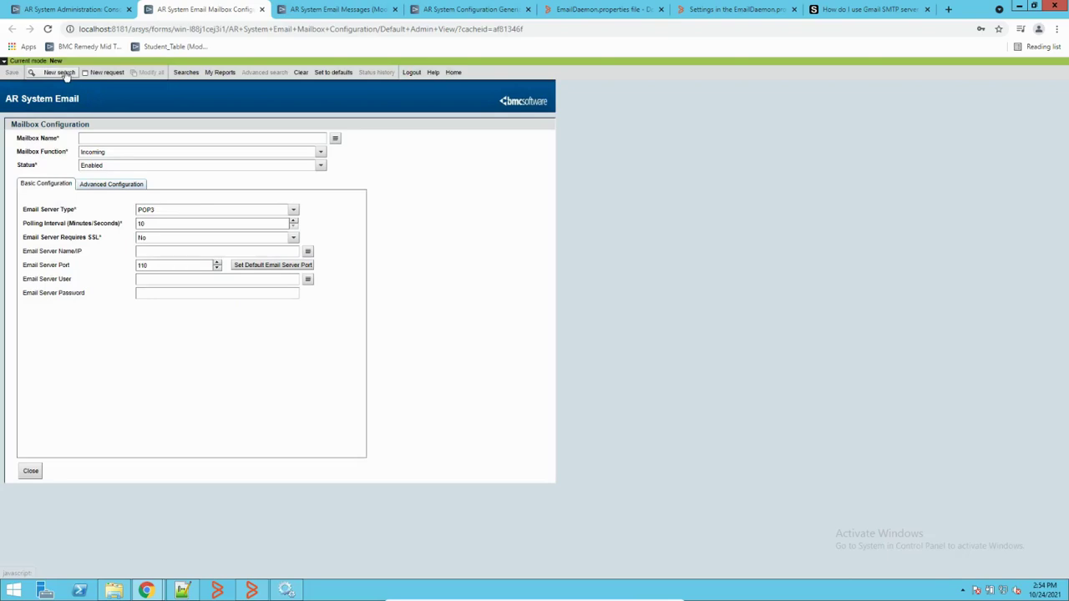
Step: Search the mailboxes to reopen the saved Email_Outgoing record, then go to Email Messages
click(59, 73)
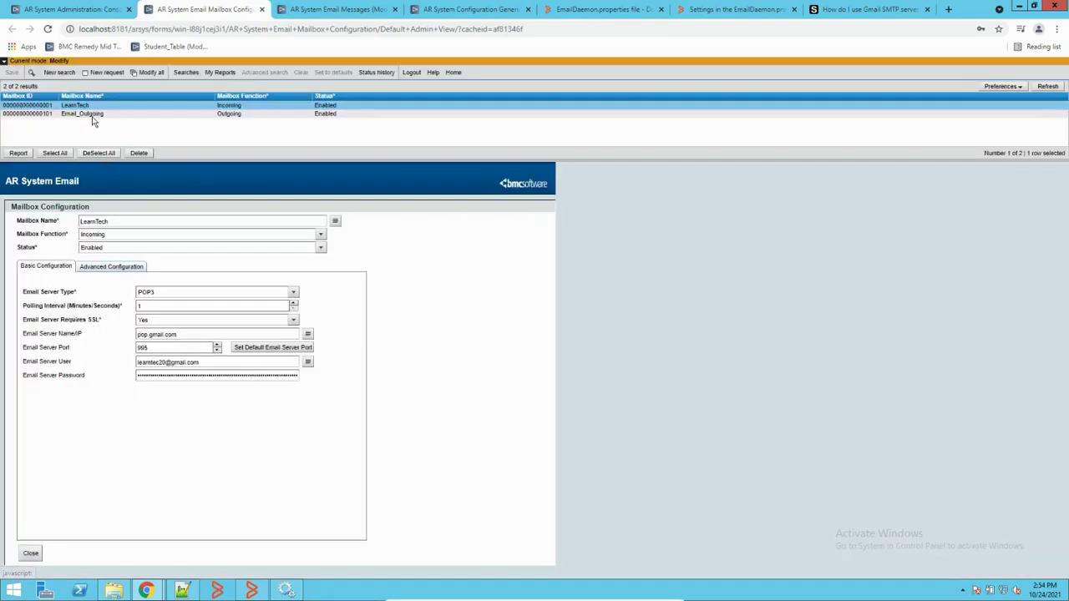
click(86, 114)
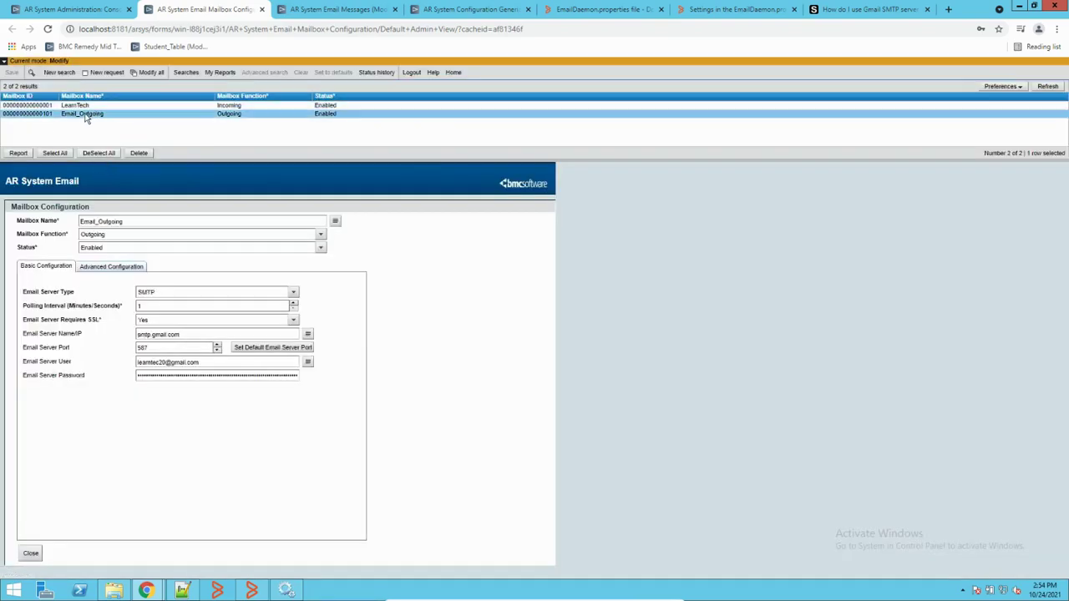
click(86, 114)
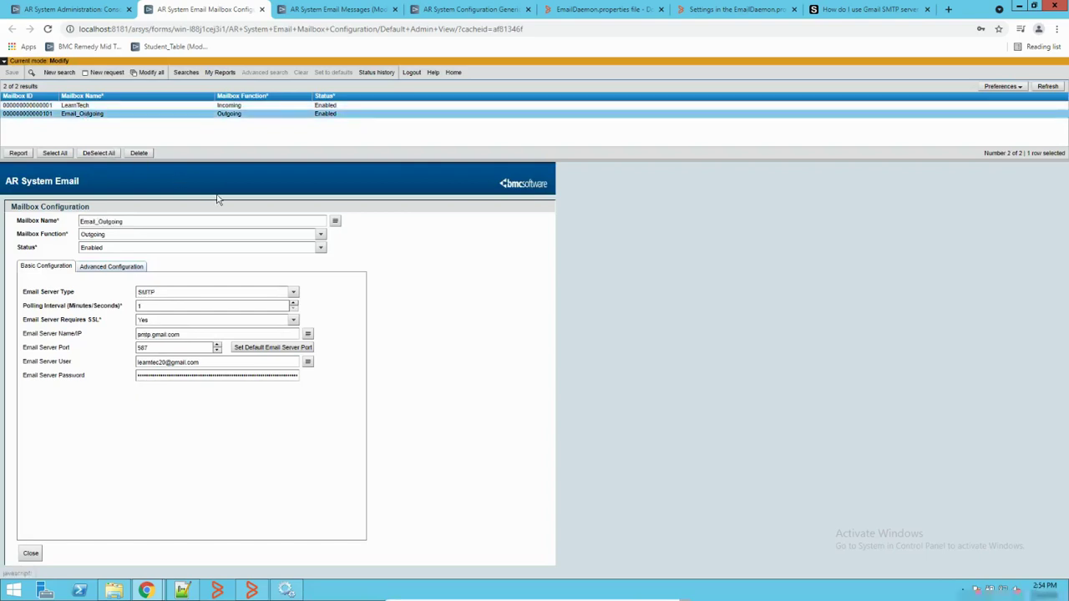
click(350, 10)
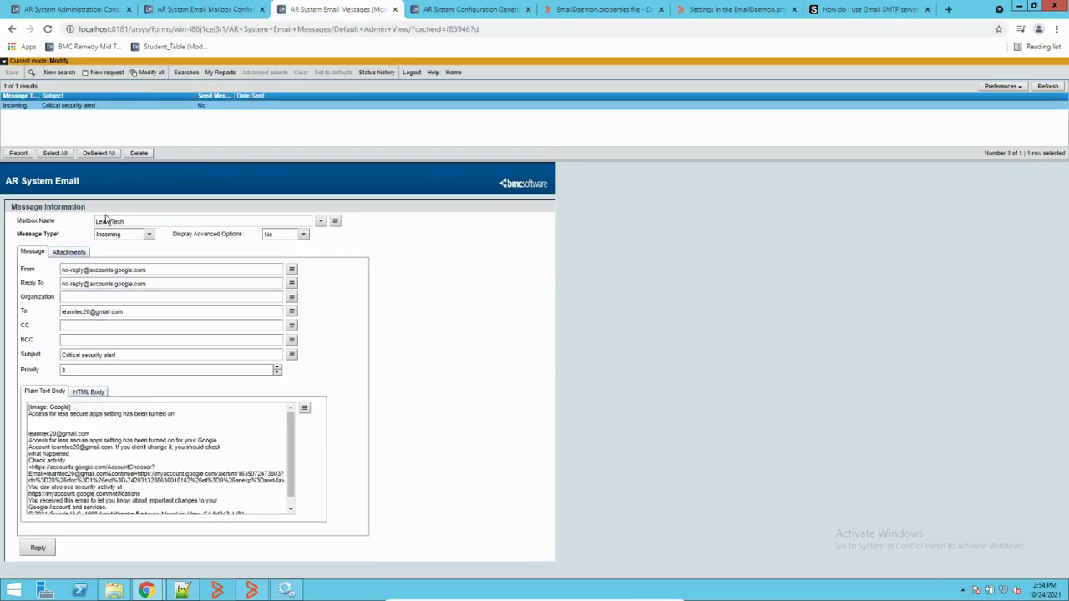
Step: Compose a 'Test Email' message via Email_Outgoing to a Gmail recipient and send it
click(106, 73)
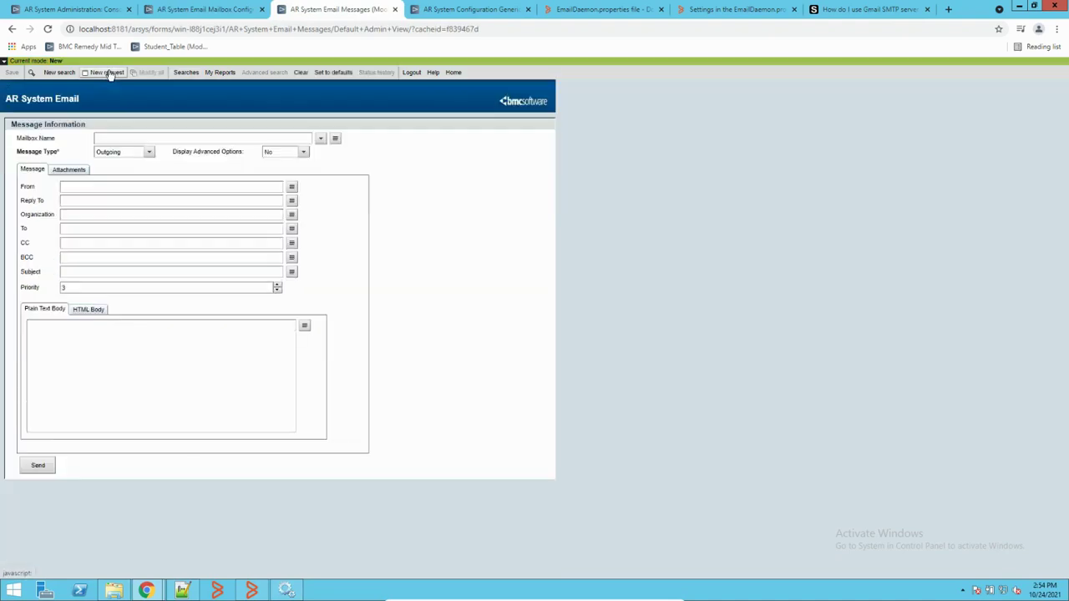
click(327, 152)
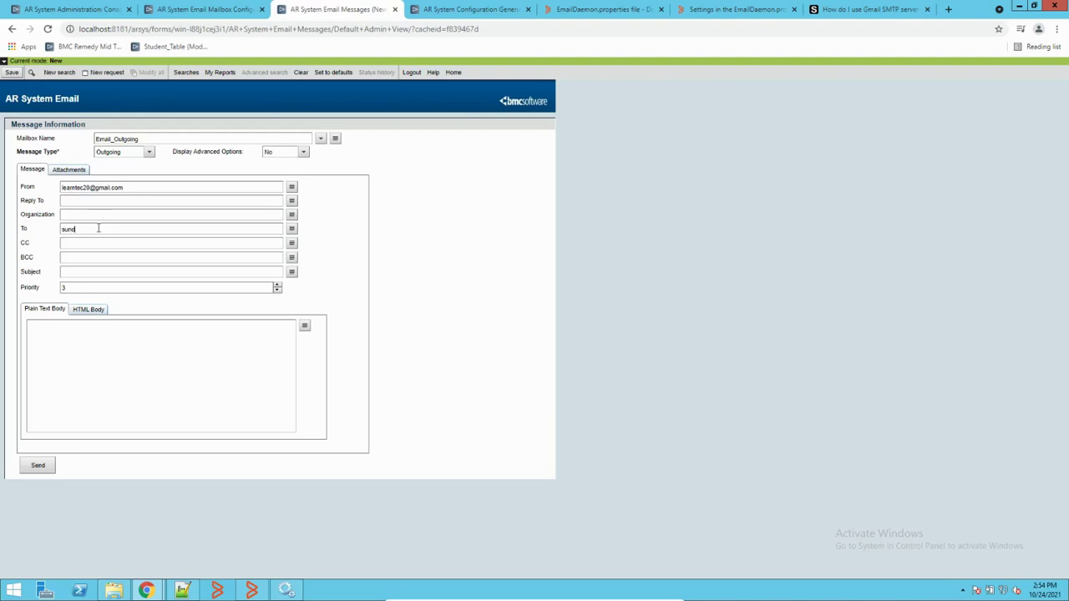
click(30, 274)
key(ctrl+c)
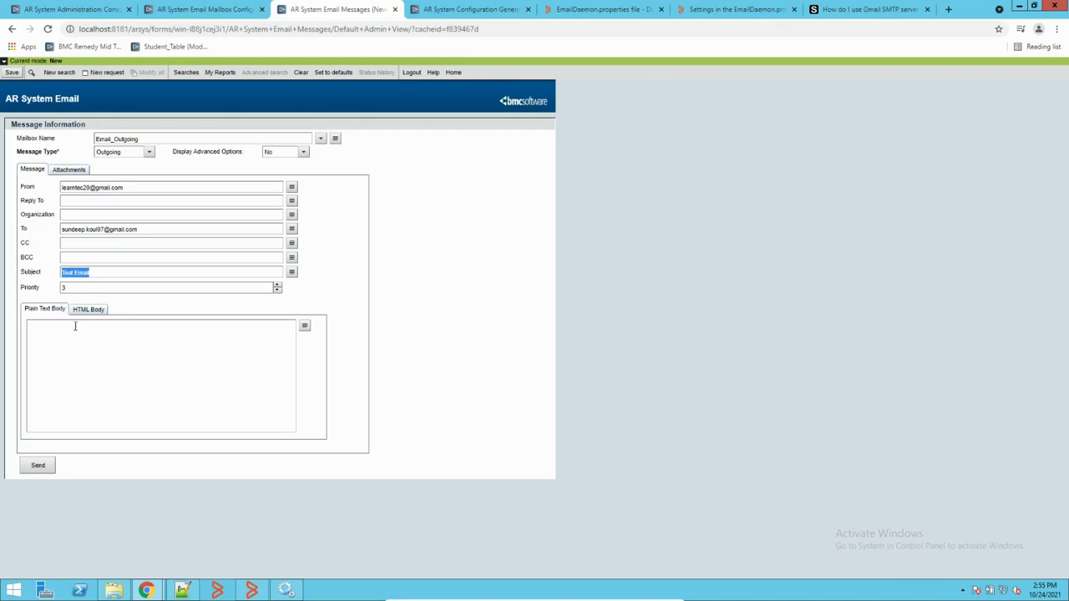
click(90, 335)
key(ctrl+v)
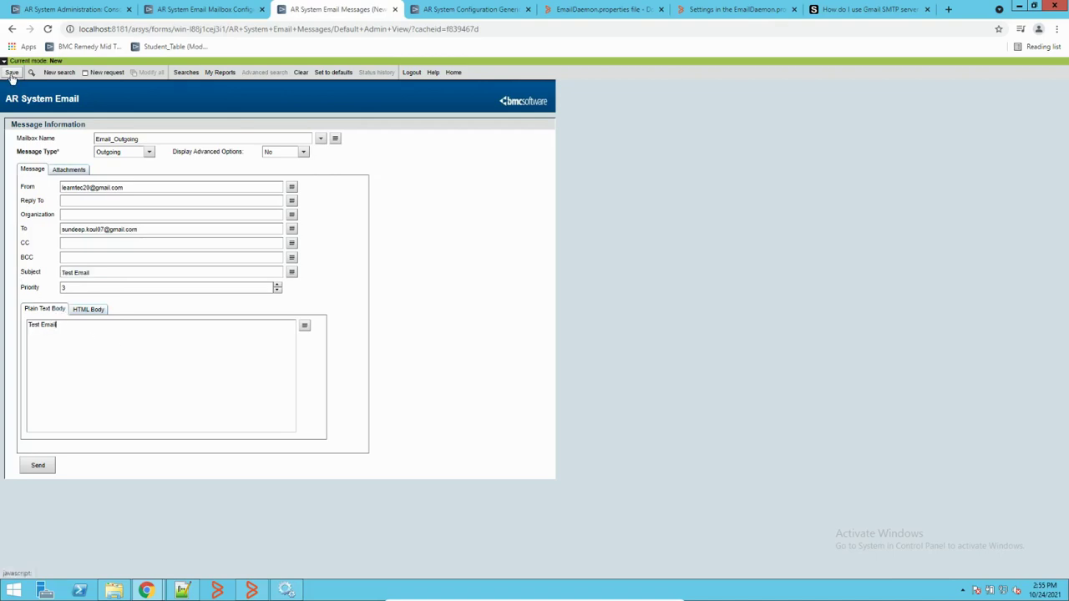
click(30, 469)
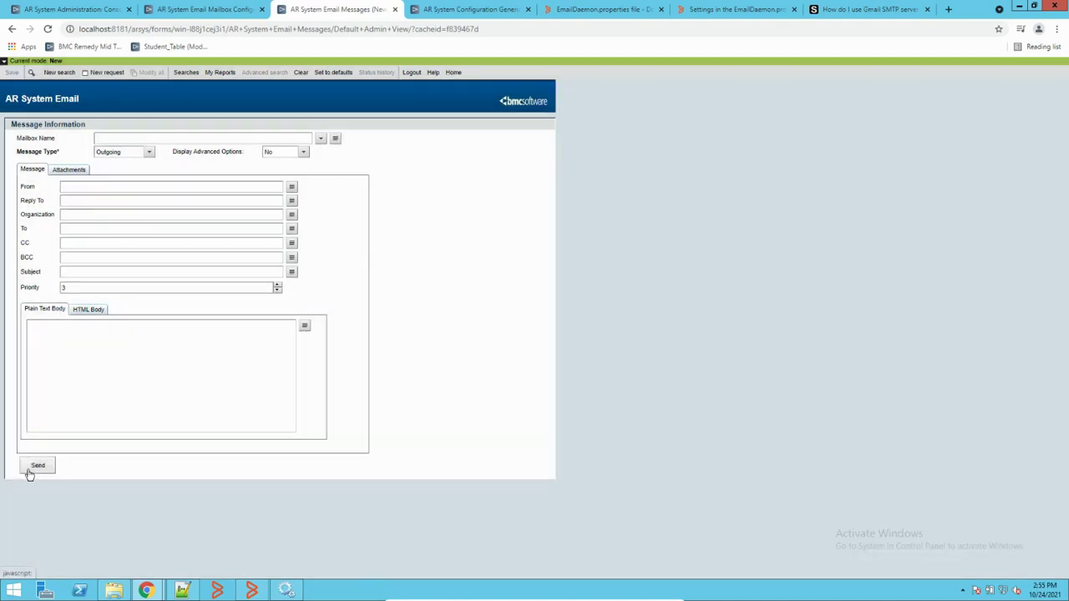
Step: Search the stored email messages and open the 'Test email for testing' and outgoing Test Email records
click(57, 72)
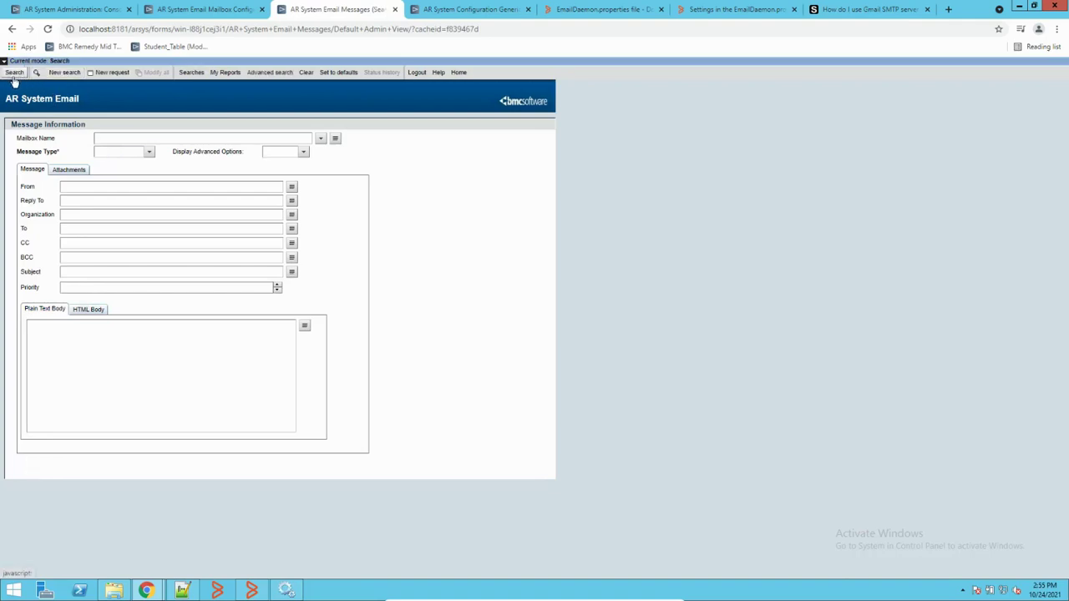
click(13, 73)
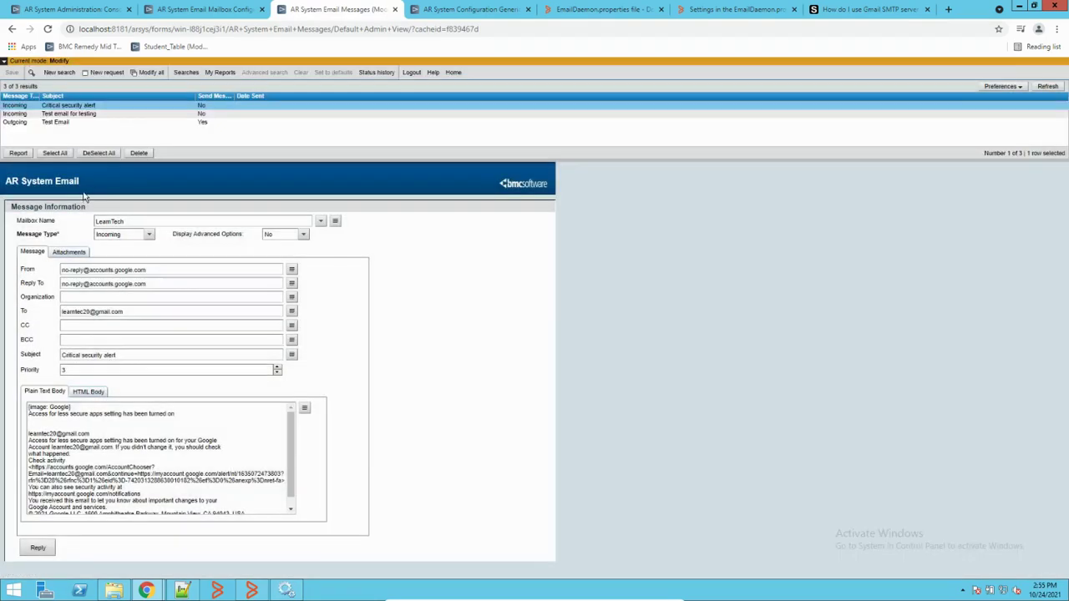
click(71, 117)
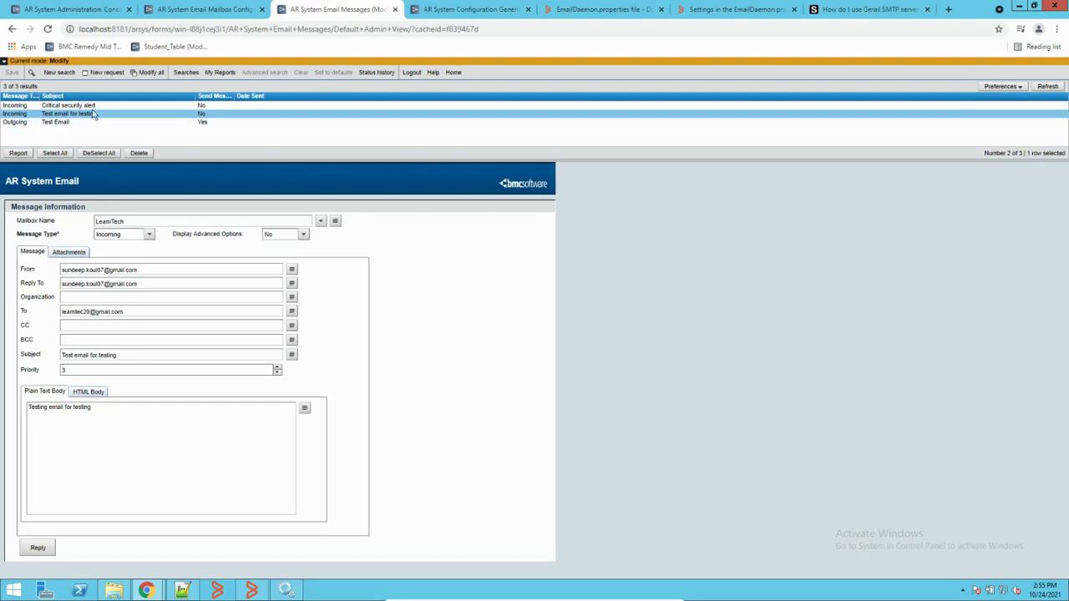
click(72, 122)
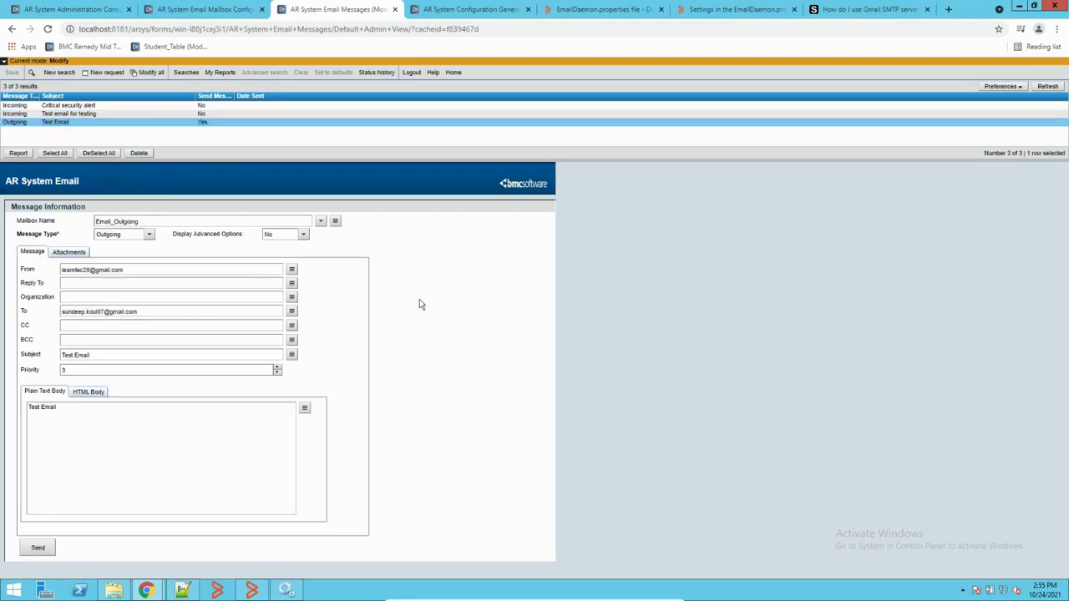
Step: Refresh the email message list repeatedly to check whether the Test Email was sent
click(1050, 86)
click(1050, 88)
click(1050, 86)
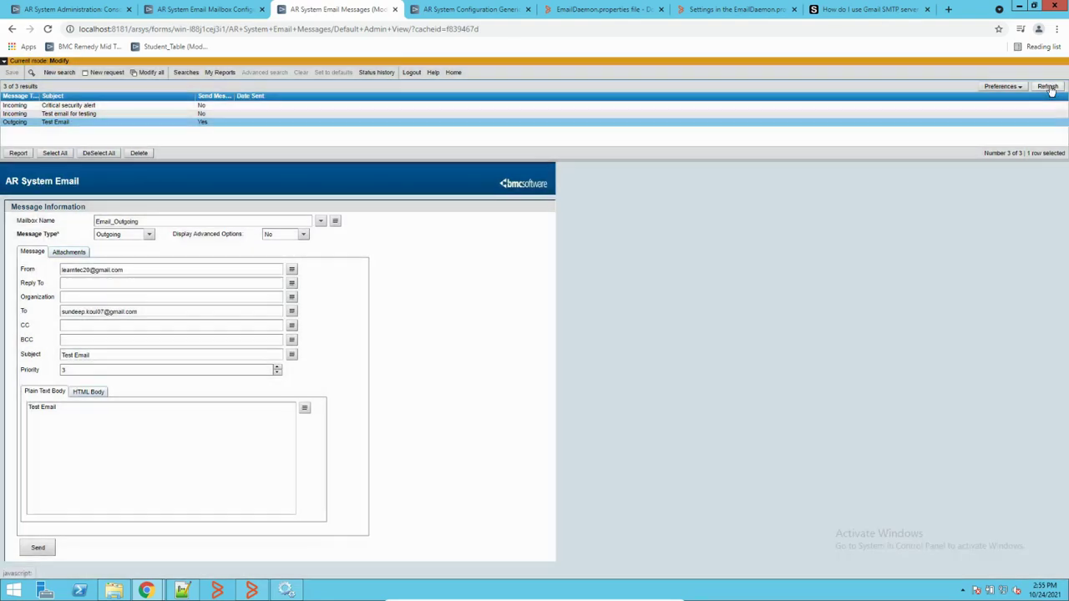
click(1049, 87)
click(1049, 87)
click(1050, 87)
click(1050, 87)
Step: Refresh the AREmail Logs folder and view the current email.log in Notepad++
click(113, 591)
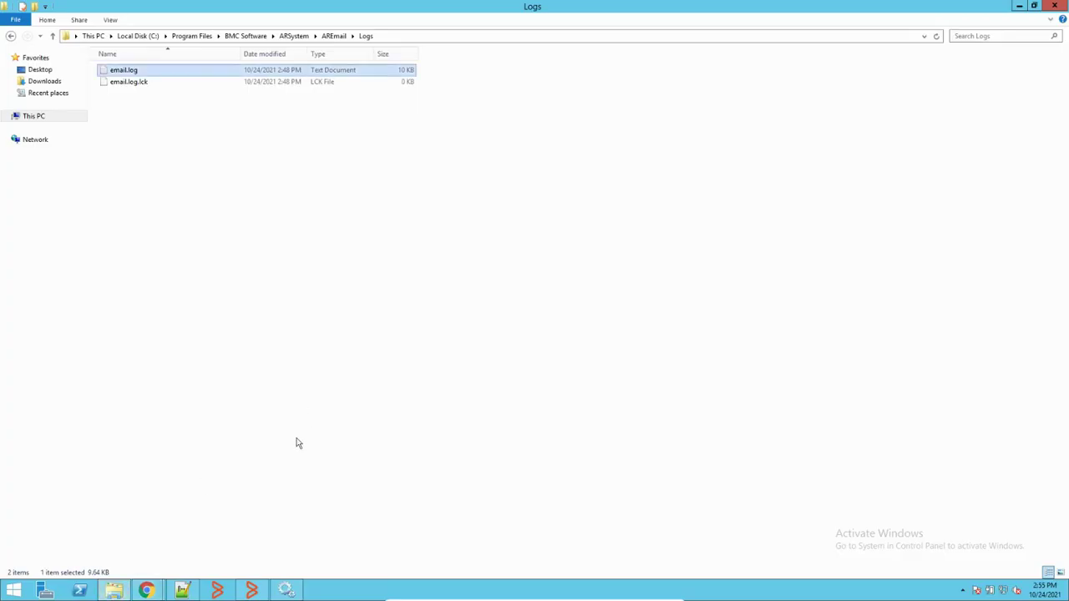
right_click(296, 223)
click(330, 264)
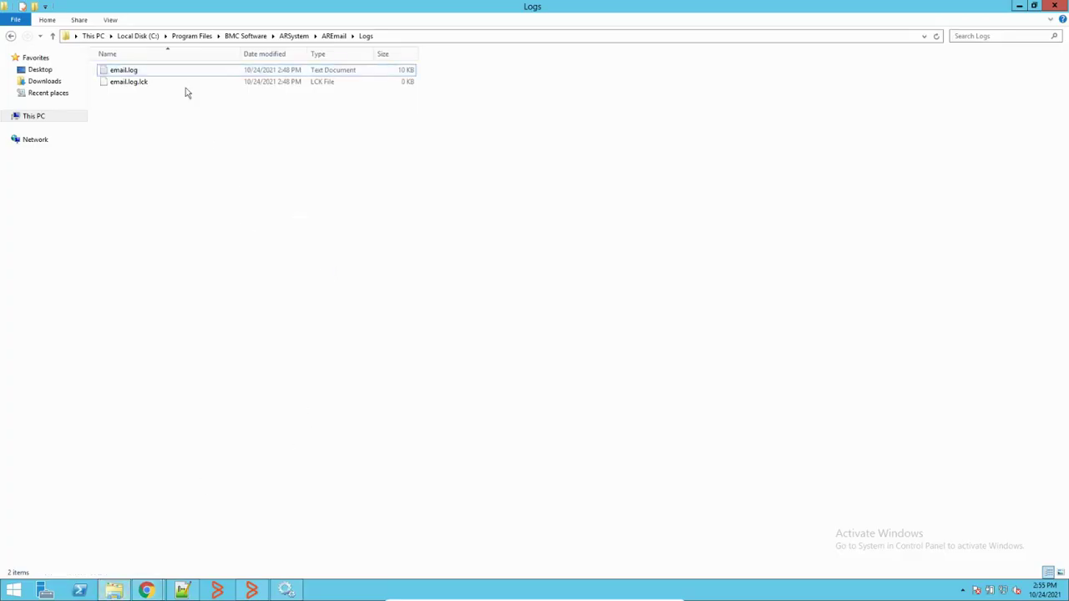
right_click(204, 160)
click(234, 206)
right_click(135, 73)
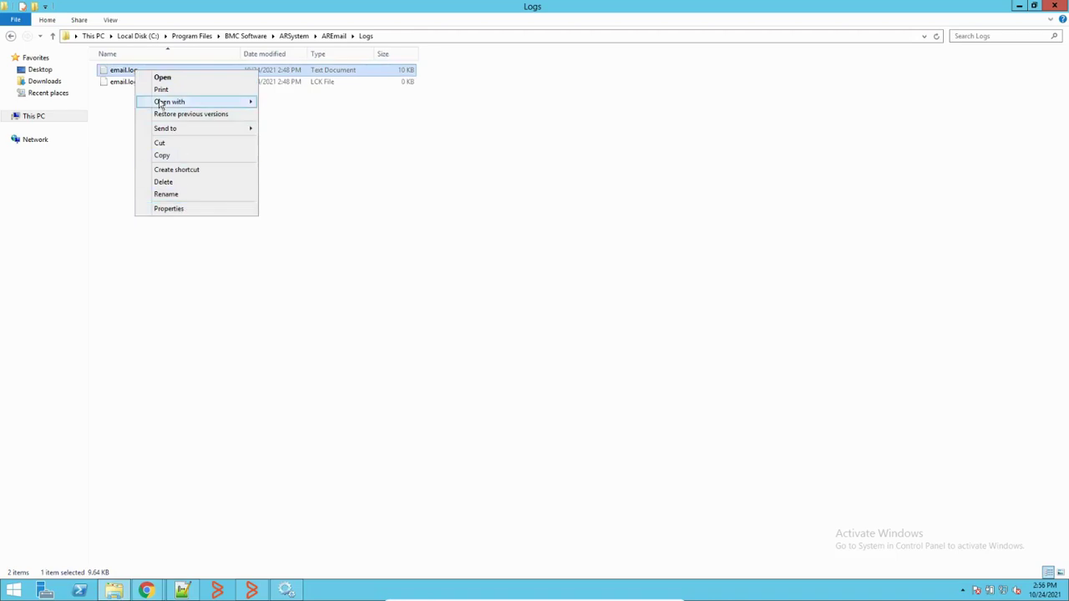
mouse_move(238, 101)
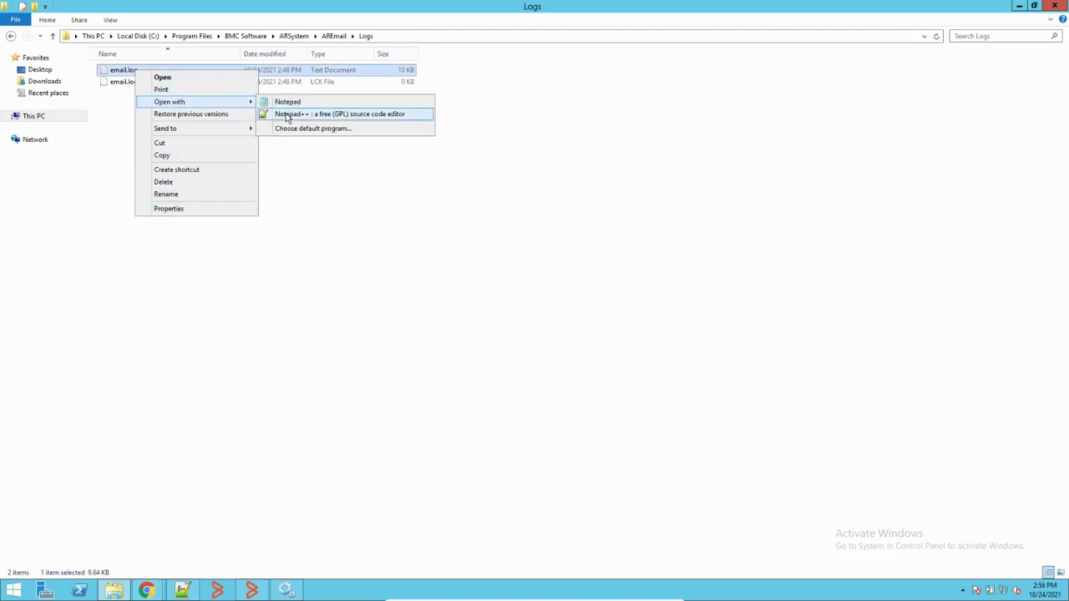
click(285, 114)
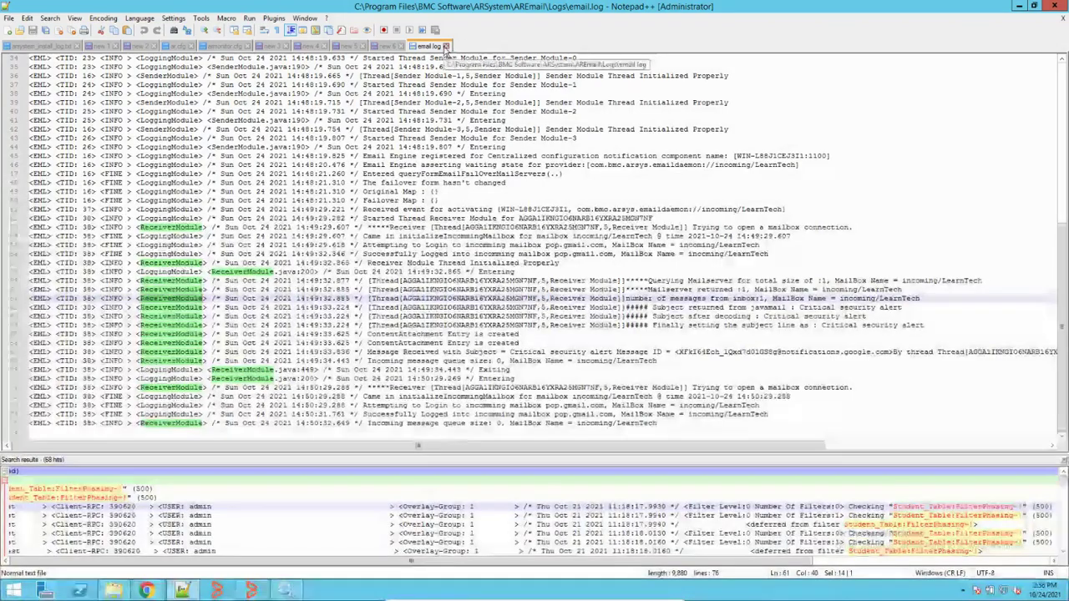
click(446, 47)
Step: Delete email.log.lck, skipping the locked email.log, and check email.log's contents
click(116, 592)
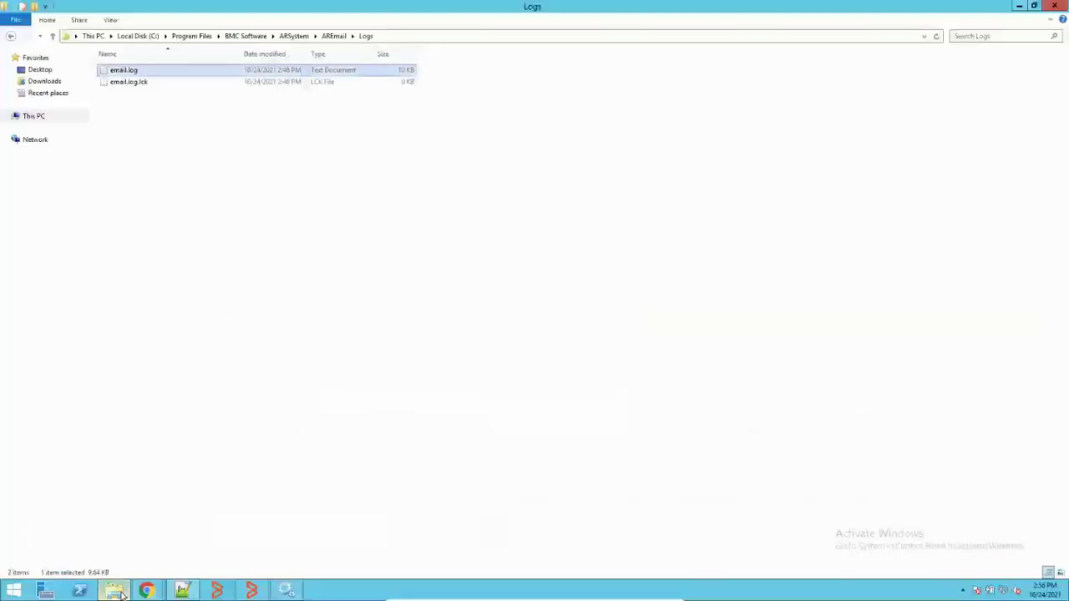
drag(162, 117, 198, 66)
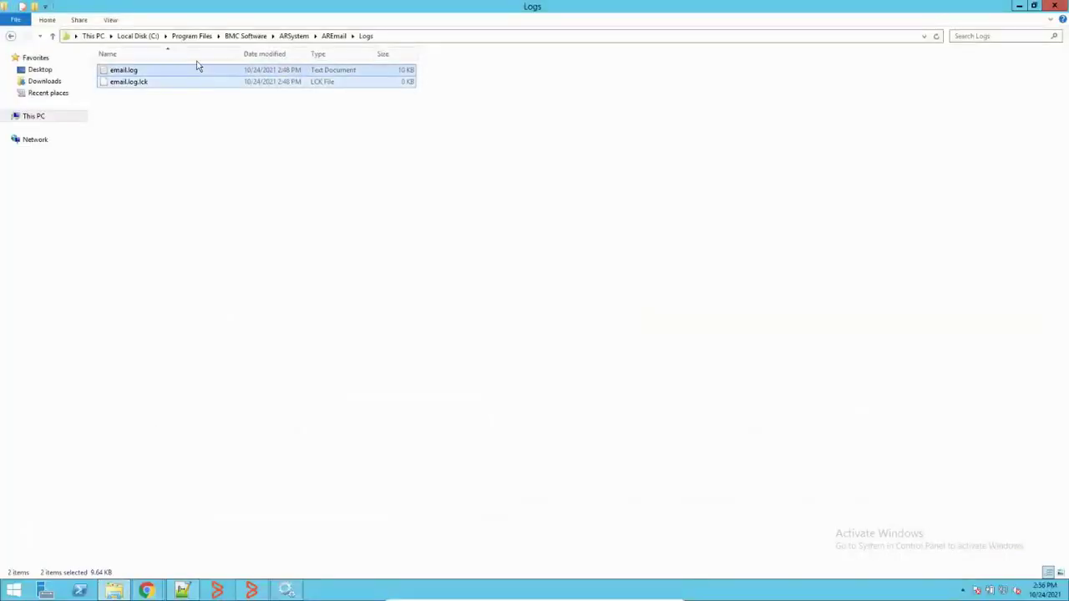
key(Delete)
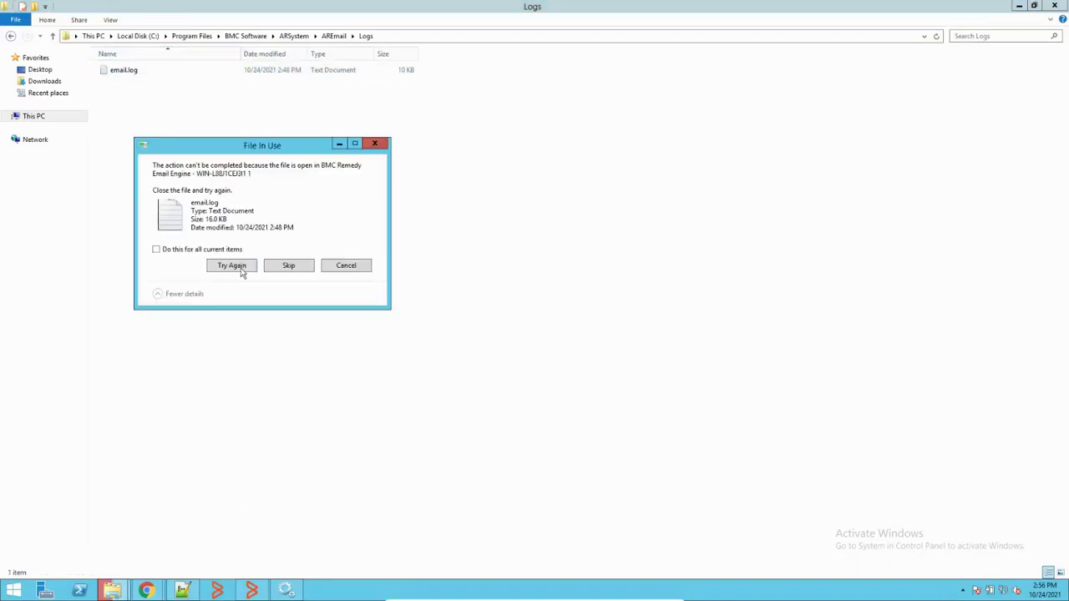
click(183, 590)
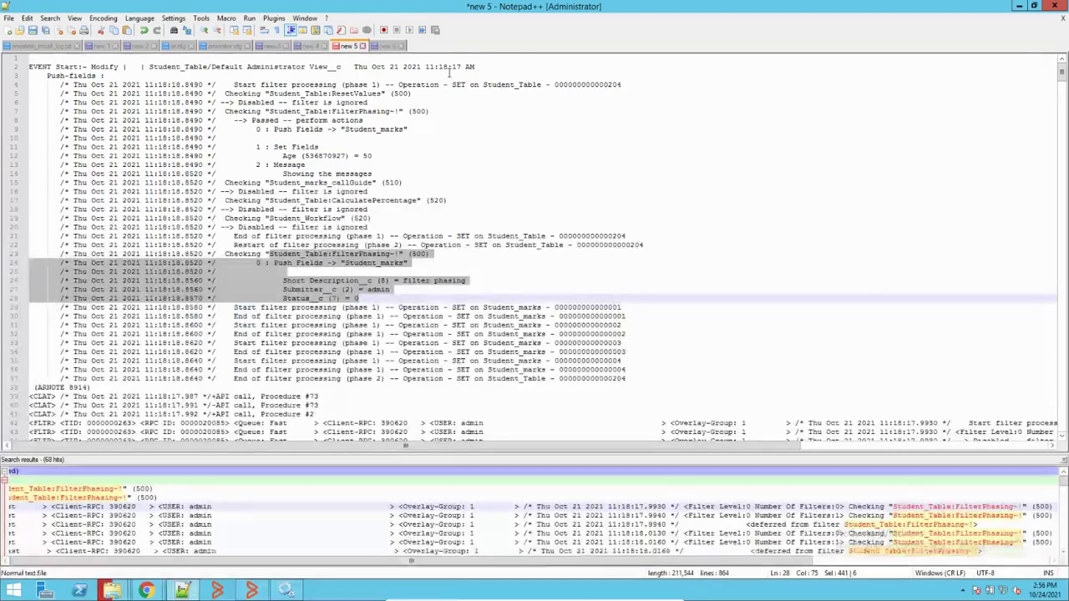
click(1019, 6)
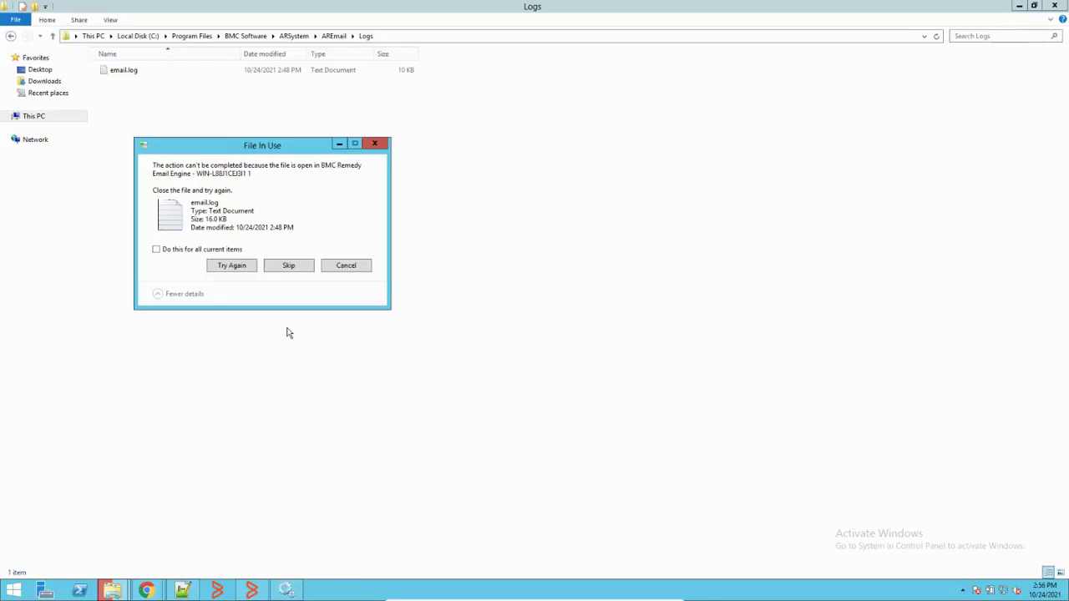
click(238, 267)
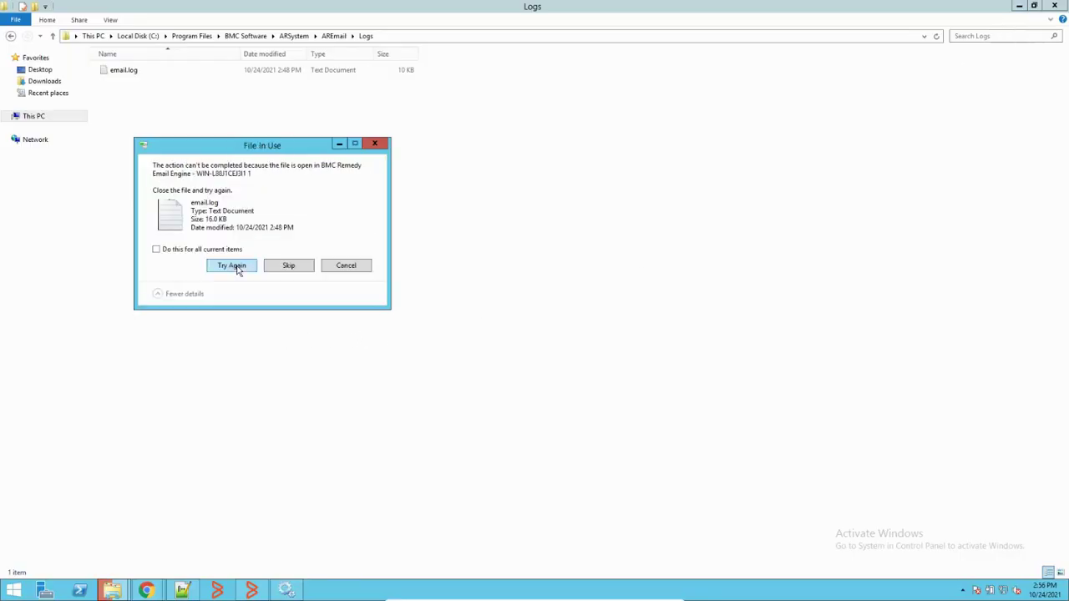
click(288, 266)
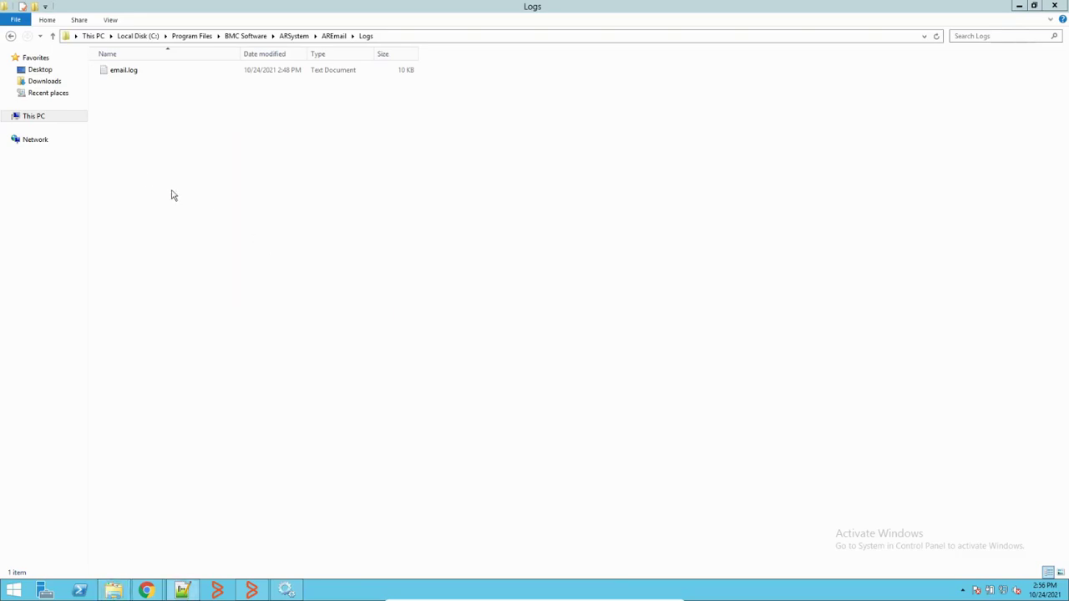
click(121, 70)
double_click(121, 70)
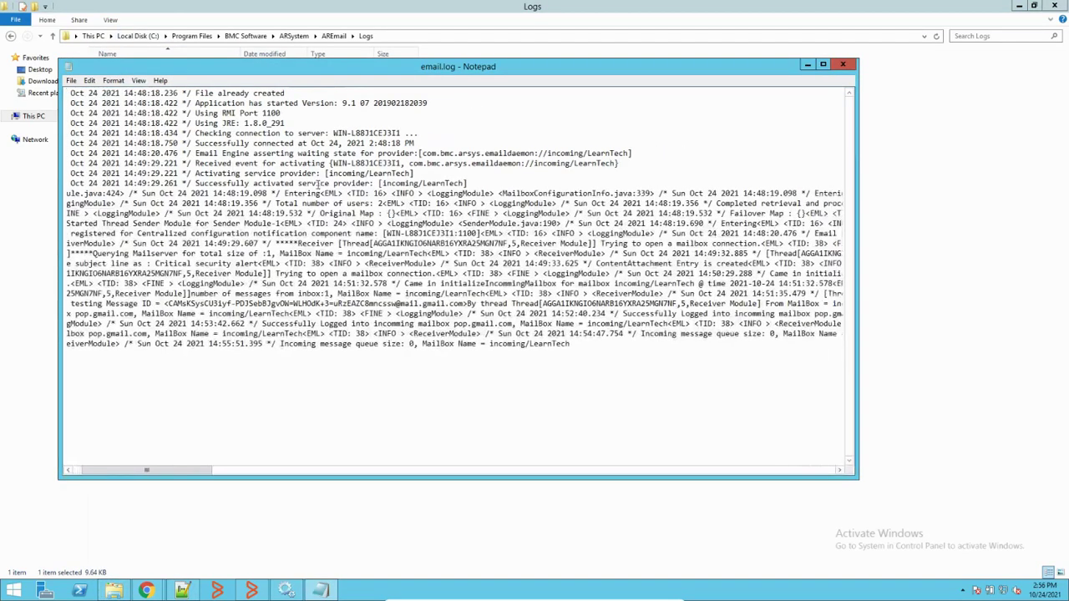
click(844, 65)
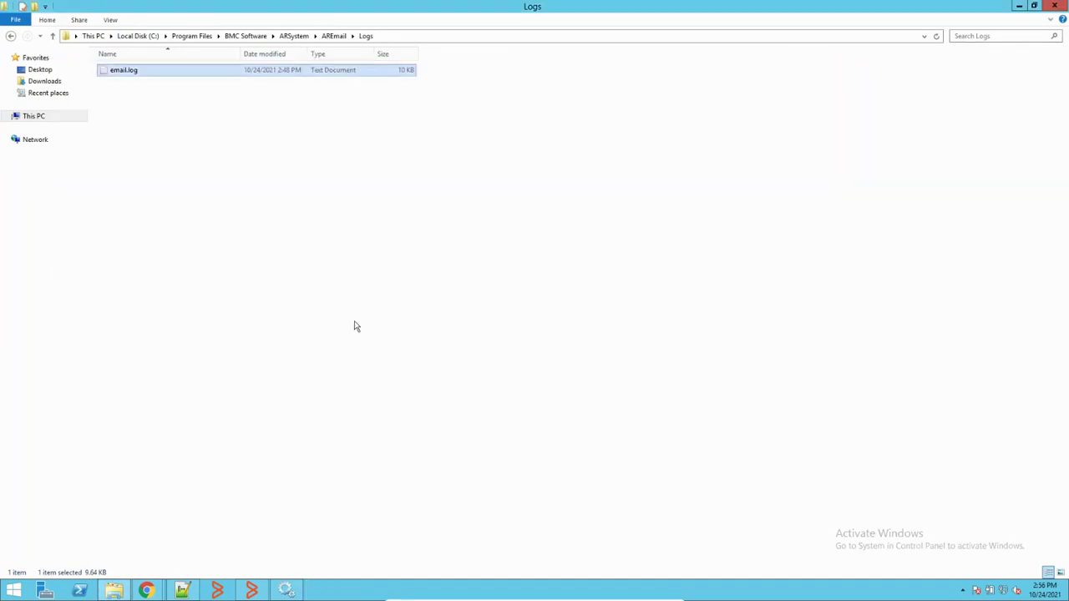
Step: Stop the BMC Remedy Email Engine service, delete email.log, then start the service again
click(286, 591)
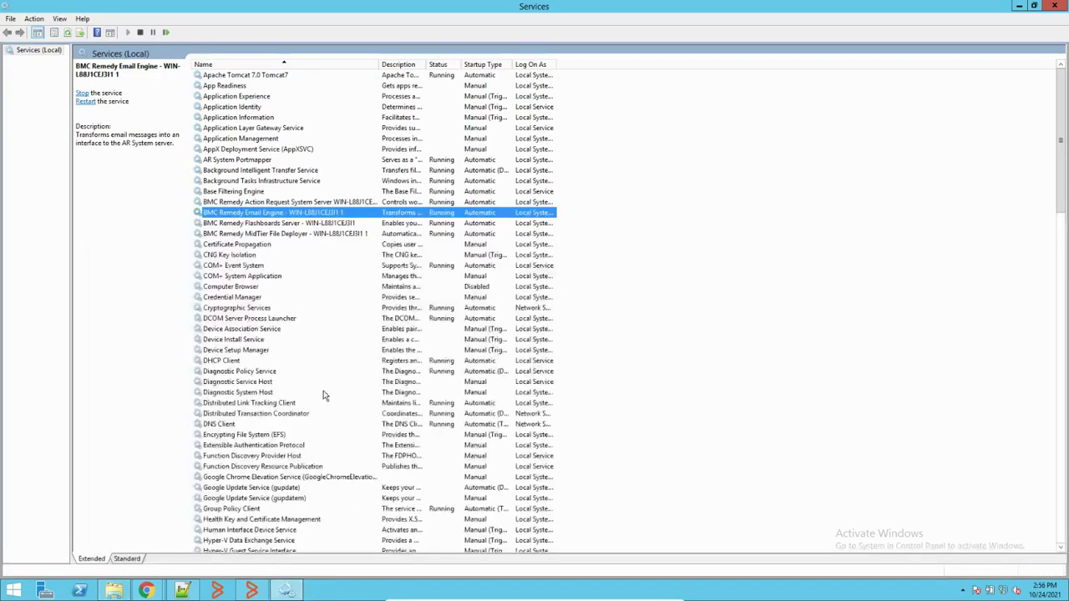
right_click(270, 215)
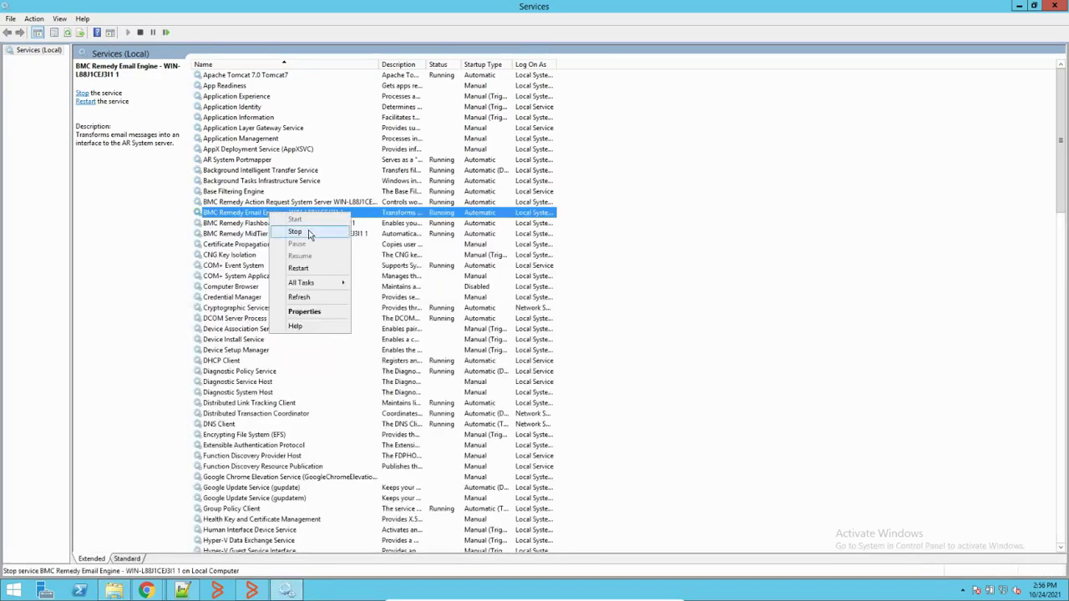
click(310, 232)
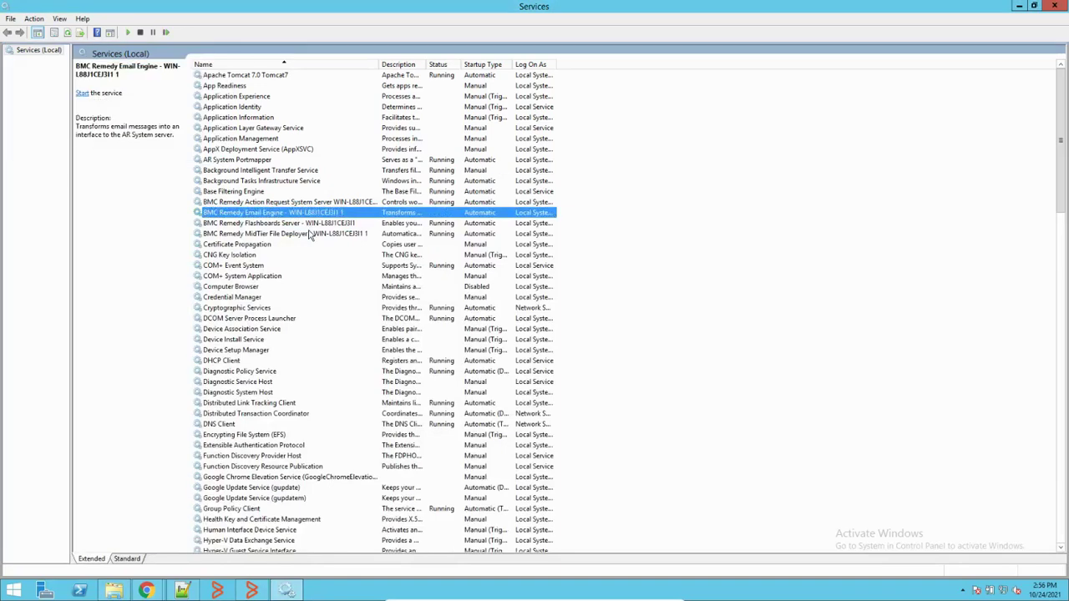
click(1019, 7)
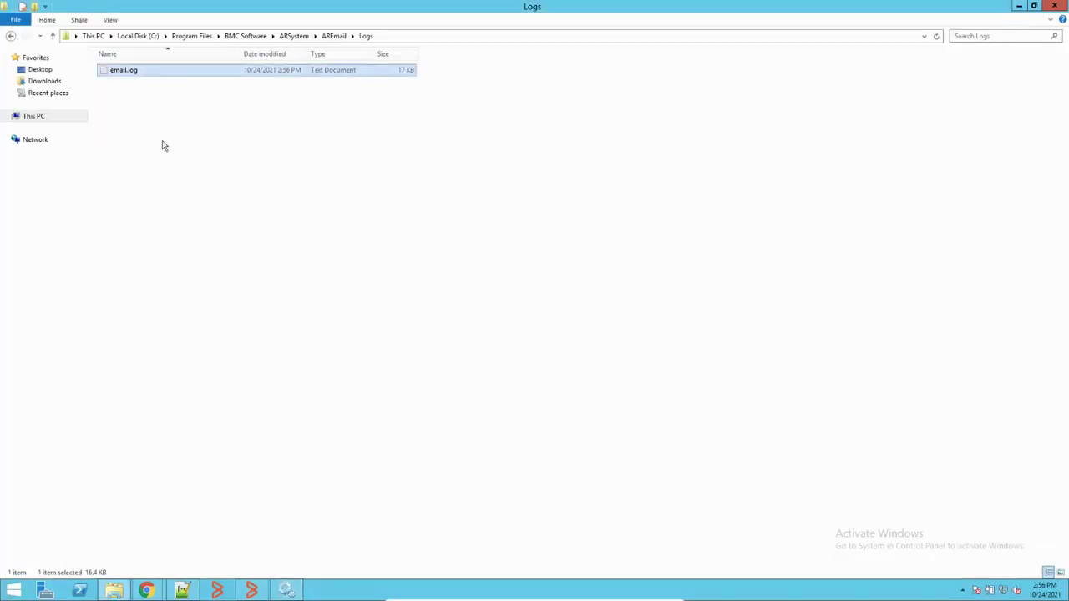
drag(162, 141, 233, 71)
key(Delete)
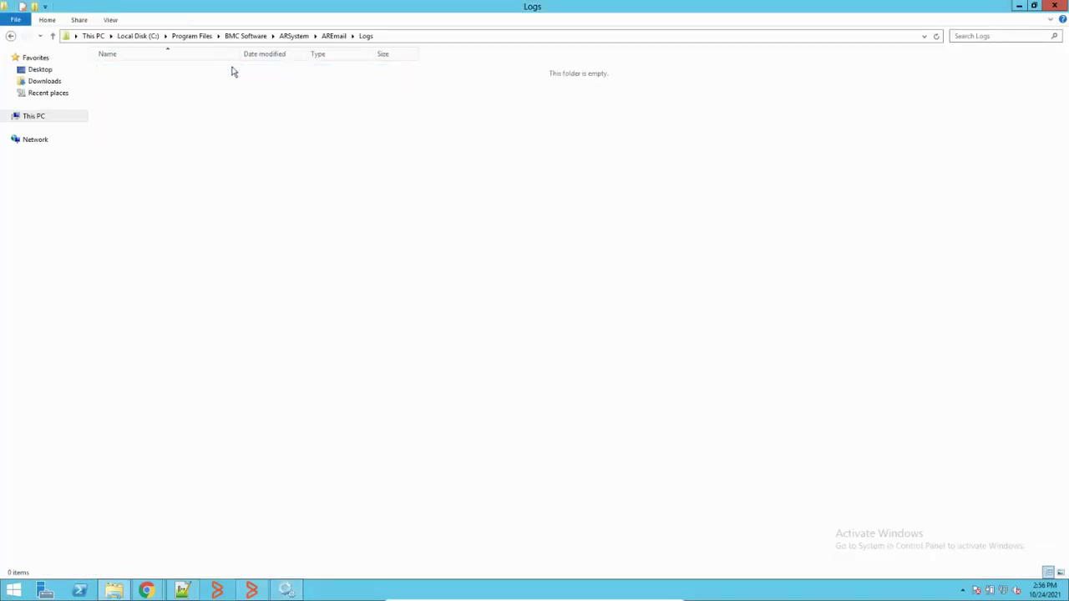
click(286, 590)
right_click(339, 215)
click(373, 221)
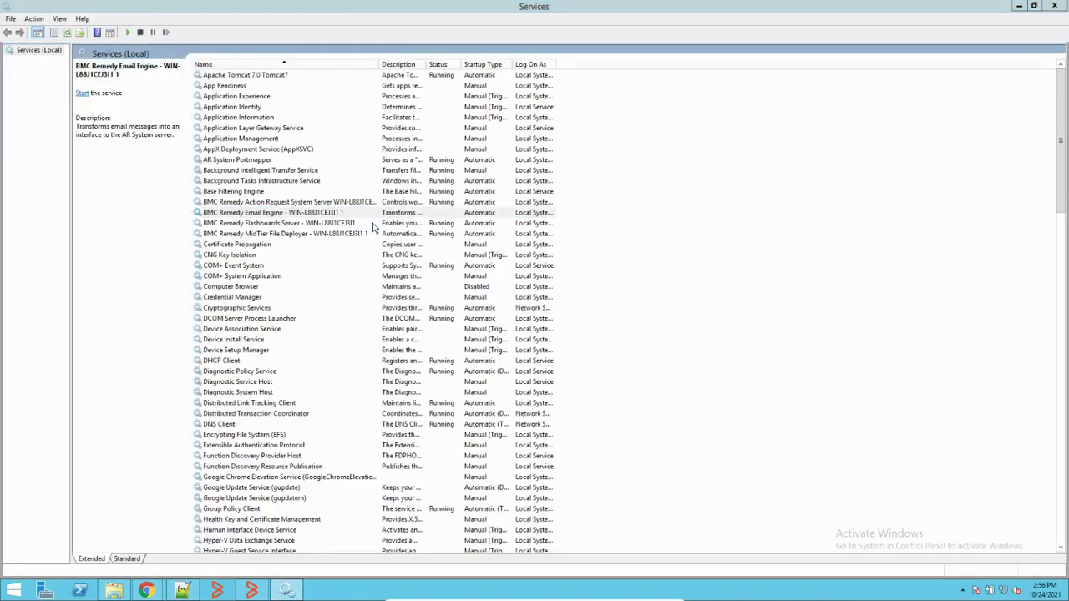
Step: Refresh the Logs folder twice to reveal the regenerated email.log, then return to AR System Email Messages
click(114, 591)
right_click(307, 200)
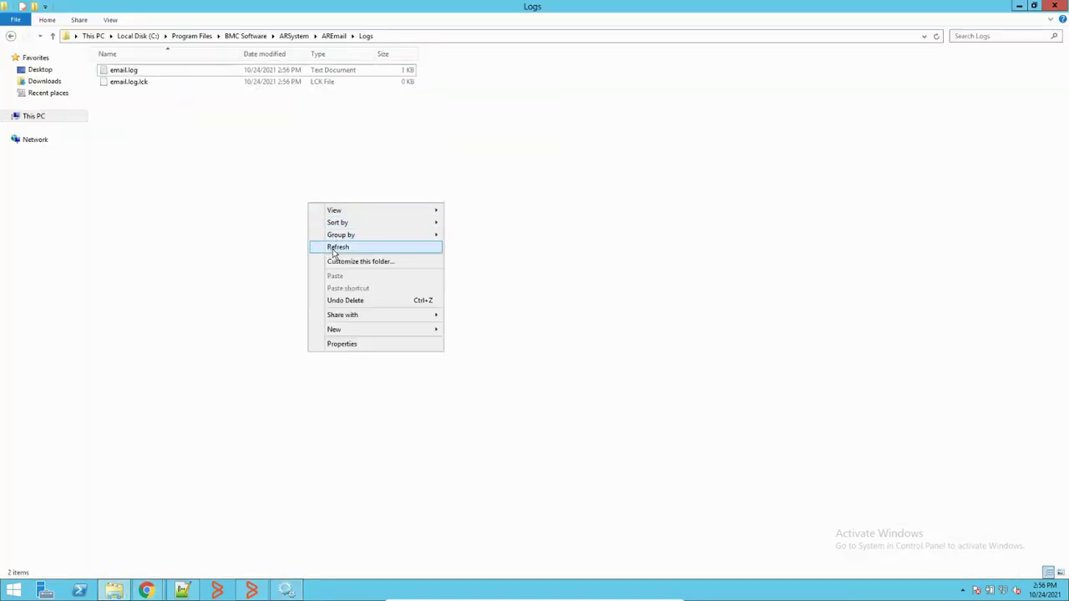
click(316, 246)
right_click(253, 204)
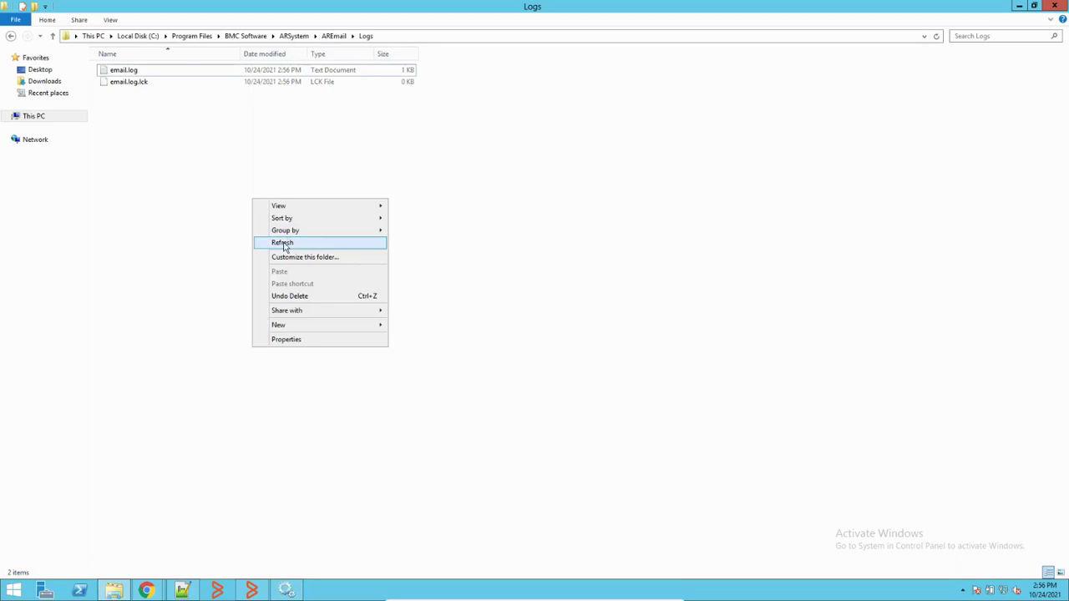
click(285, 243)
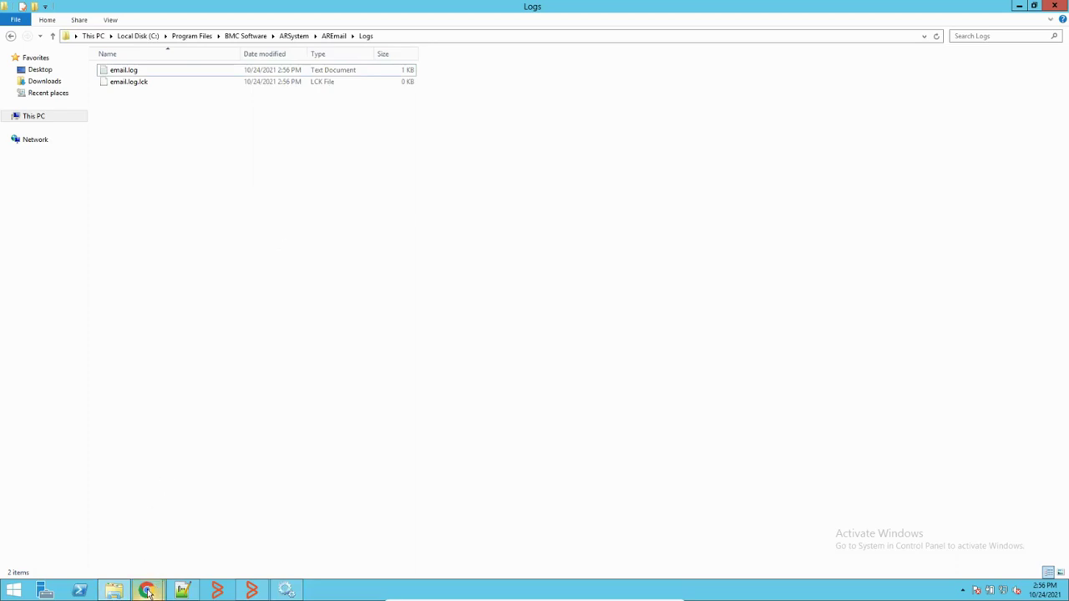
mouse_move(146, 591)
click(93, 536)
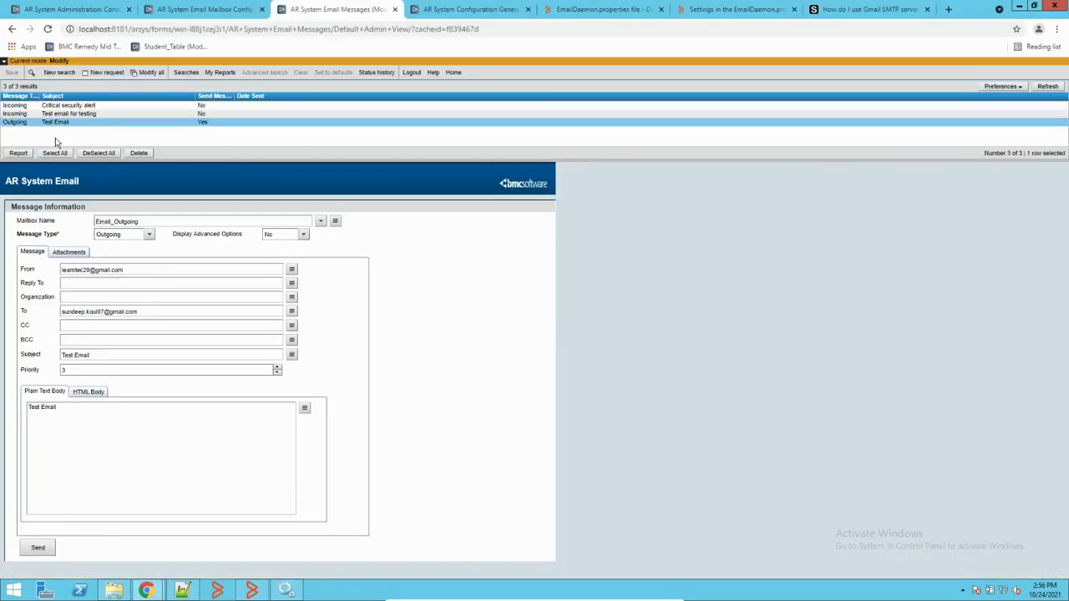
Step: Refresh the message list three times to check the Test Email's sent date, then return to the Logs folder
click(1047, 86)
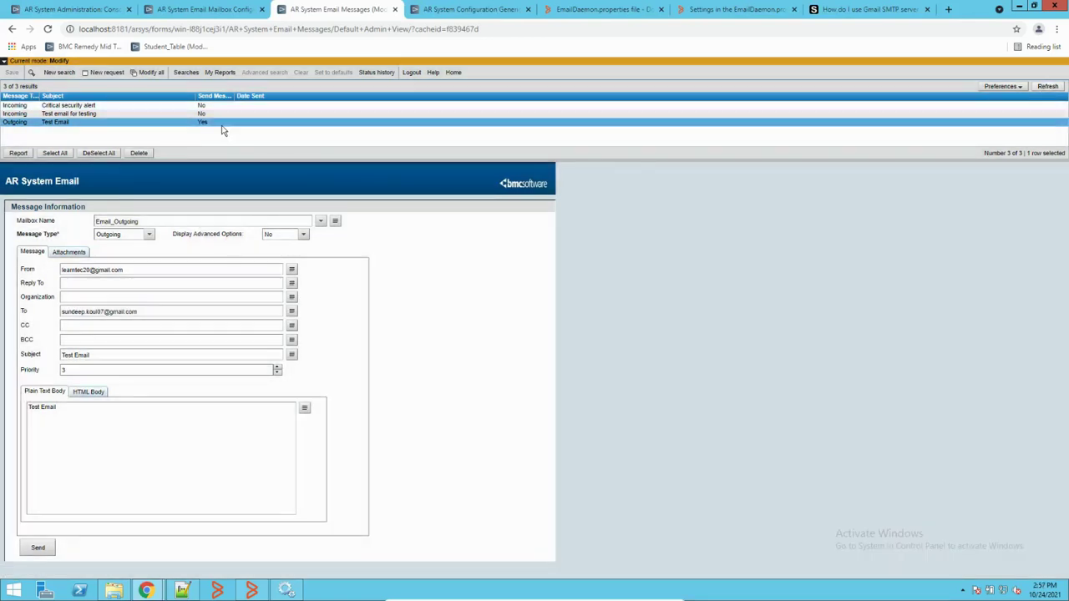
click(1048, 87)
click(1047, 87)
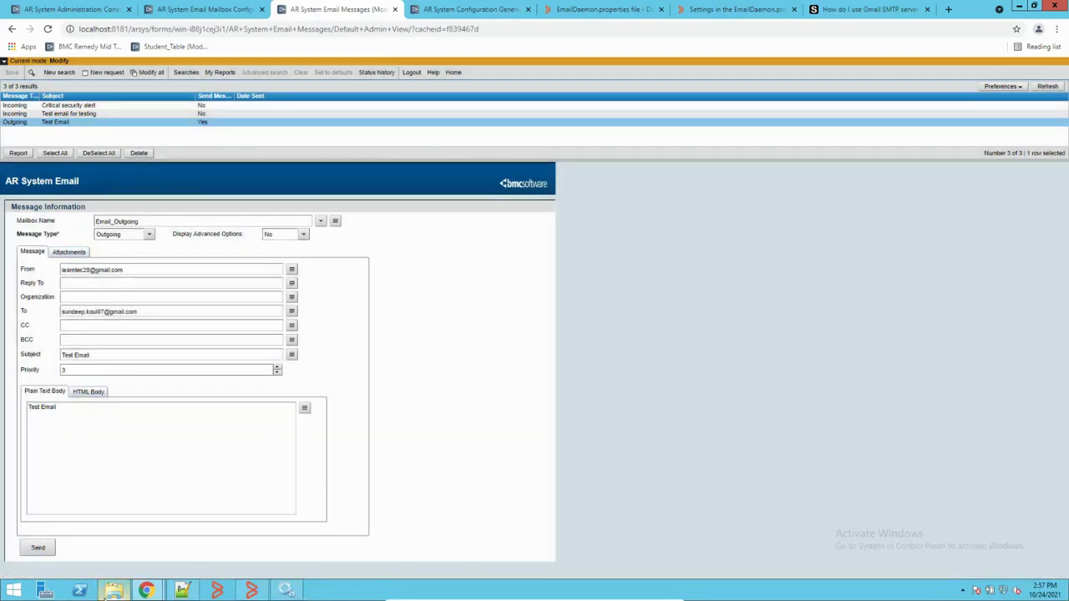
click(119, 591)
right_click(309, 211)
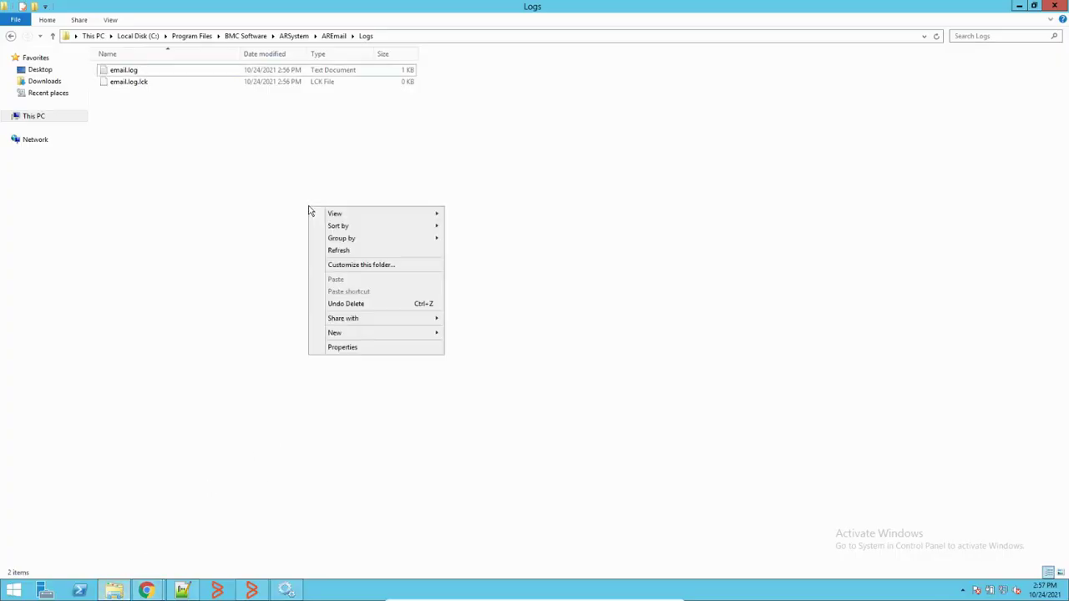
Step: Refresh the Logs folder and open the new email.log in Notepad++
click(339, 250)
right_click(136, 73)
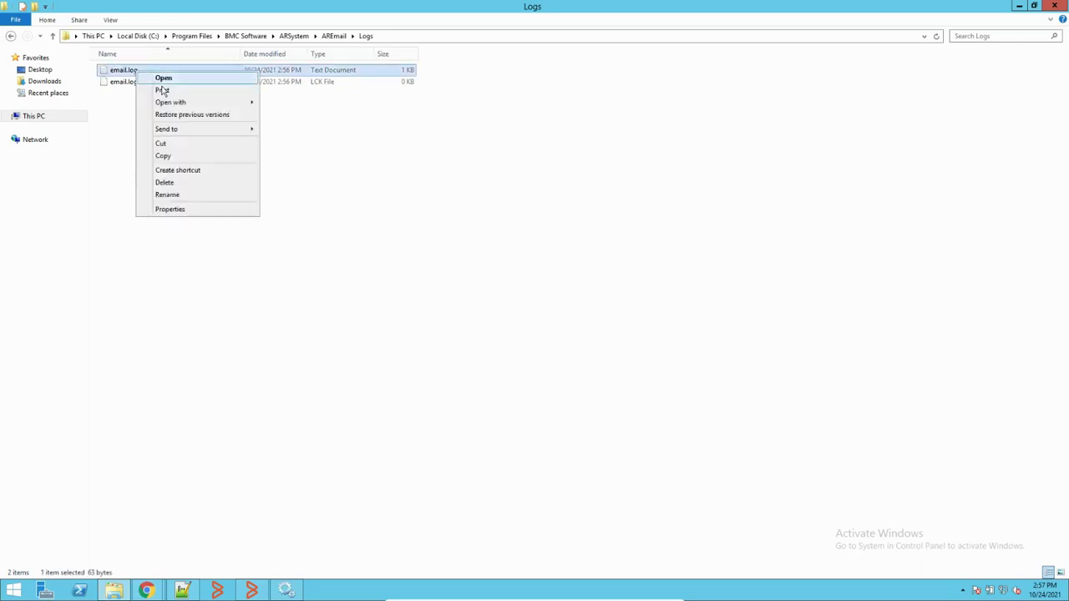
mouse_move(200, 102)
click(289, 116)
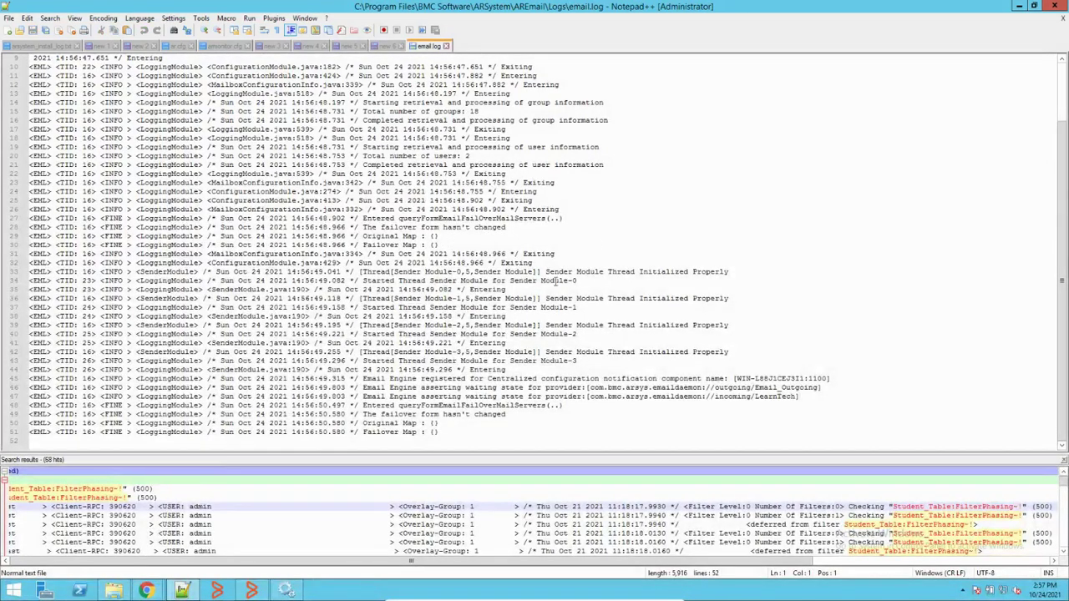
Step: Highlight the outgoing/Email_Outgoing provider lines and all SenderModule entries, then return to AR System Email Messages
scroll(579, 282, up, 3)
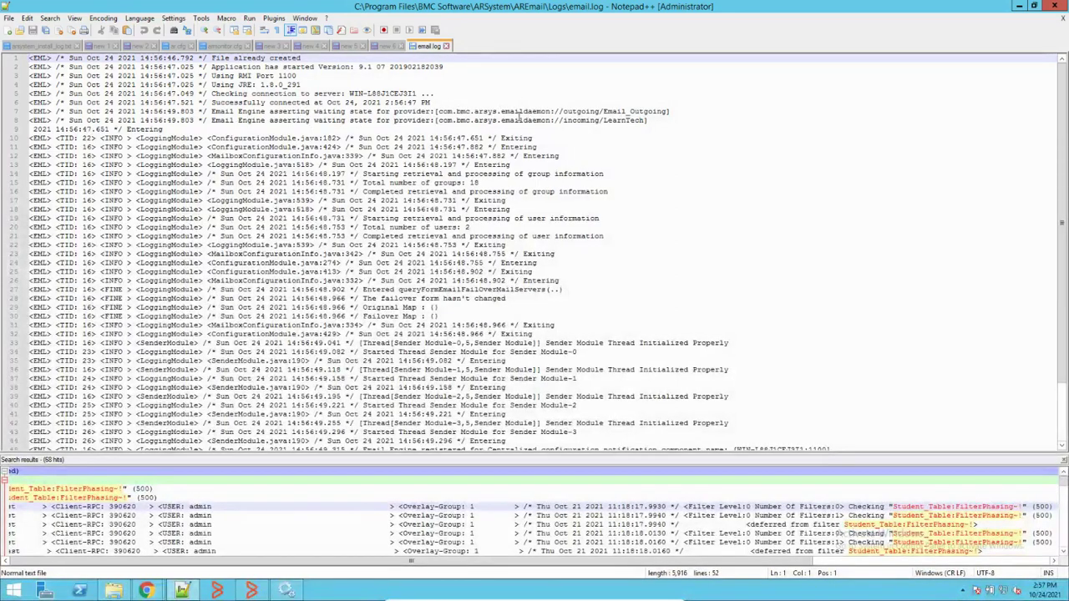
drag(563, 111, 671, 110)
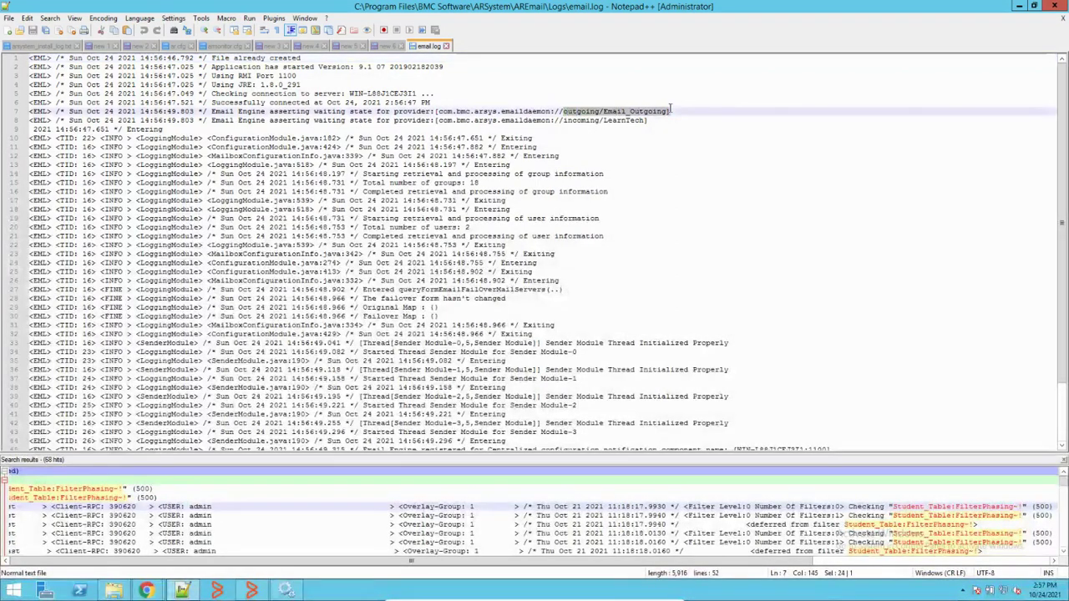
drag(565, 120, 644, 111)
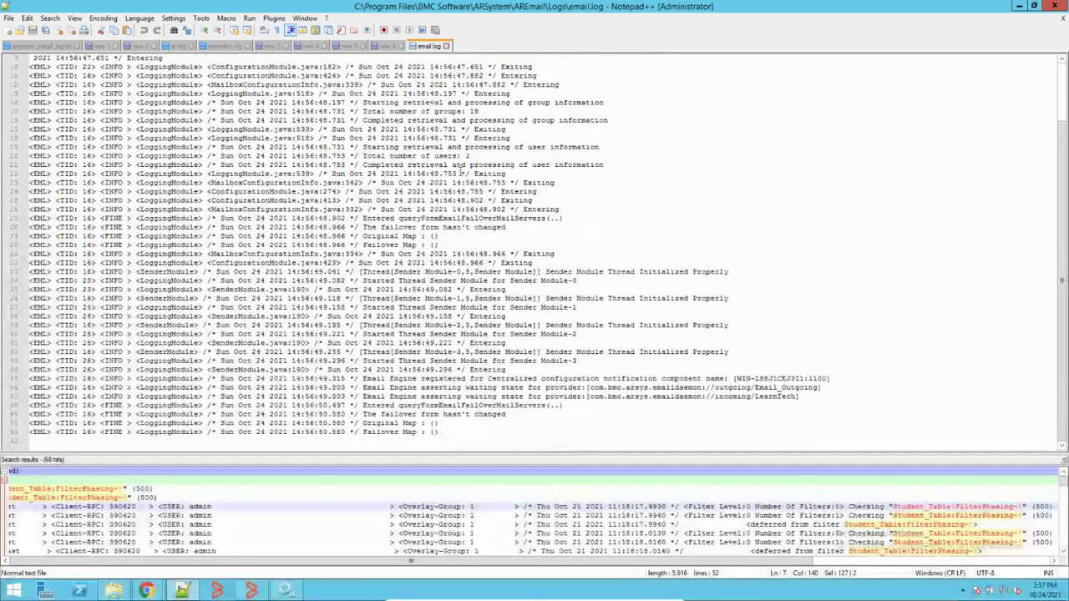
scroll(466, 134, down, 3)
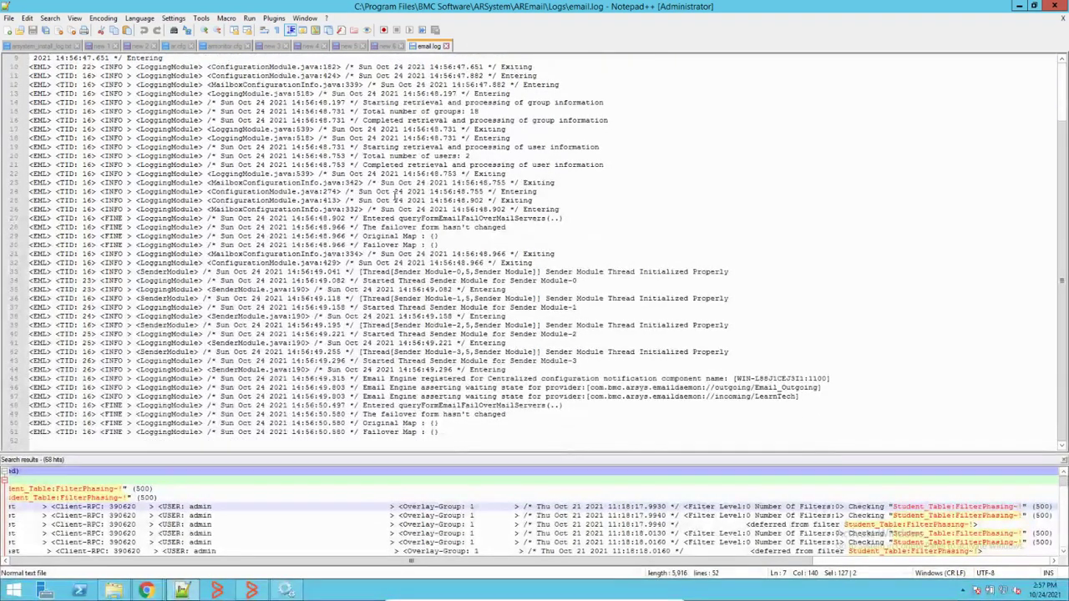
double_click(231, 289)
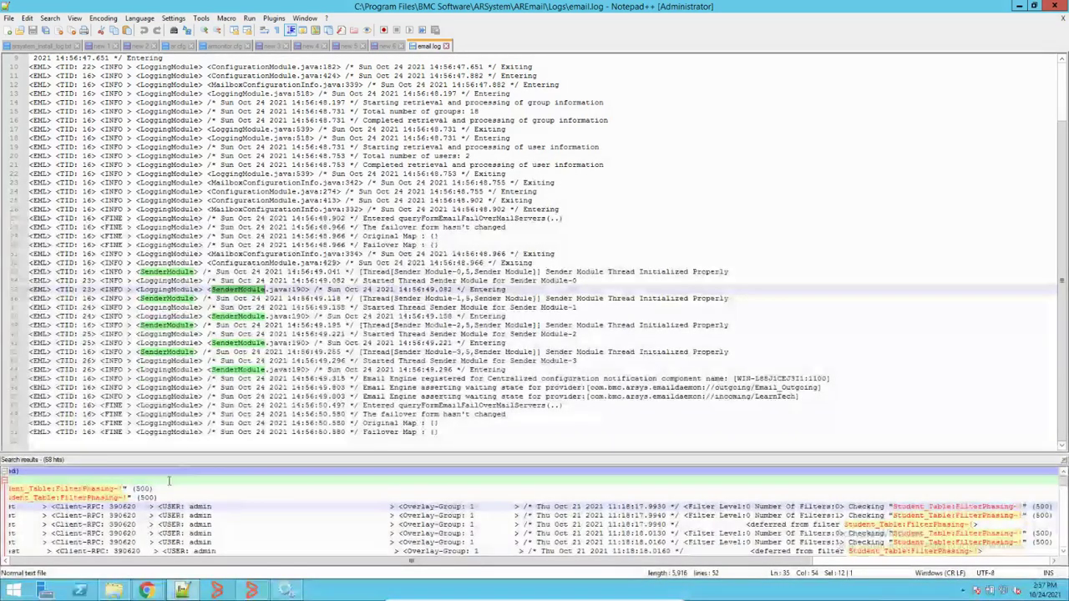
mouse_move(148, 589)
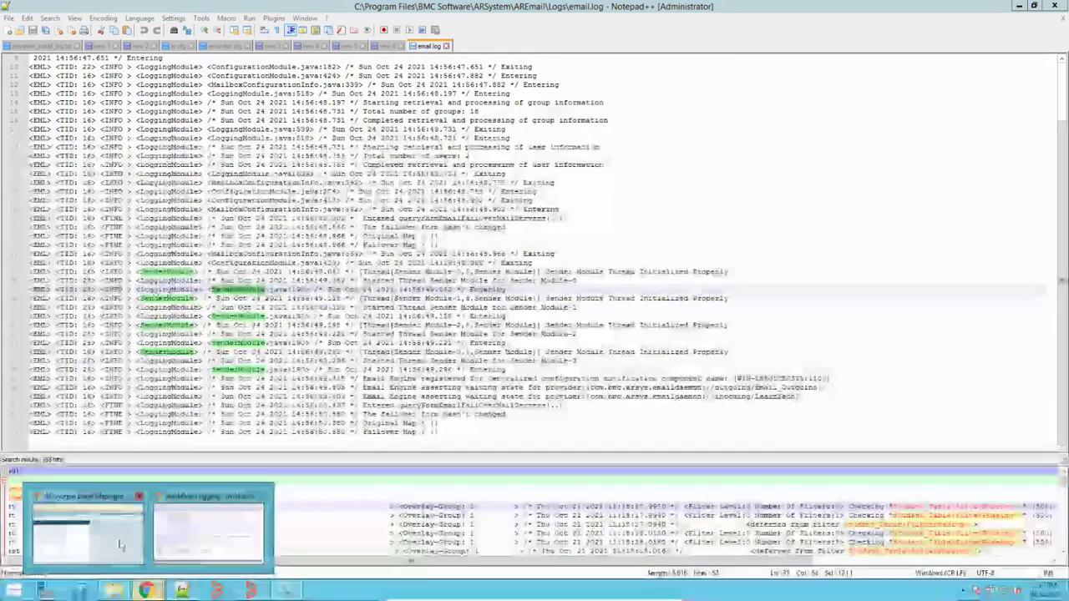
click(88, 527)
Step: Refresh the email message list repeatedly to see whether the Test Email has been sent
click(1048, 87)
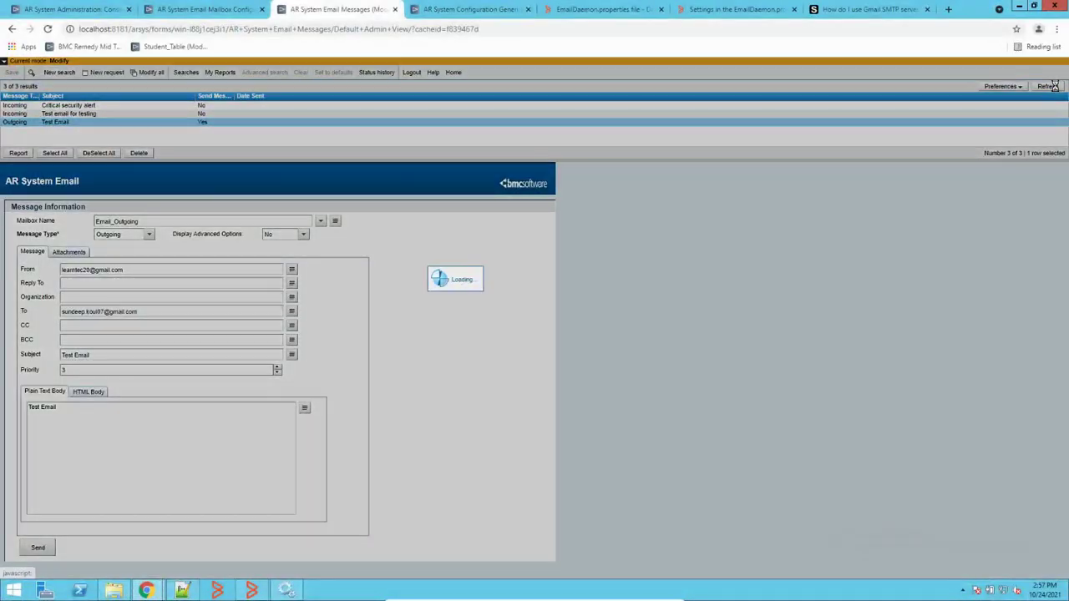
click(1048, 87)
click(1049, 87)
click(1049, 87)
click(1049, 87)
click(1049, 87)
click(1049, 87)
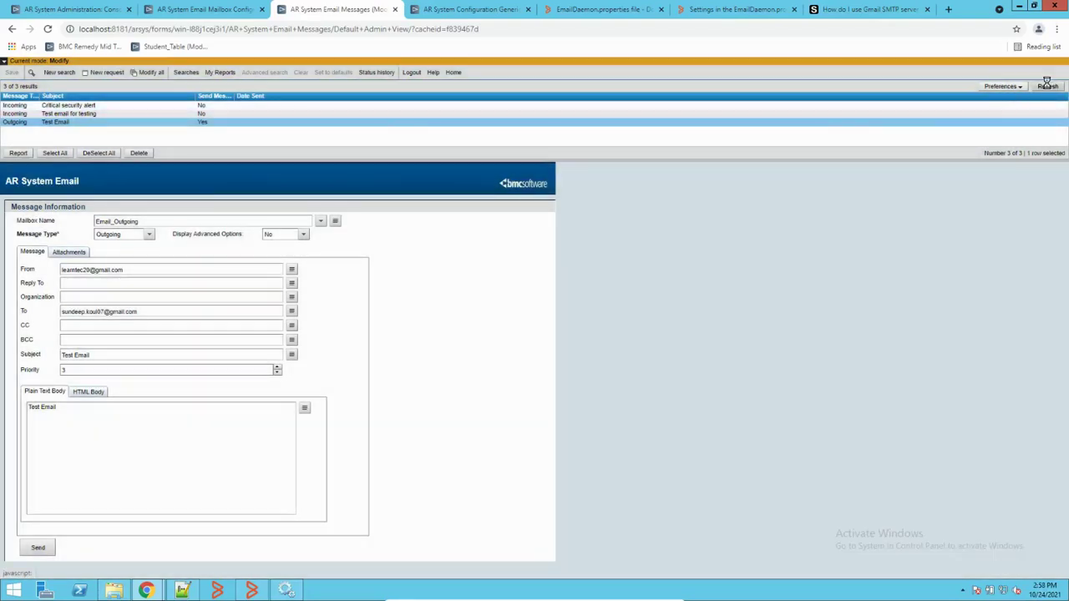
click(1048, 86)
click(1048, 87)
click(1049, 87)
Step: Review the outgoing mailbox configuration, then return to the message list and refresh it again
click(222, 10)
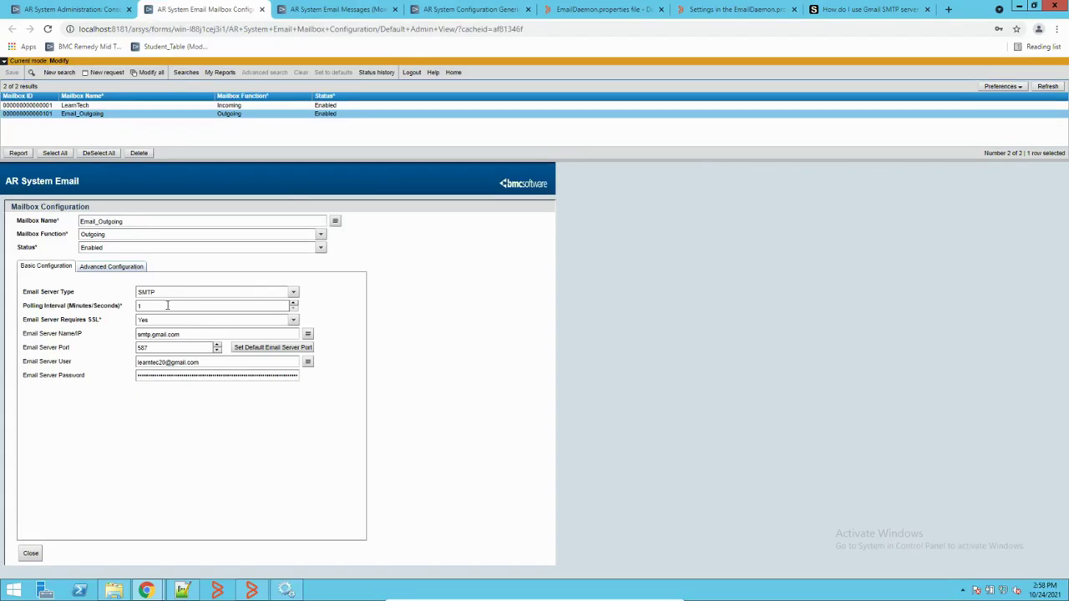
click(319, 9)
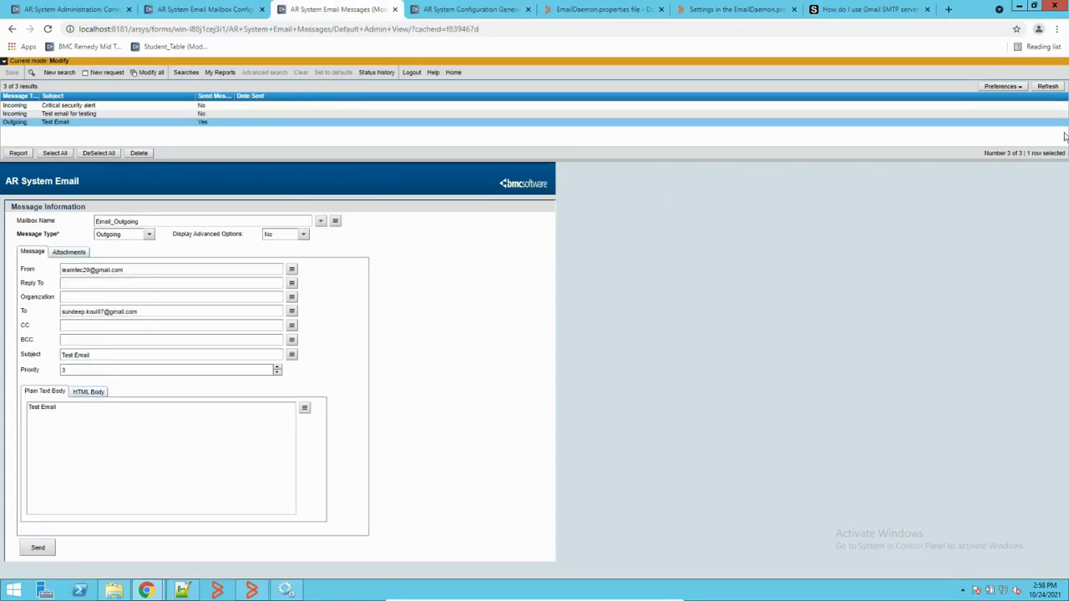
click(1046, 88)
click(1045, 89)
click(1043, 88)
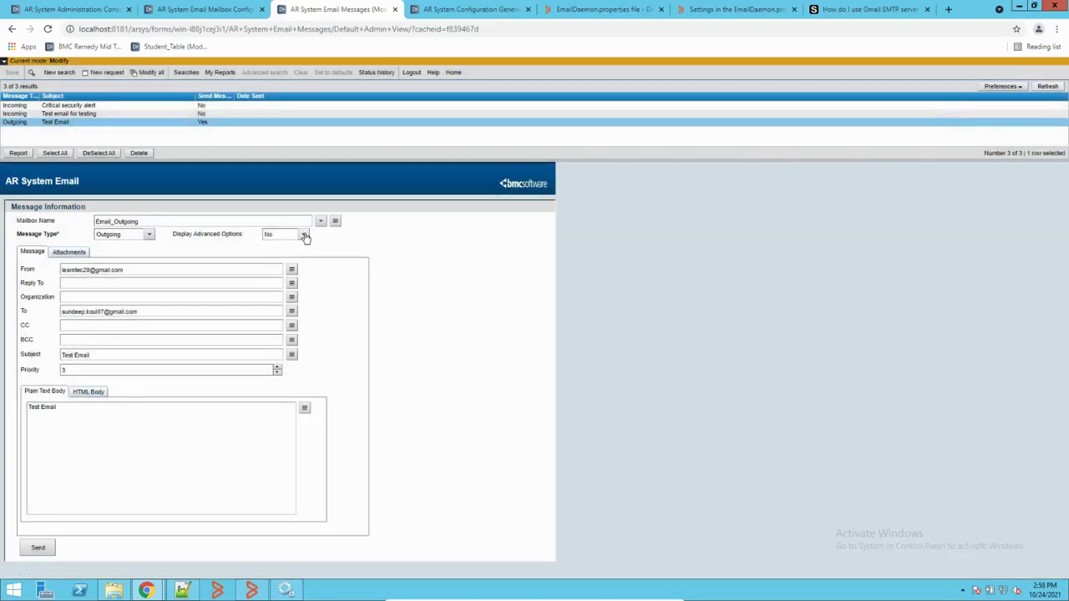
Step: Set Display Advanced Options to Yes, check the Test Email's Errors tab, then set it back to No
click(304, 235)
click(282, 255)
click(167, 253)
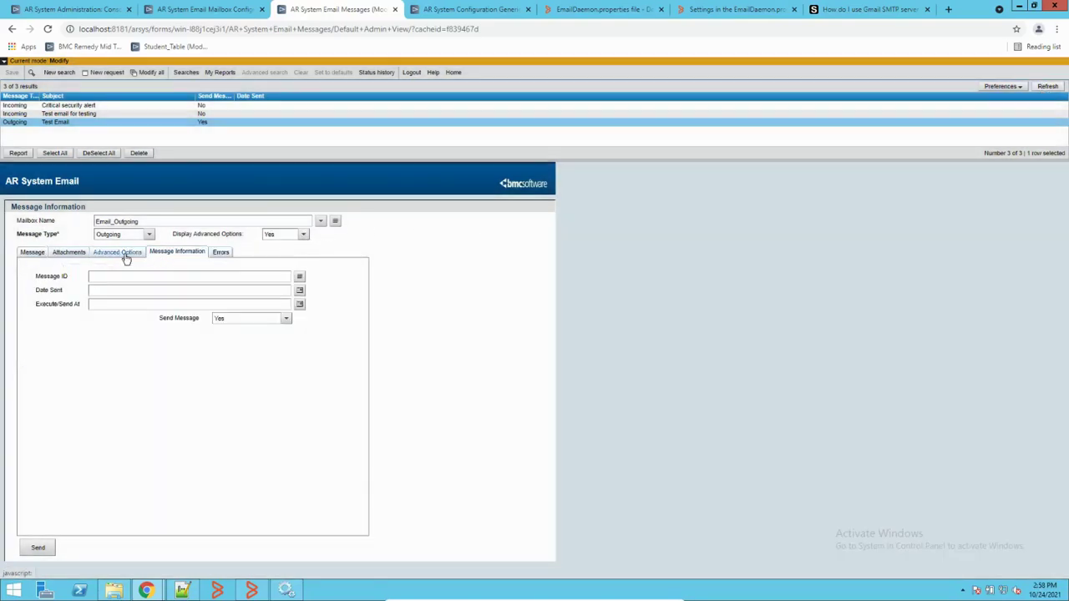
click(124, 255)
click(220, 252)
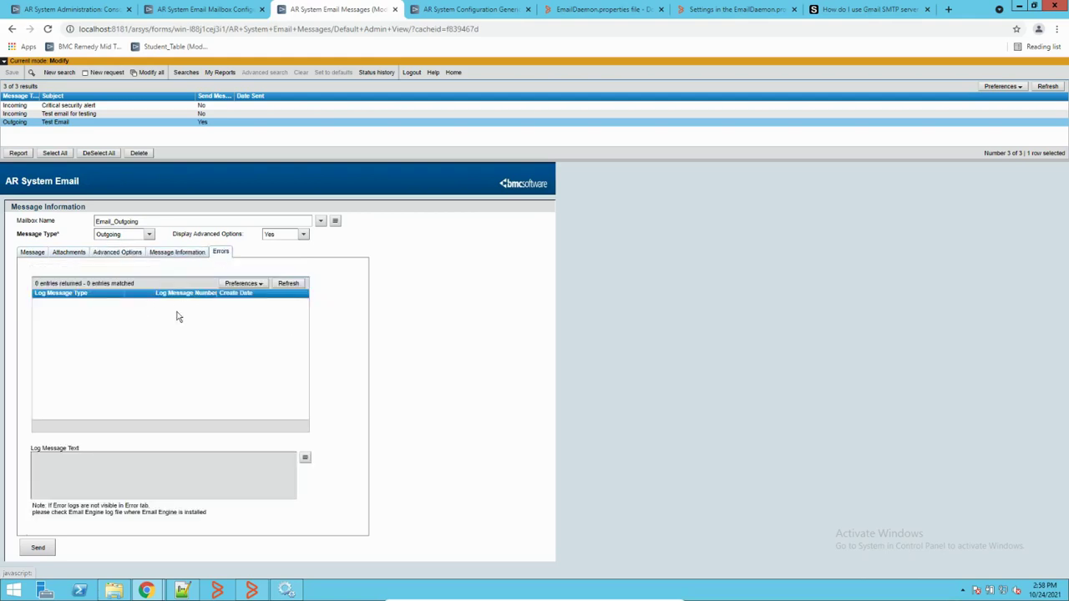
click(117, 254)
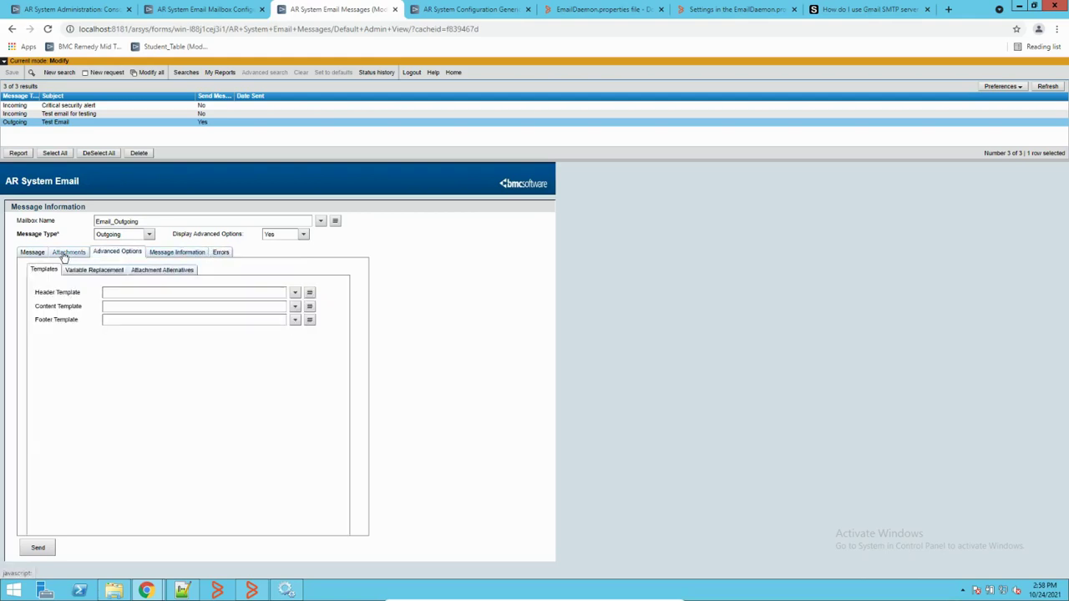
click(65, 255)
click(33, 253)
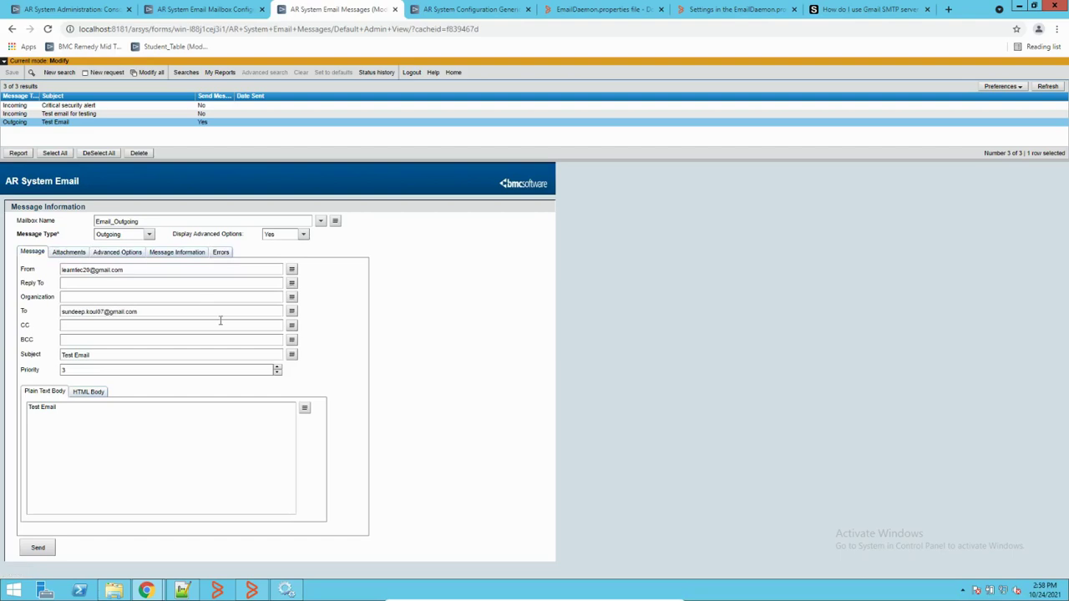
click(304, 236)
click(285, 252)
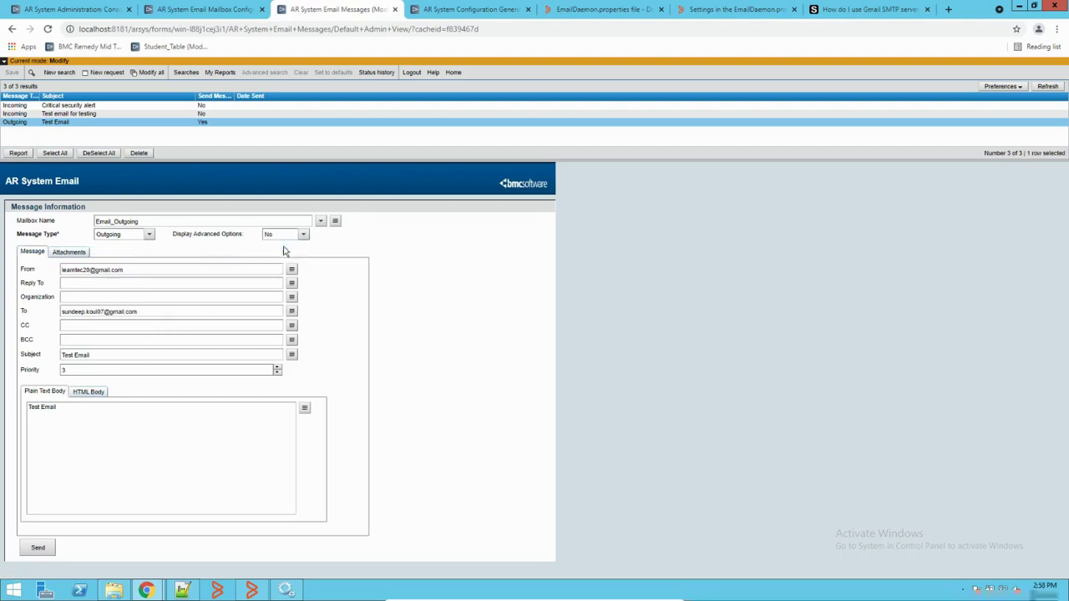
Step: Refresh the message list several more times, then bring the AREmail Logs folder window forward
click(1048, 86)
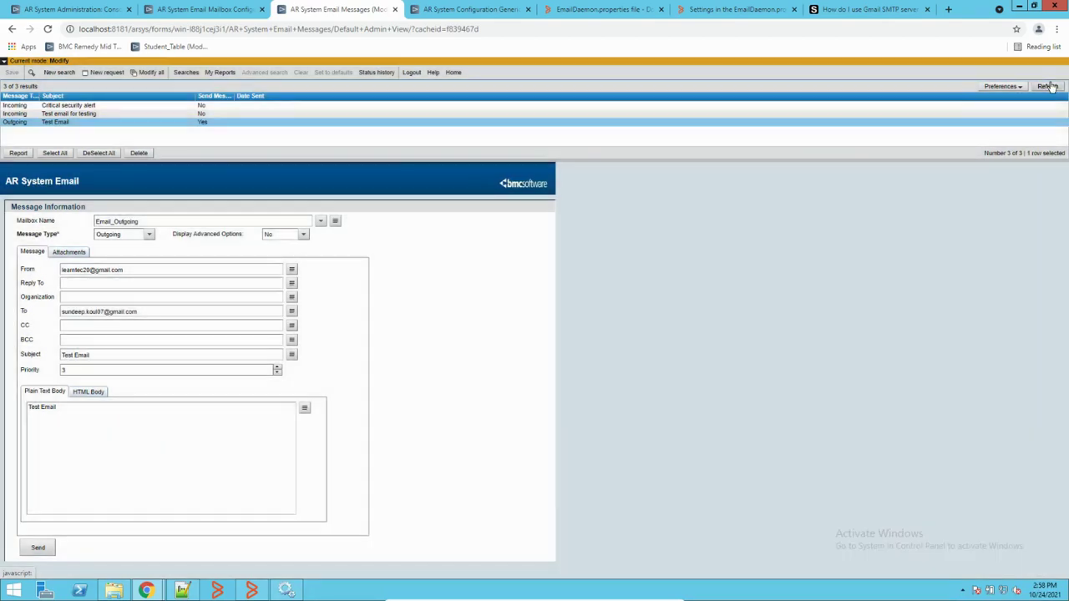
click(1050, 86)
click(1049, 86)
click(1049, 86)
click(1049, 86)
click(1049, 85)
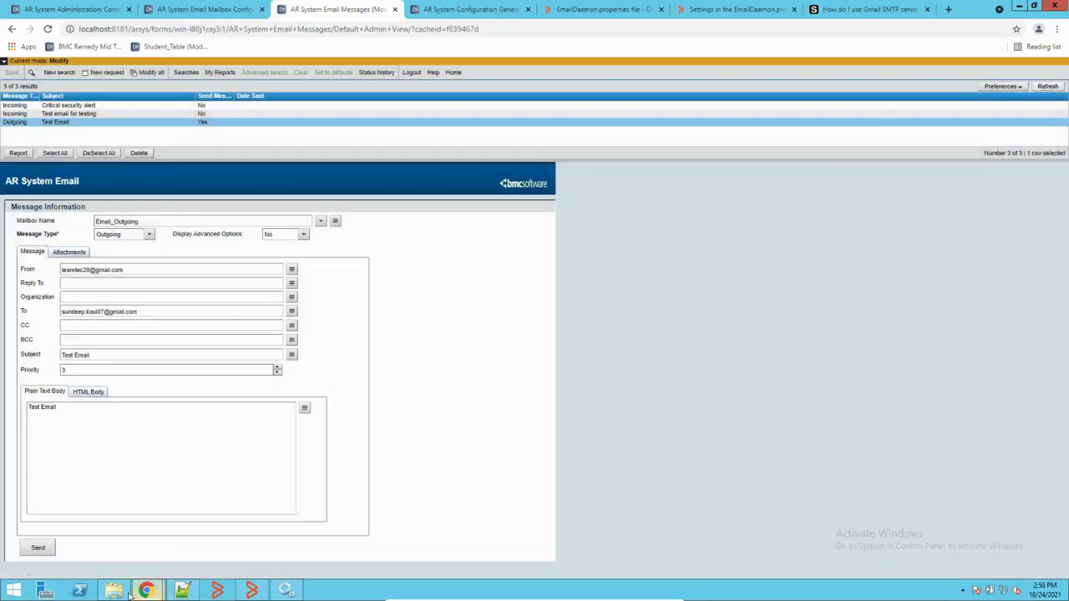
click(113, 591)
Step: Refresh the Logs folder so email.log shows 6 KB and open it with Notepad++
right_click(383, 238)
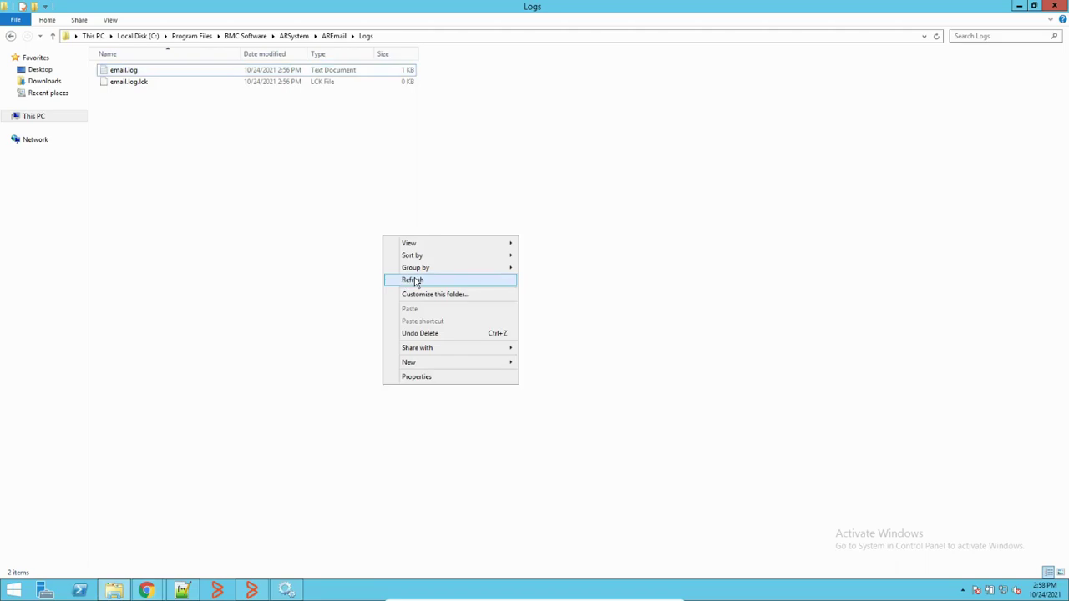
click(413, 281)
click(129, 72)
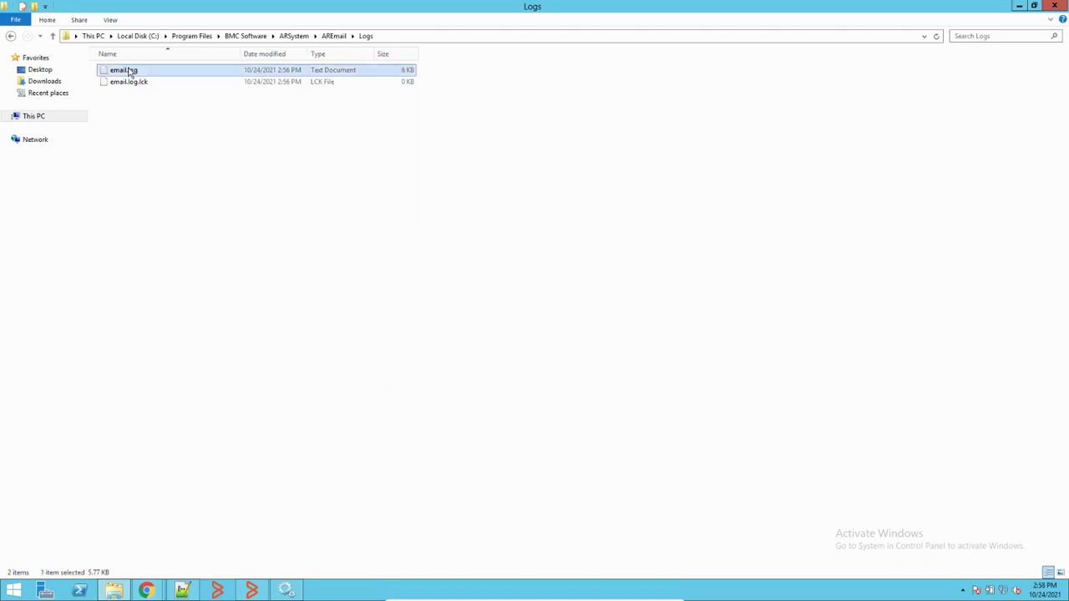
right_click(129, 71)
mouse_move(167, 100)
click(285, 115)
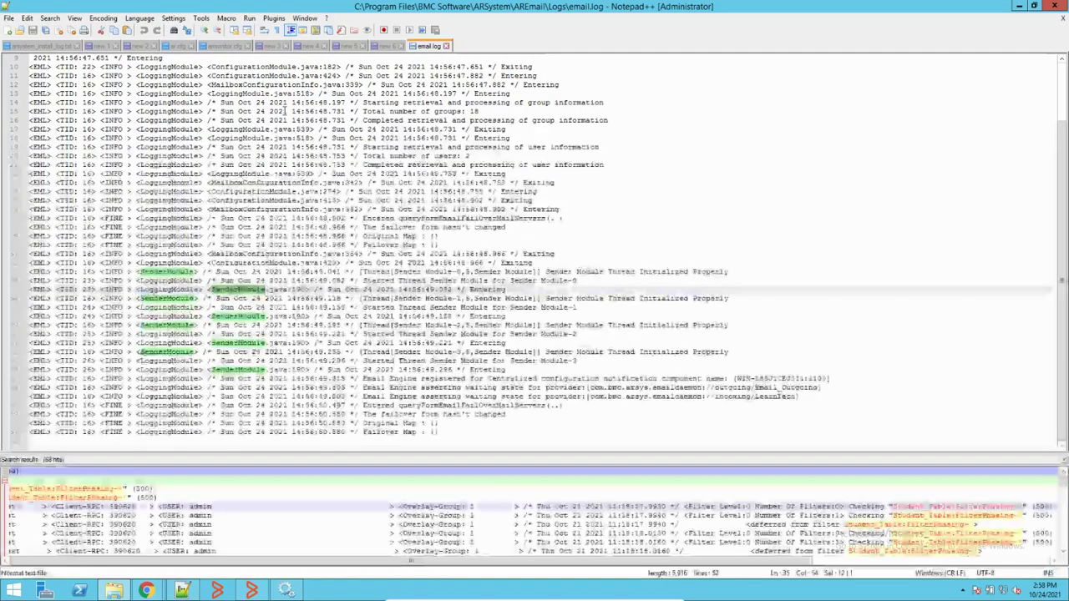
Step: Close the outdated email.log tab and reopen the updated email.log in Notepad++
click(447, 47)
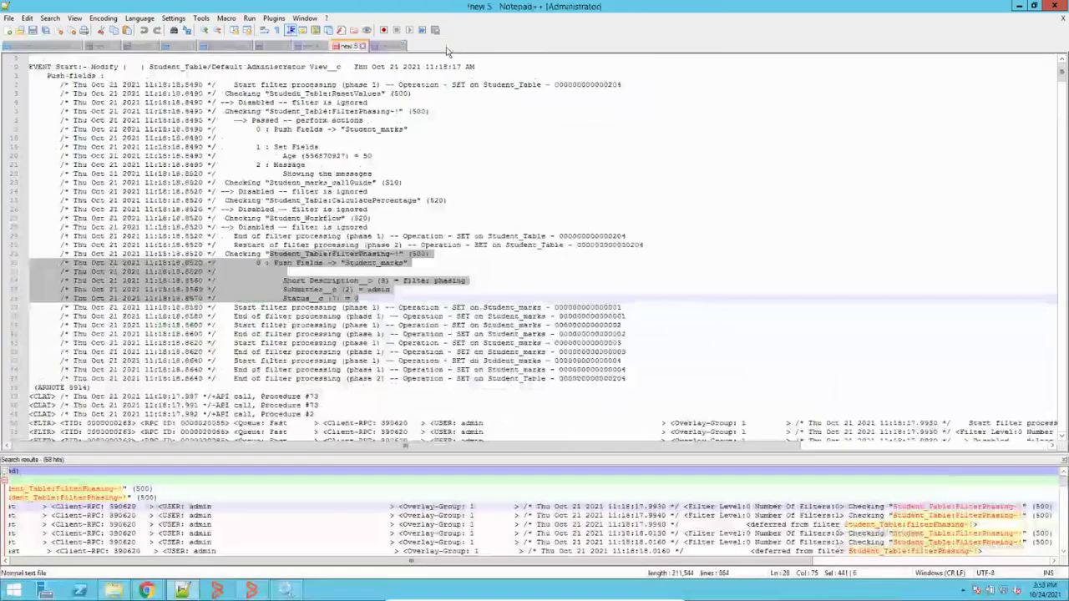
click(114, 591)
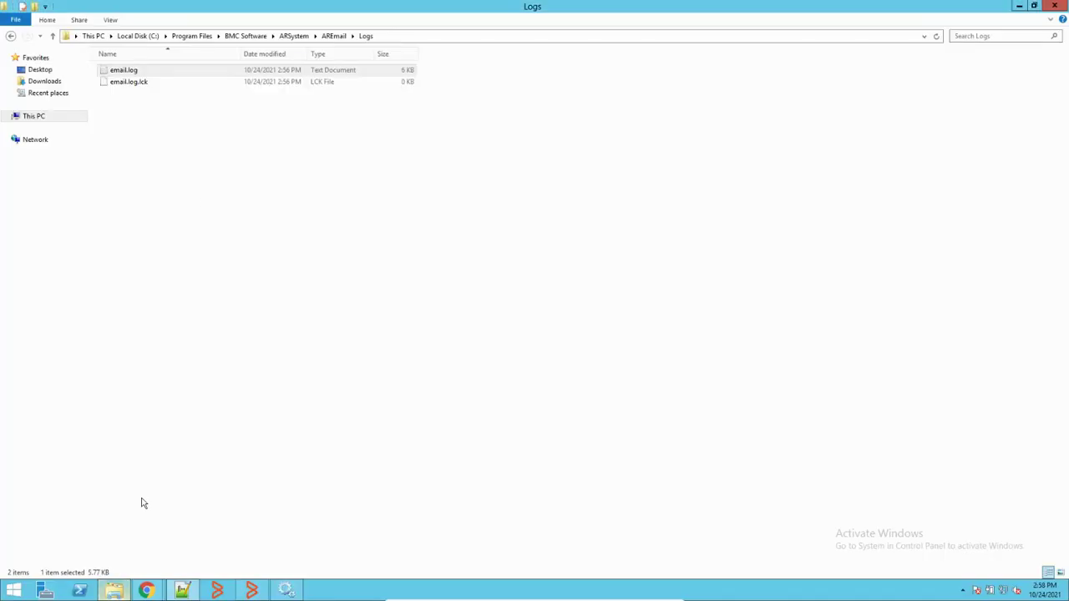
right_click(134, 71)
mouse_move(247, 109)
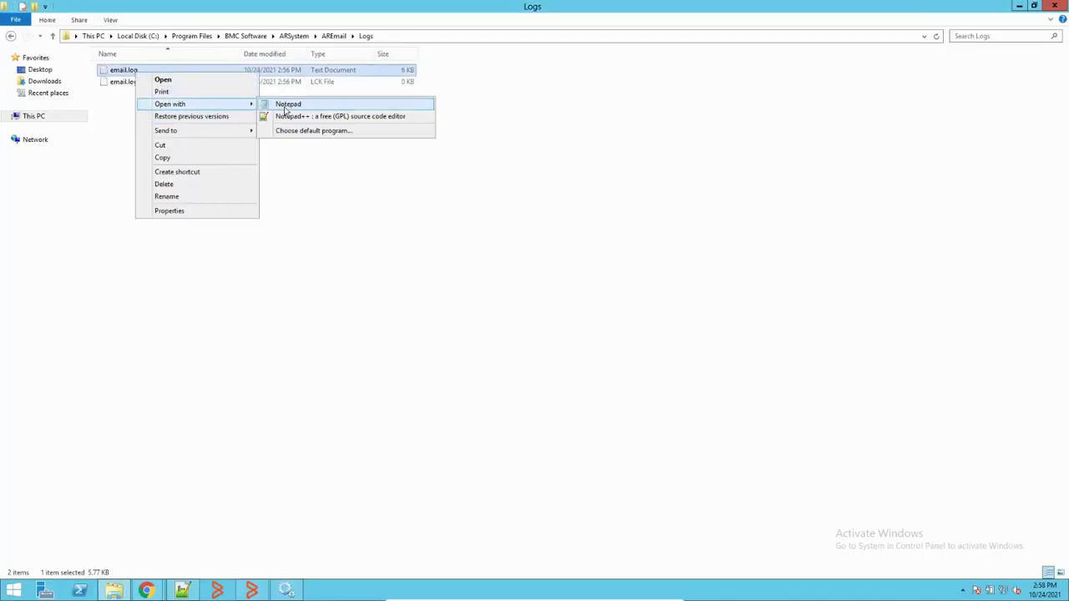
click(285, 118)
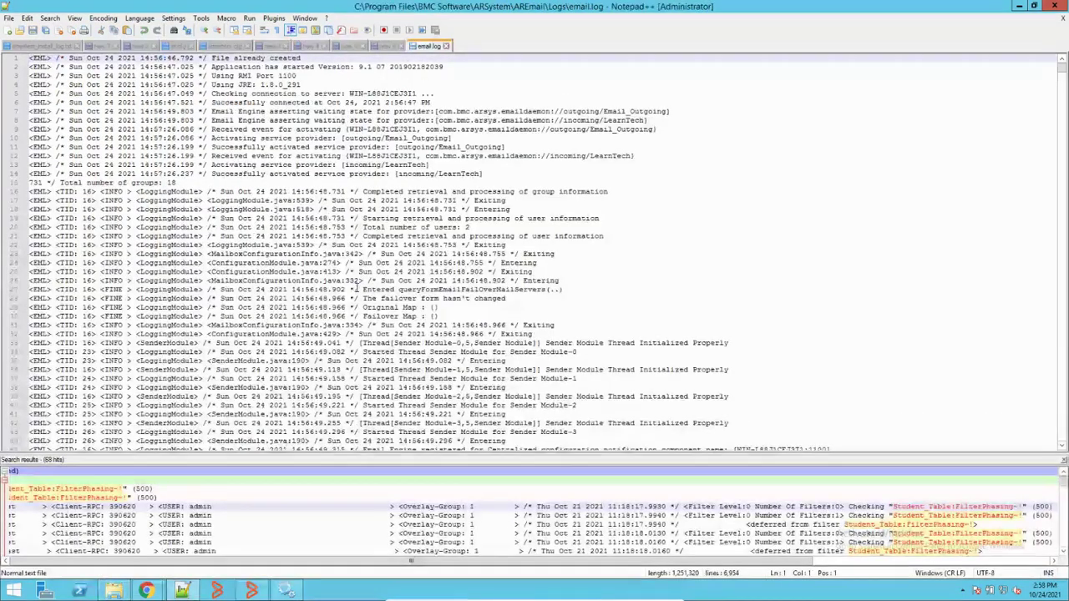
Step: Scroll to the SEVERE 'Could not connect to SMTP host: smtp.gmail.com, port: 587' errors and highlight every 'Sending'
scroll(355, 288, down, 20)
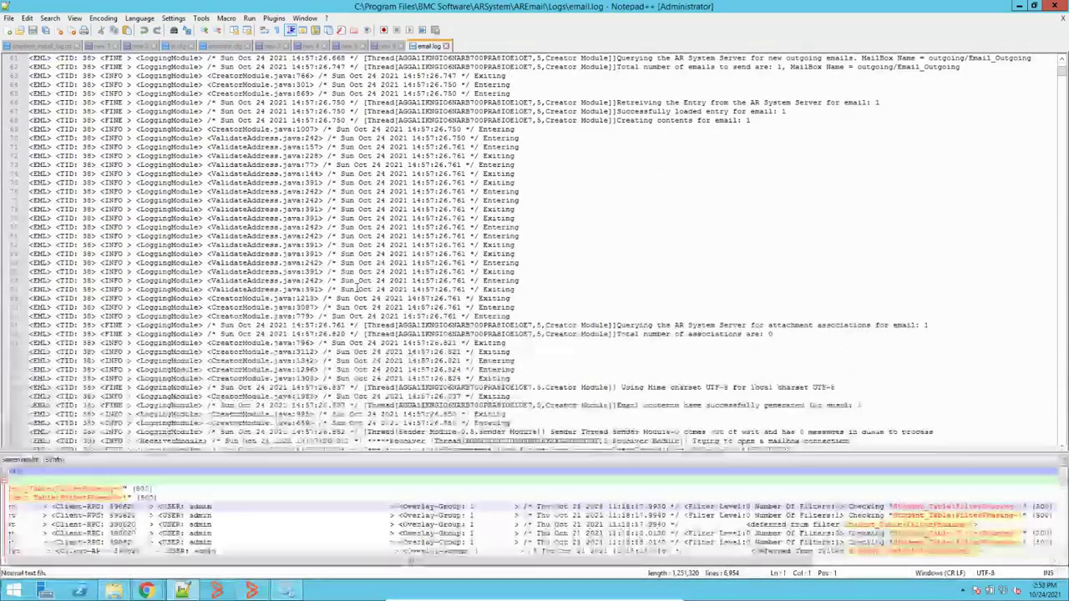
scroll(360, 287, down, 15)
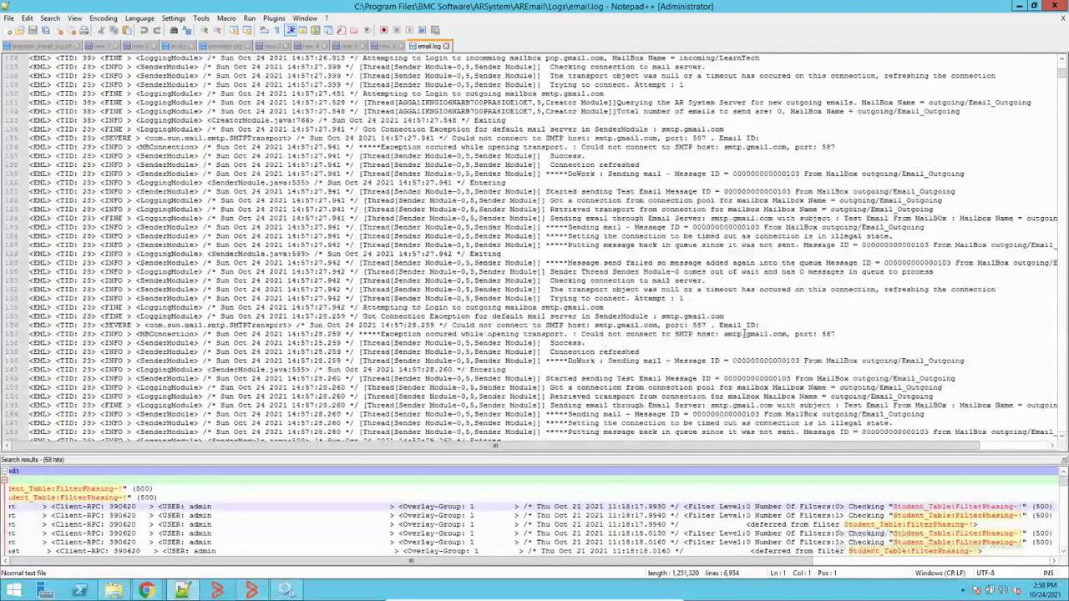
scroll(676, 315, down, 13)
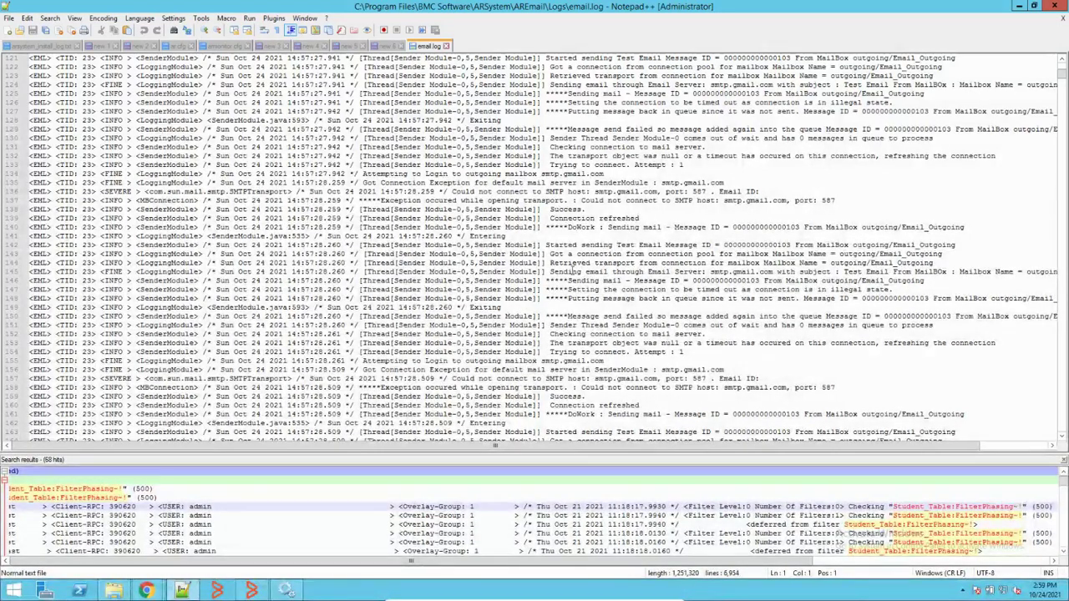
double_click(570, 272)
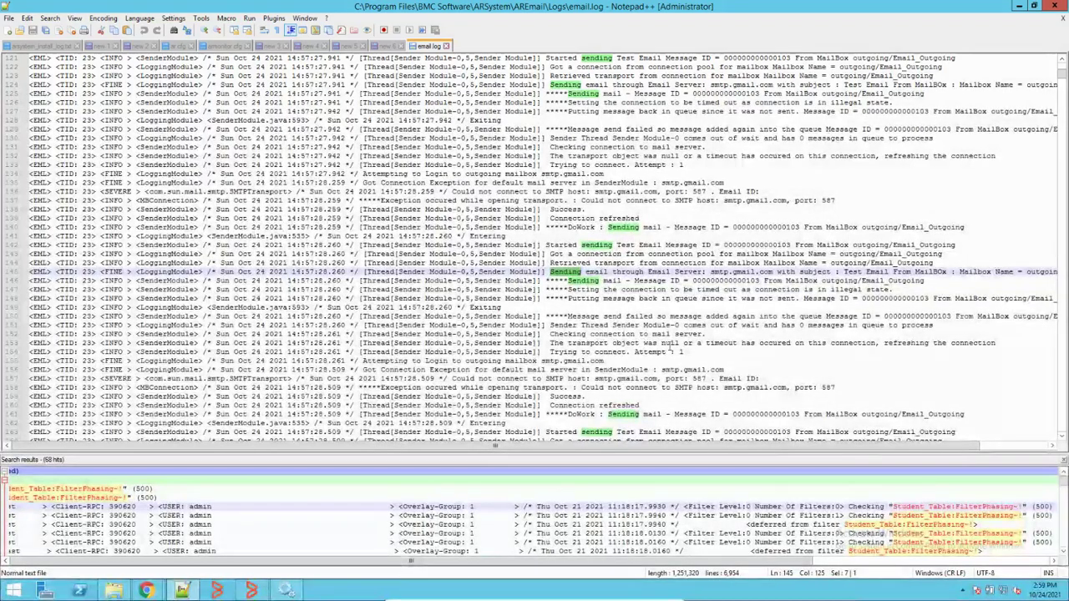
scroll(693, 347, down, 1)
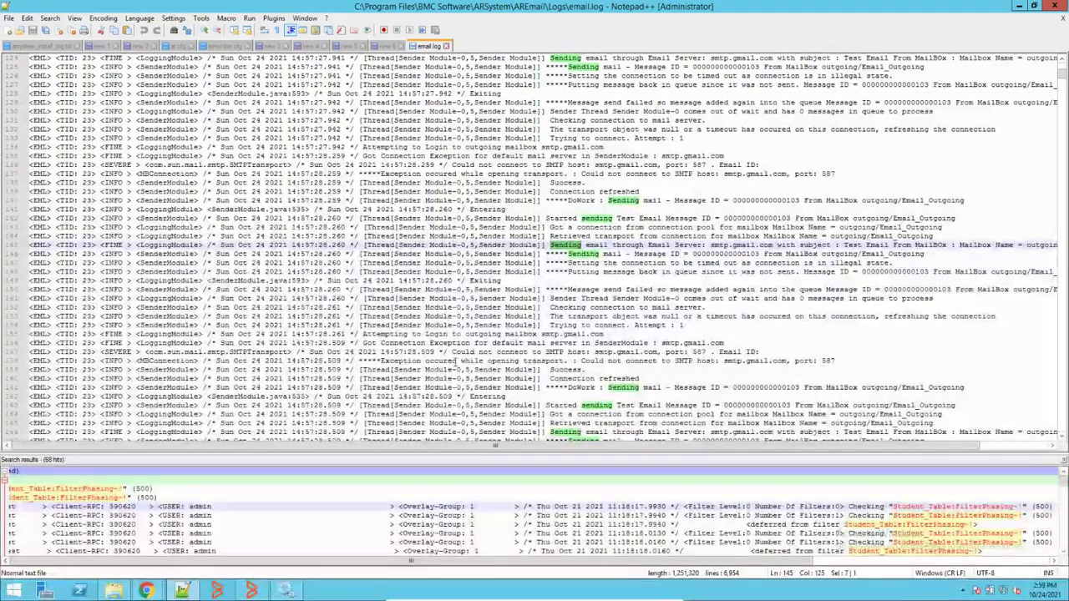